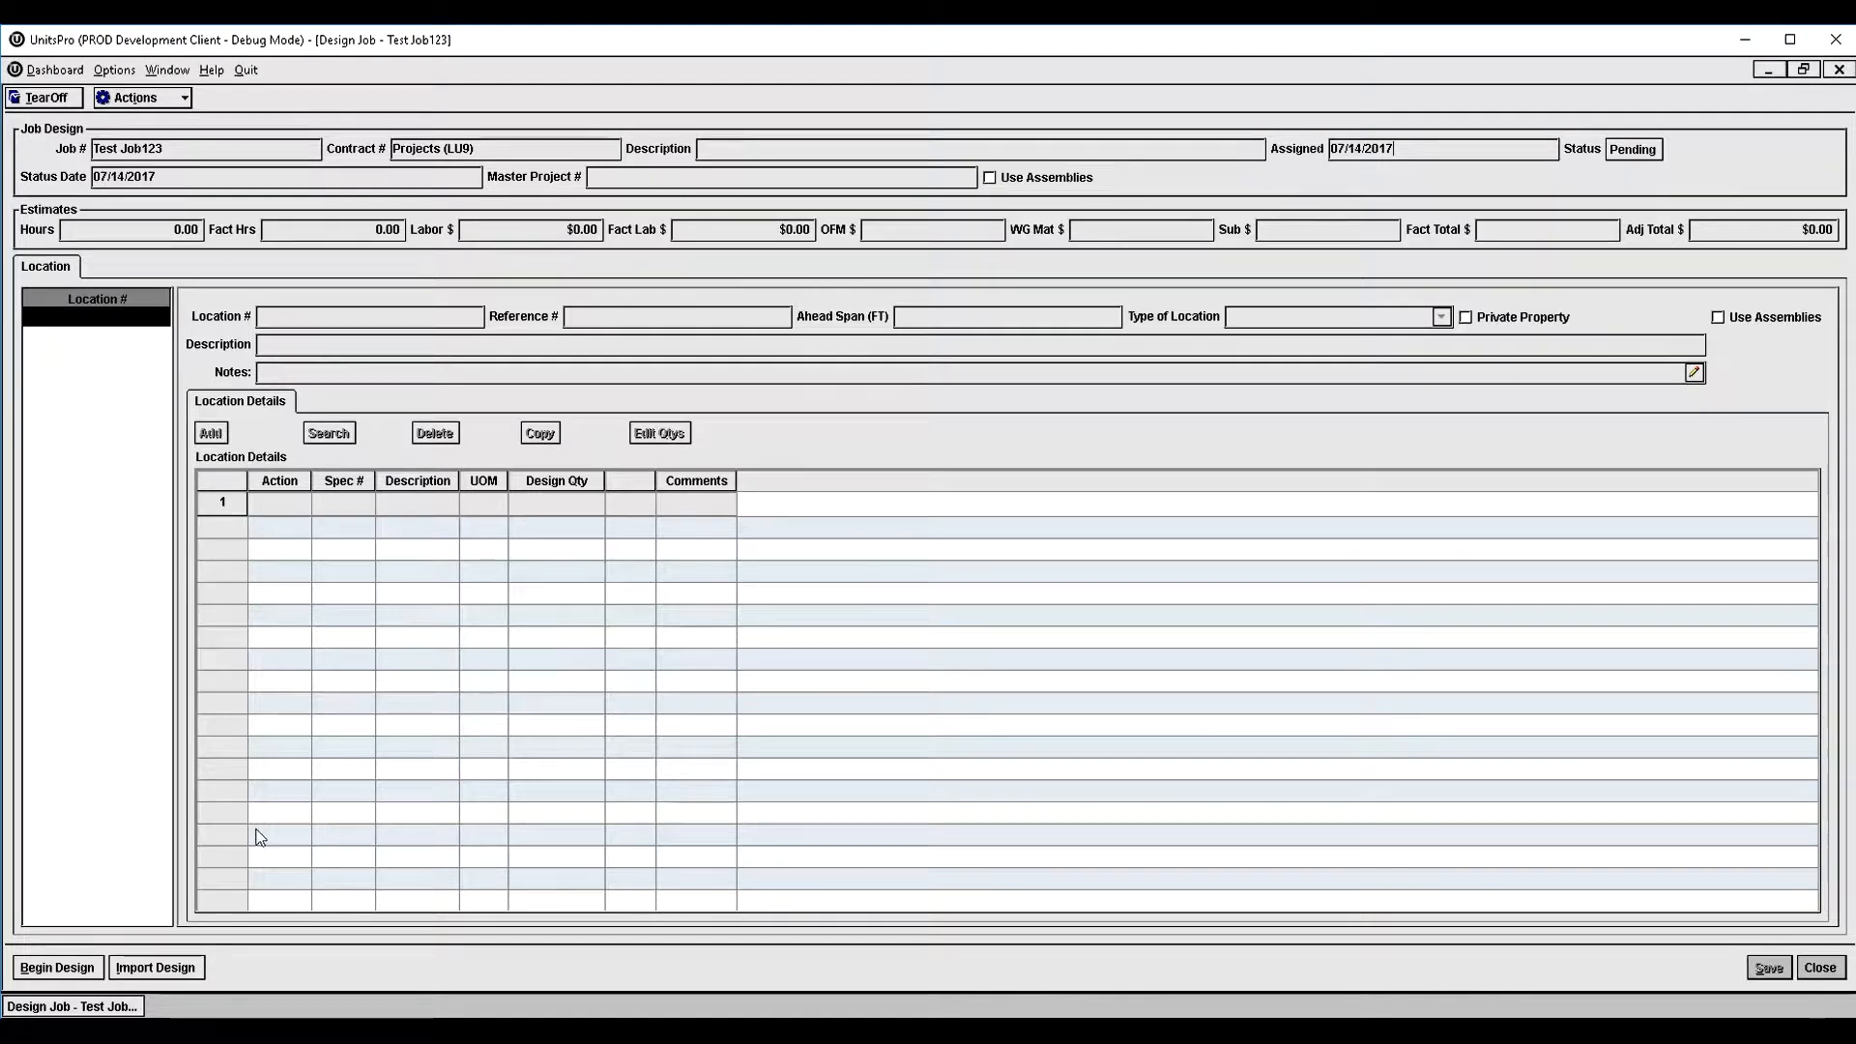
# - Start a design import for the job, insert the file "14353202 DE 14" and proceed to its extracted locations
pyautogui.click(182, 969)
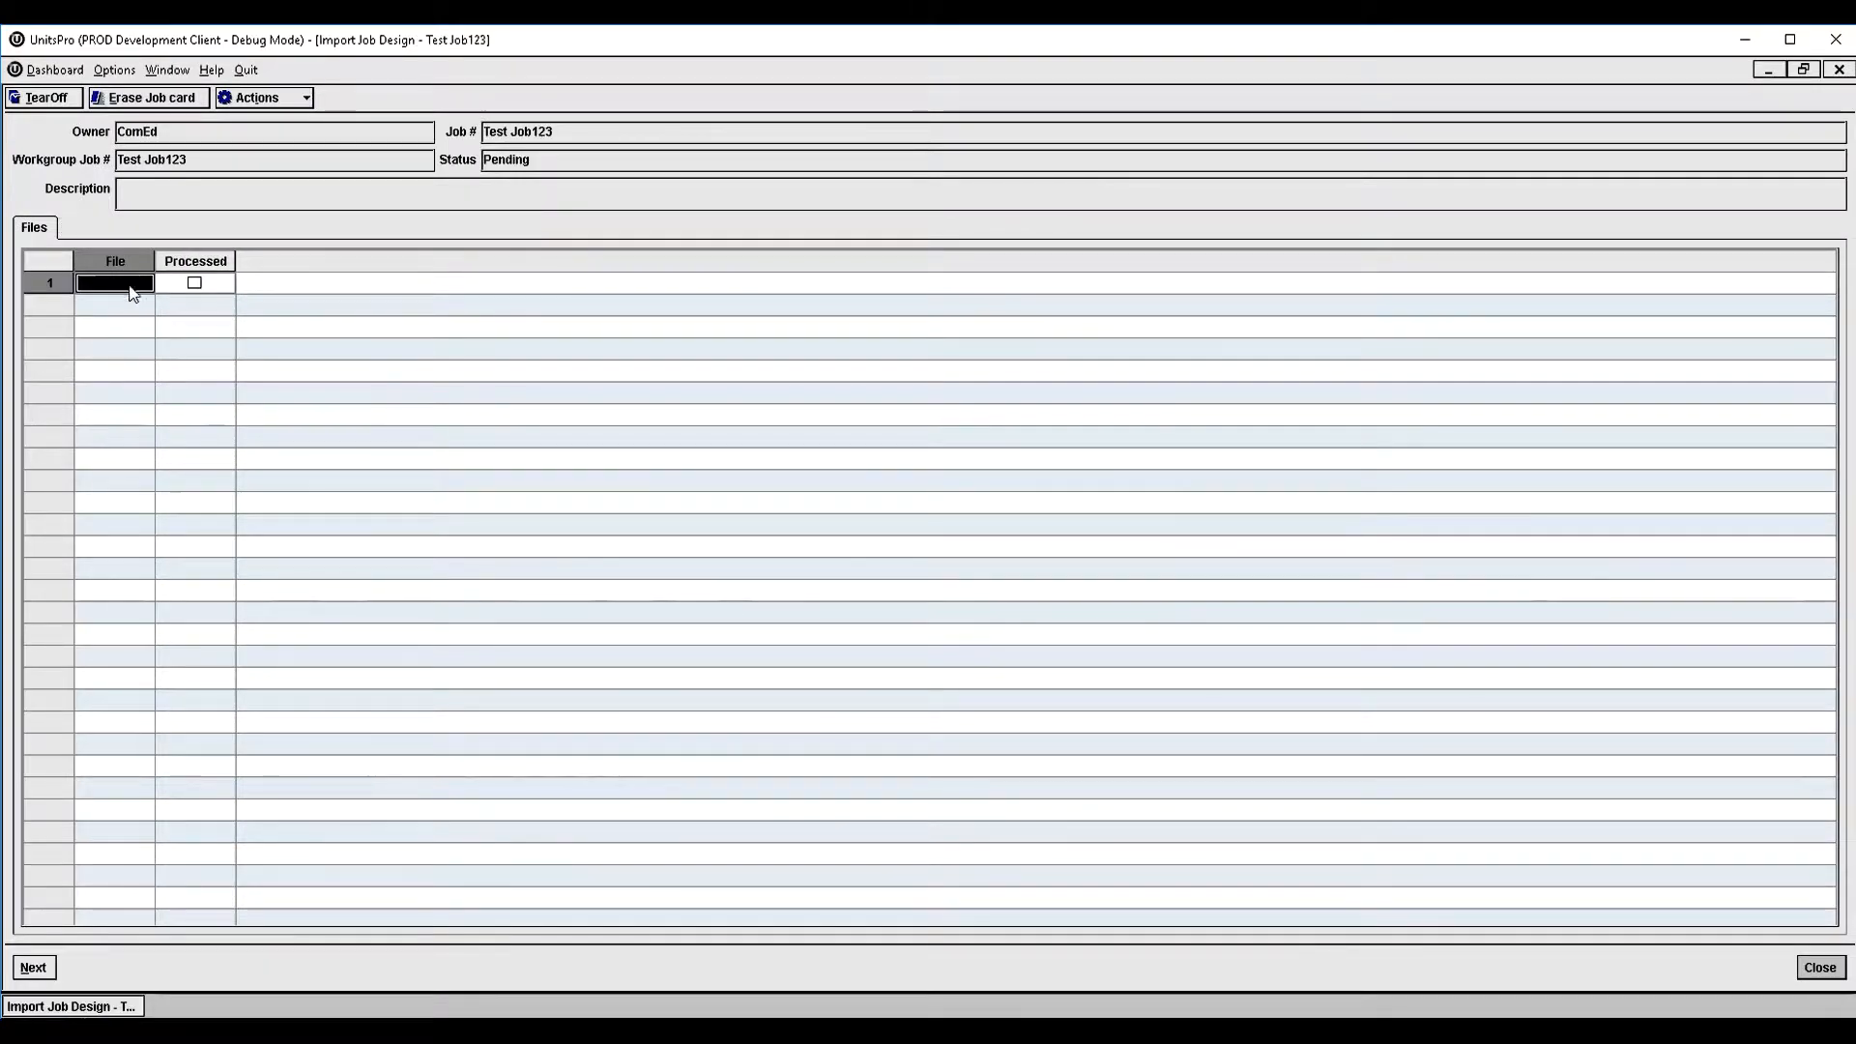
pyautogui.rightClick(143, 282)
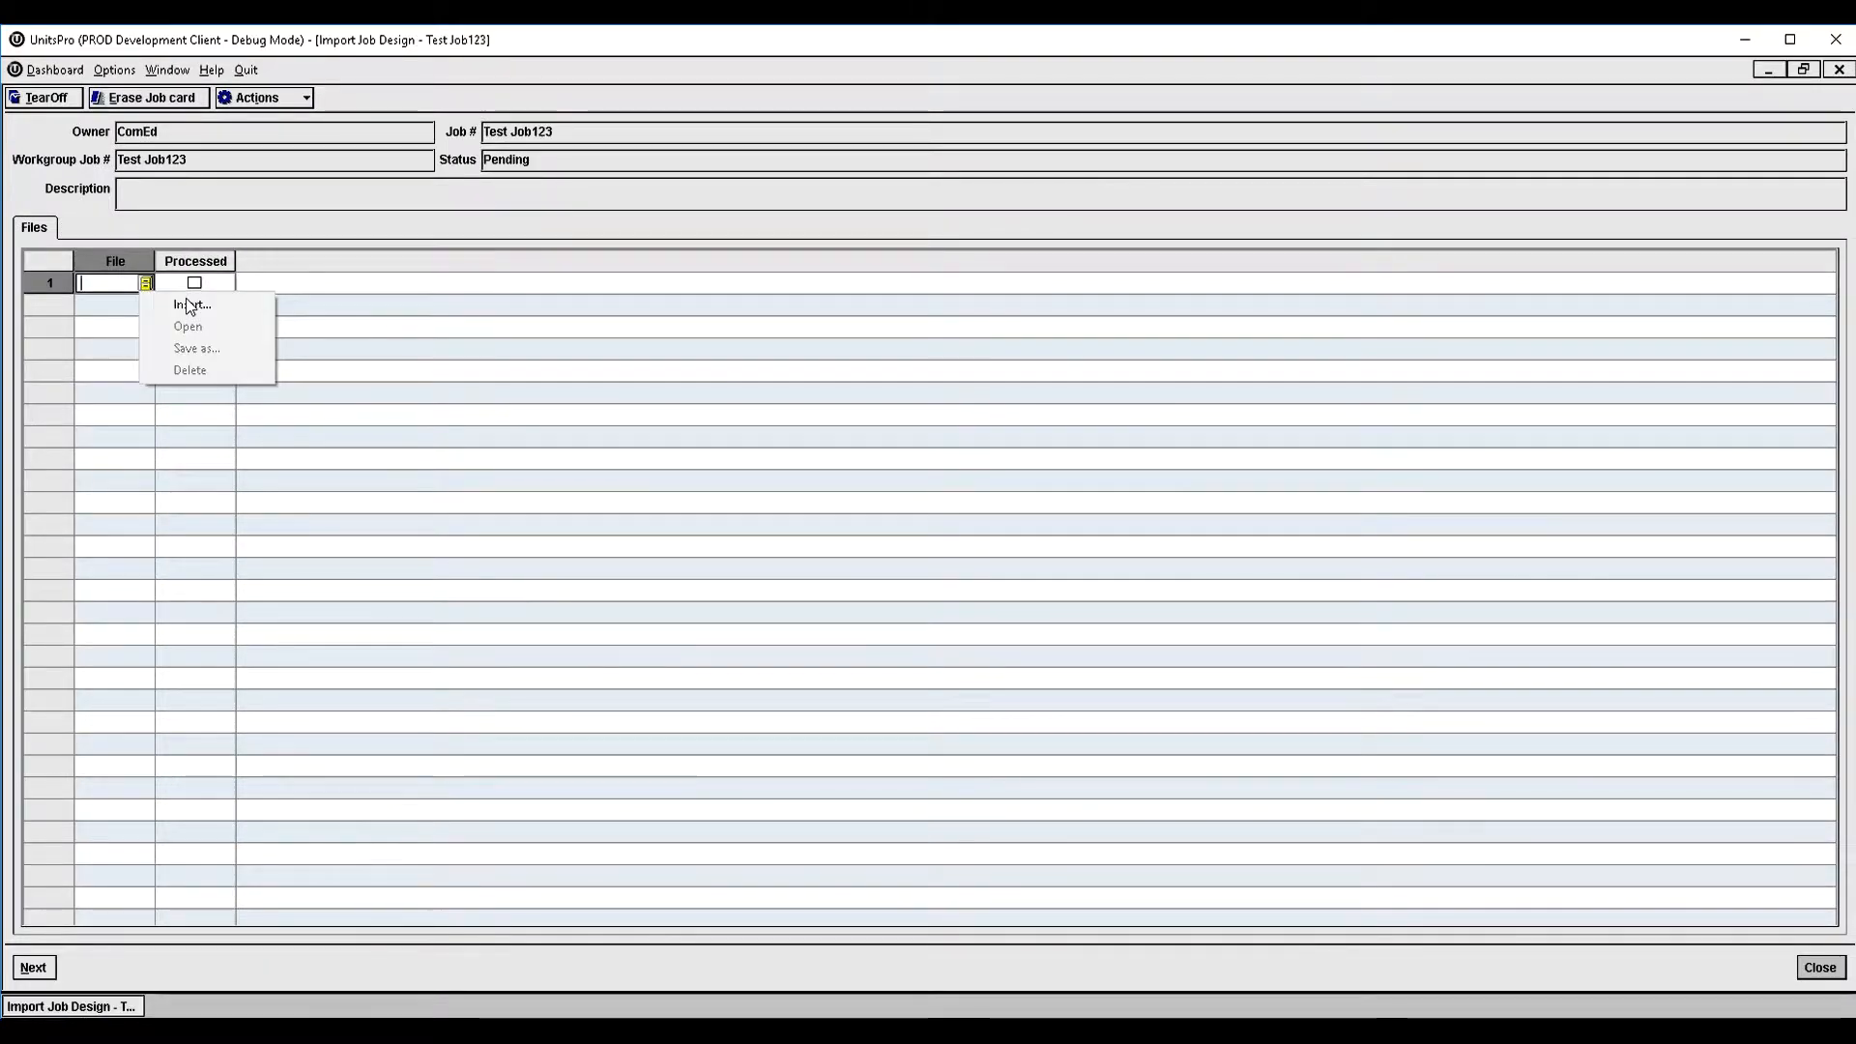
pyautogui.click(186, 303)
pyautogui.click(807, 550)
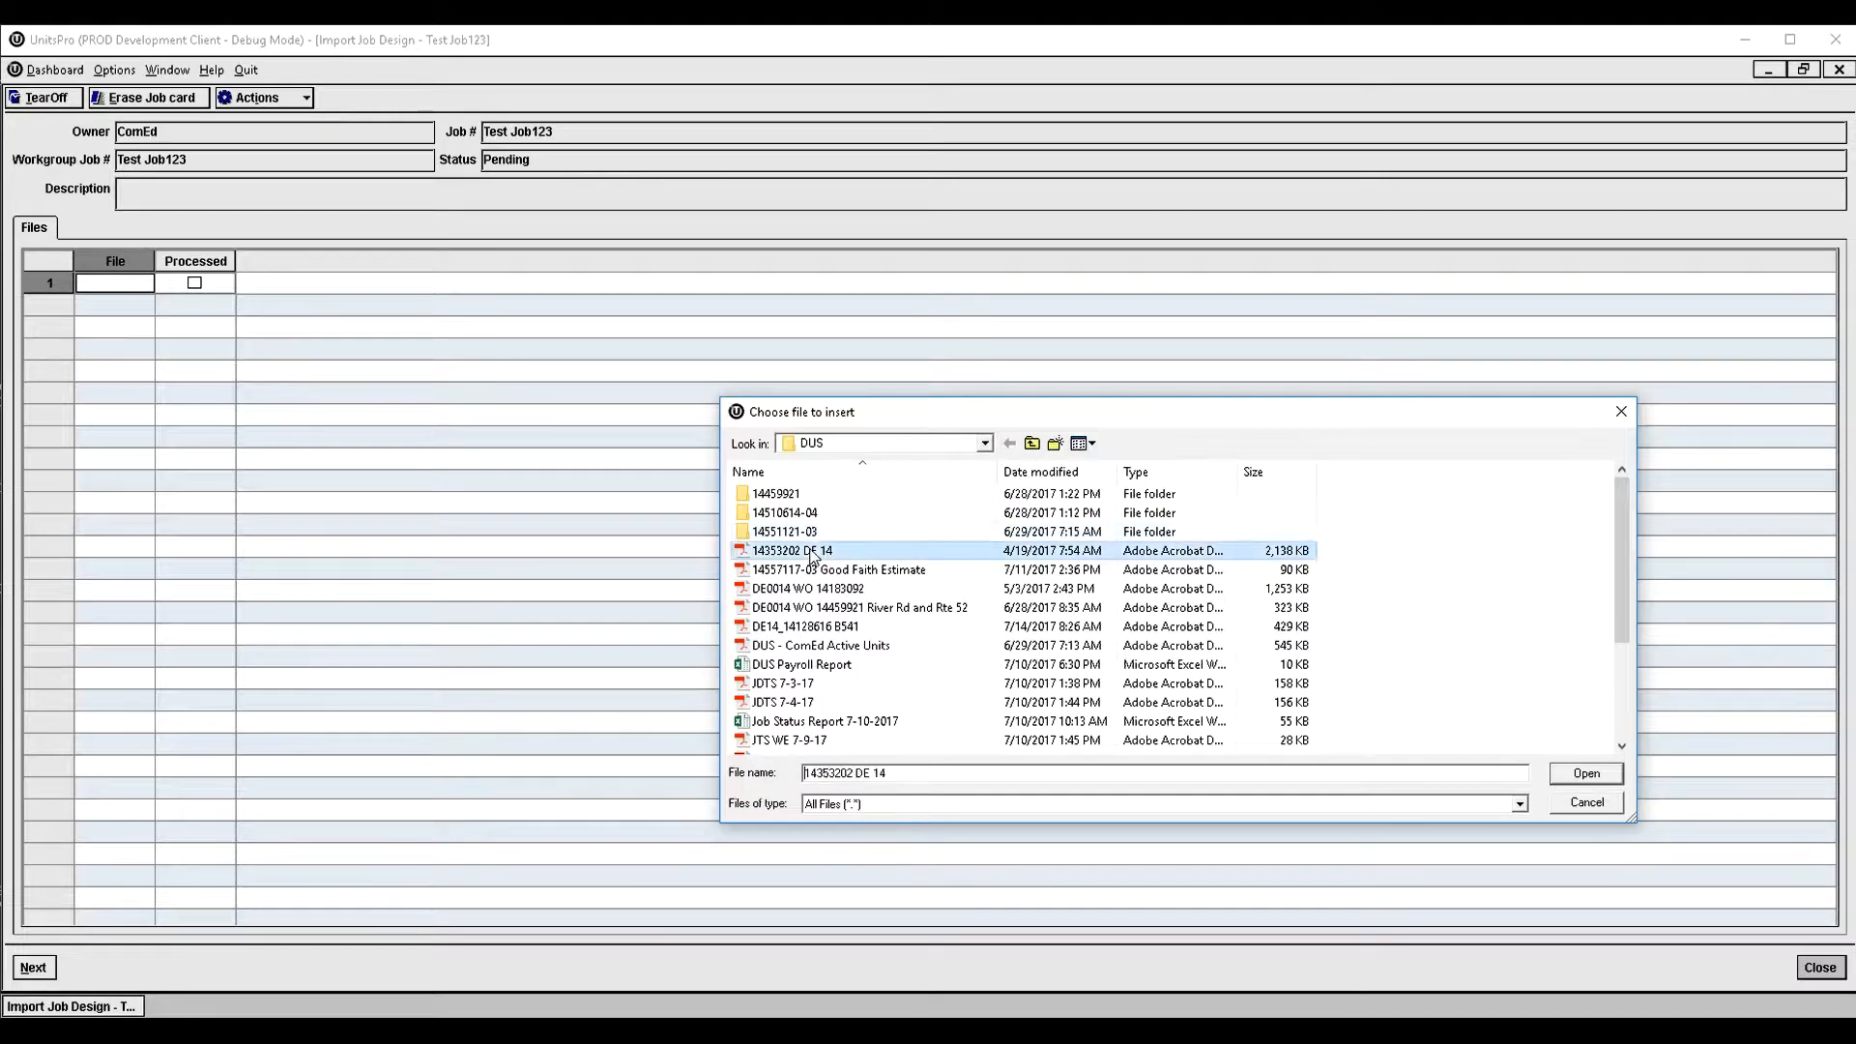
pyautogui.click(1561, 774)
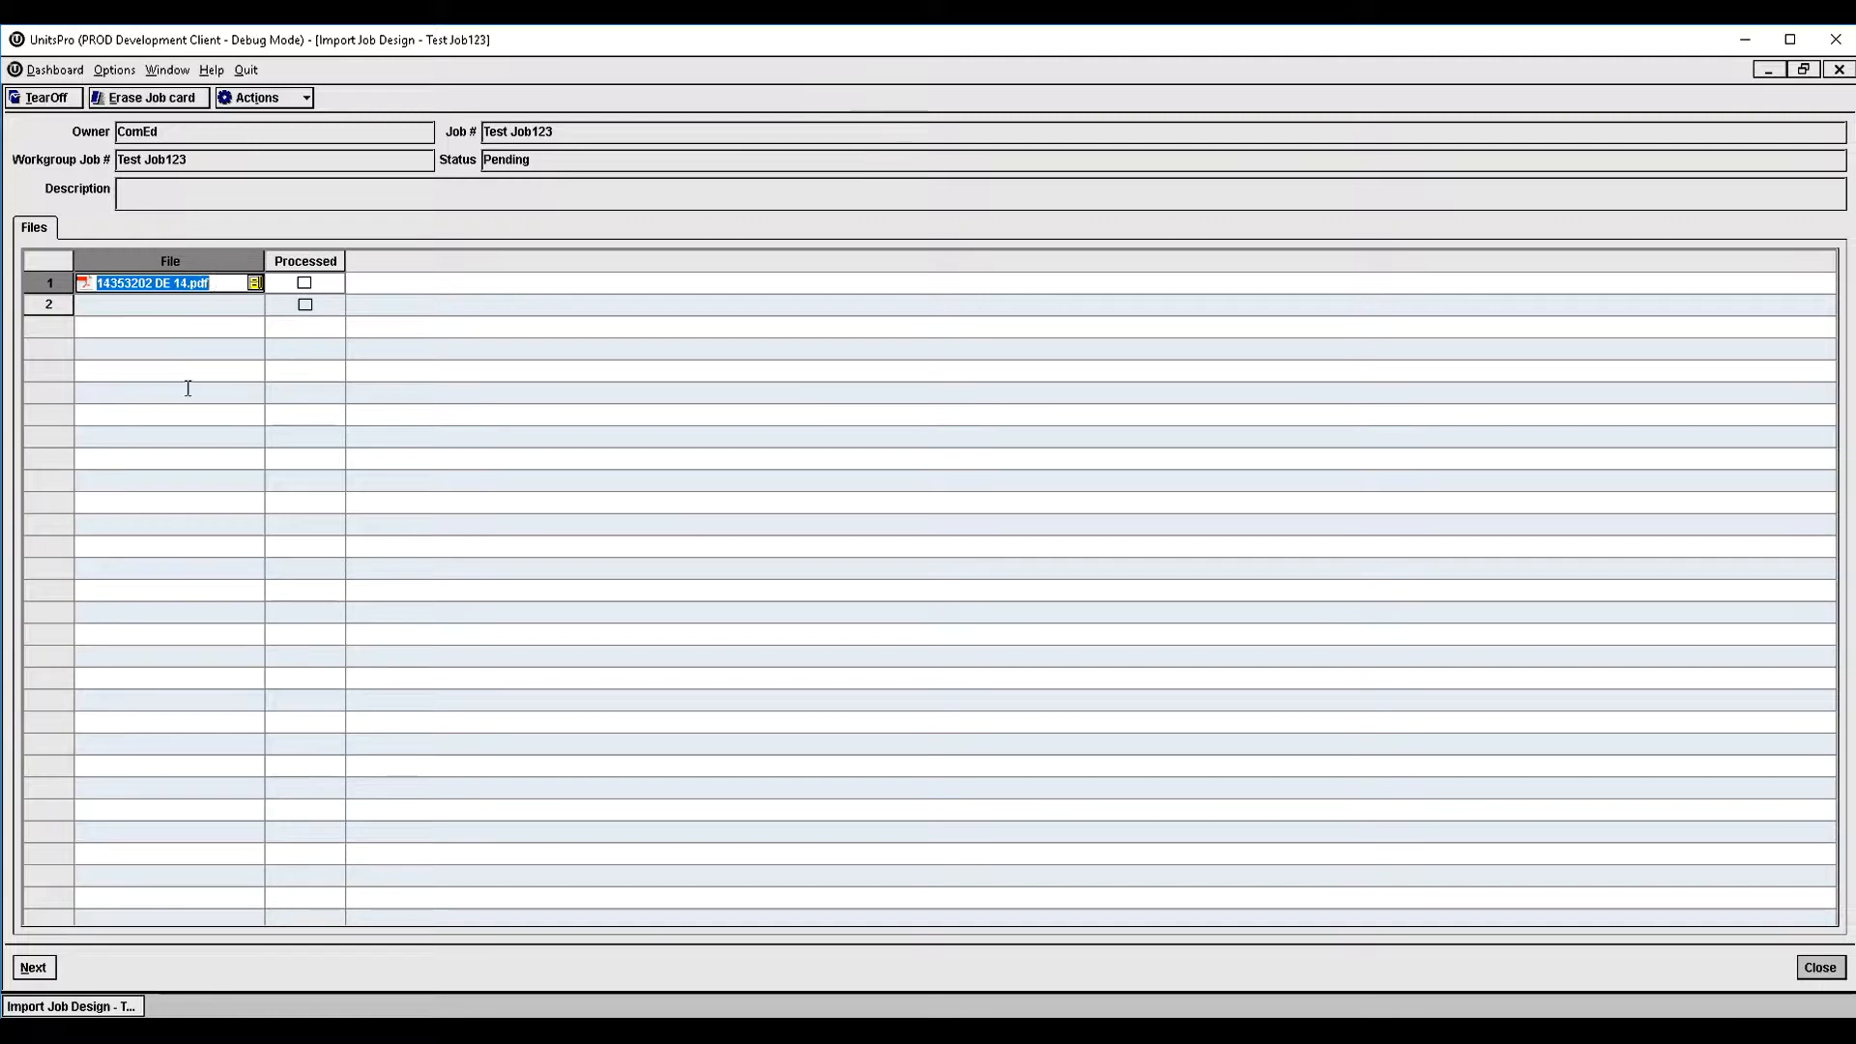
pyautogui.click(33, 968)
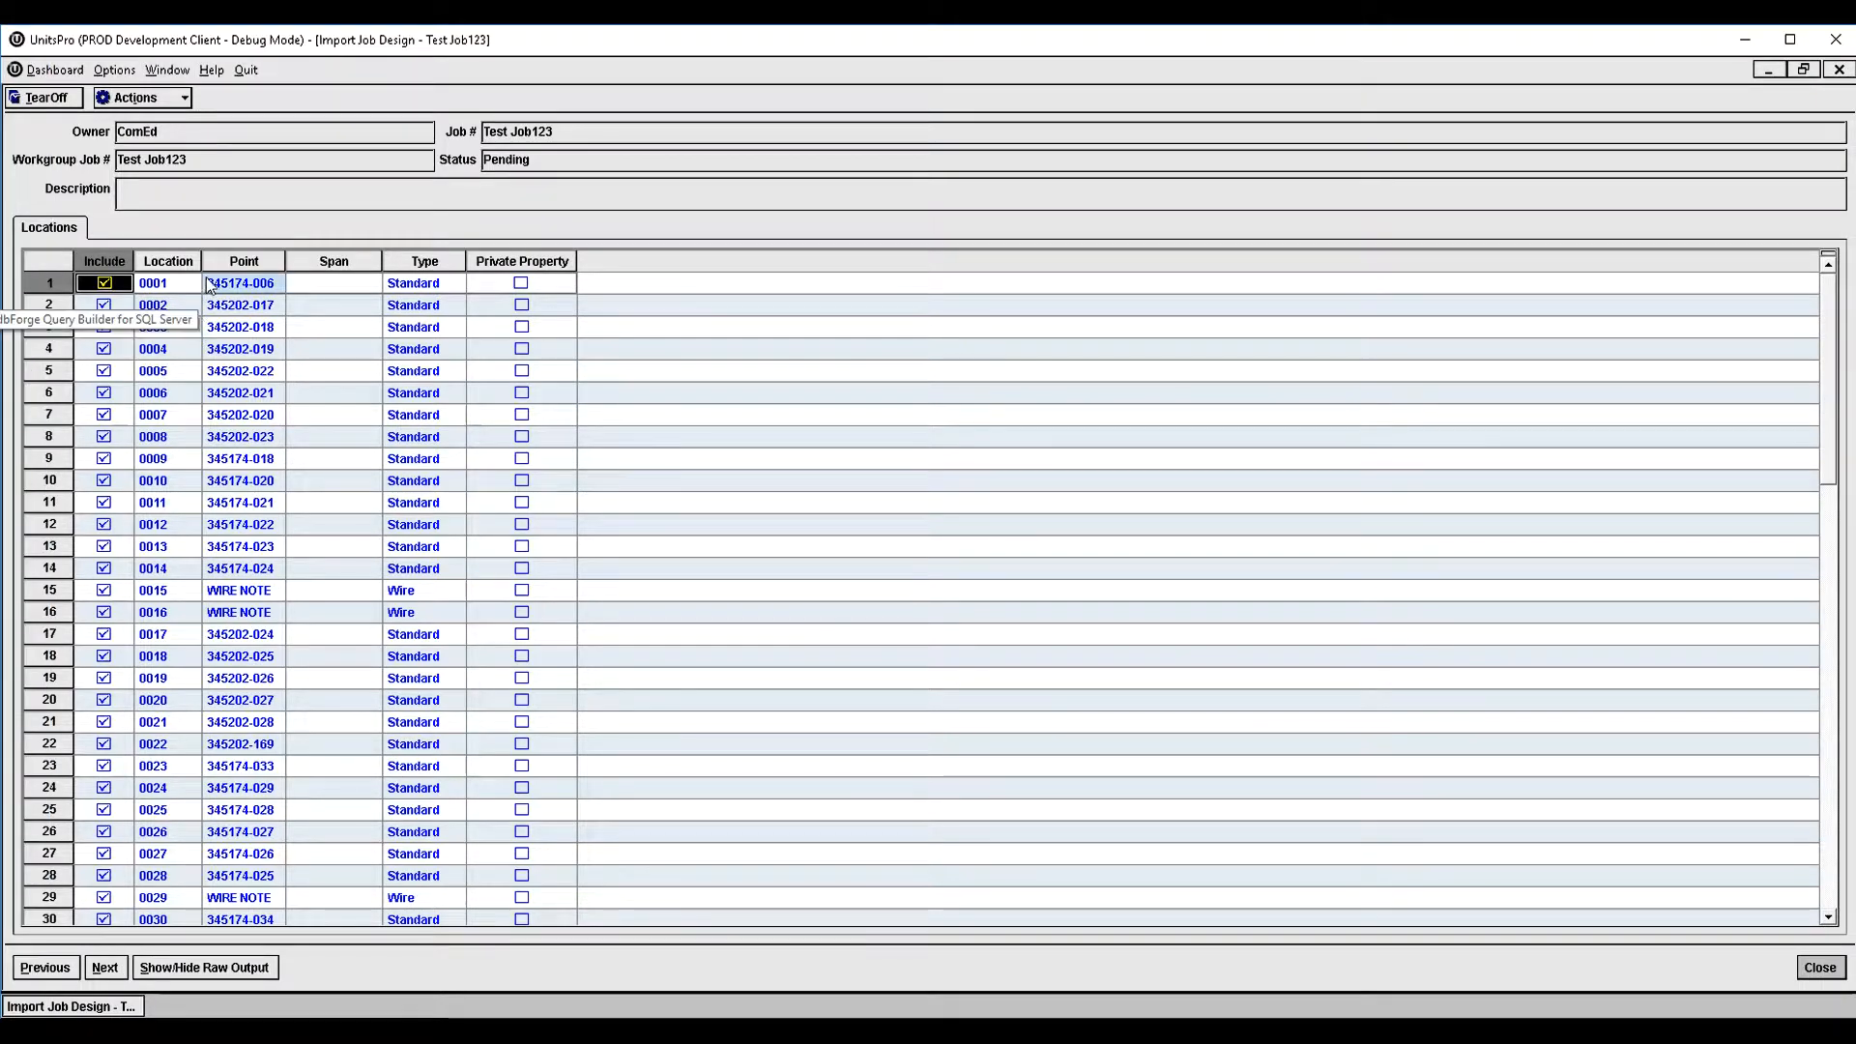
# - Review the extracted locations, keep all of them included, including 0018, and proceed to the location details
pyautogui.scroll(-14, 175, 319)
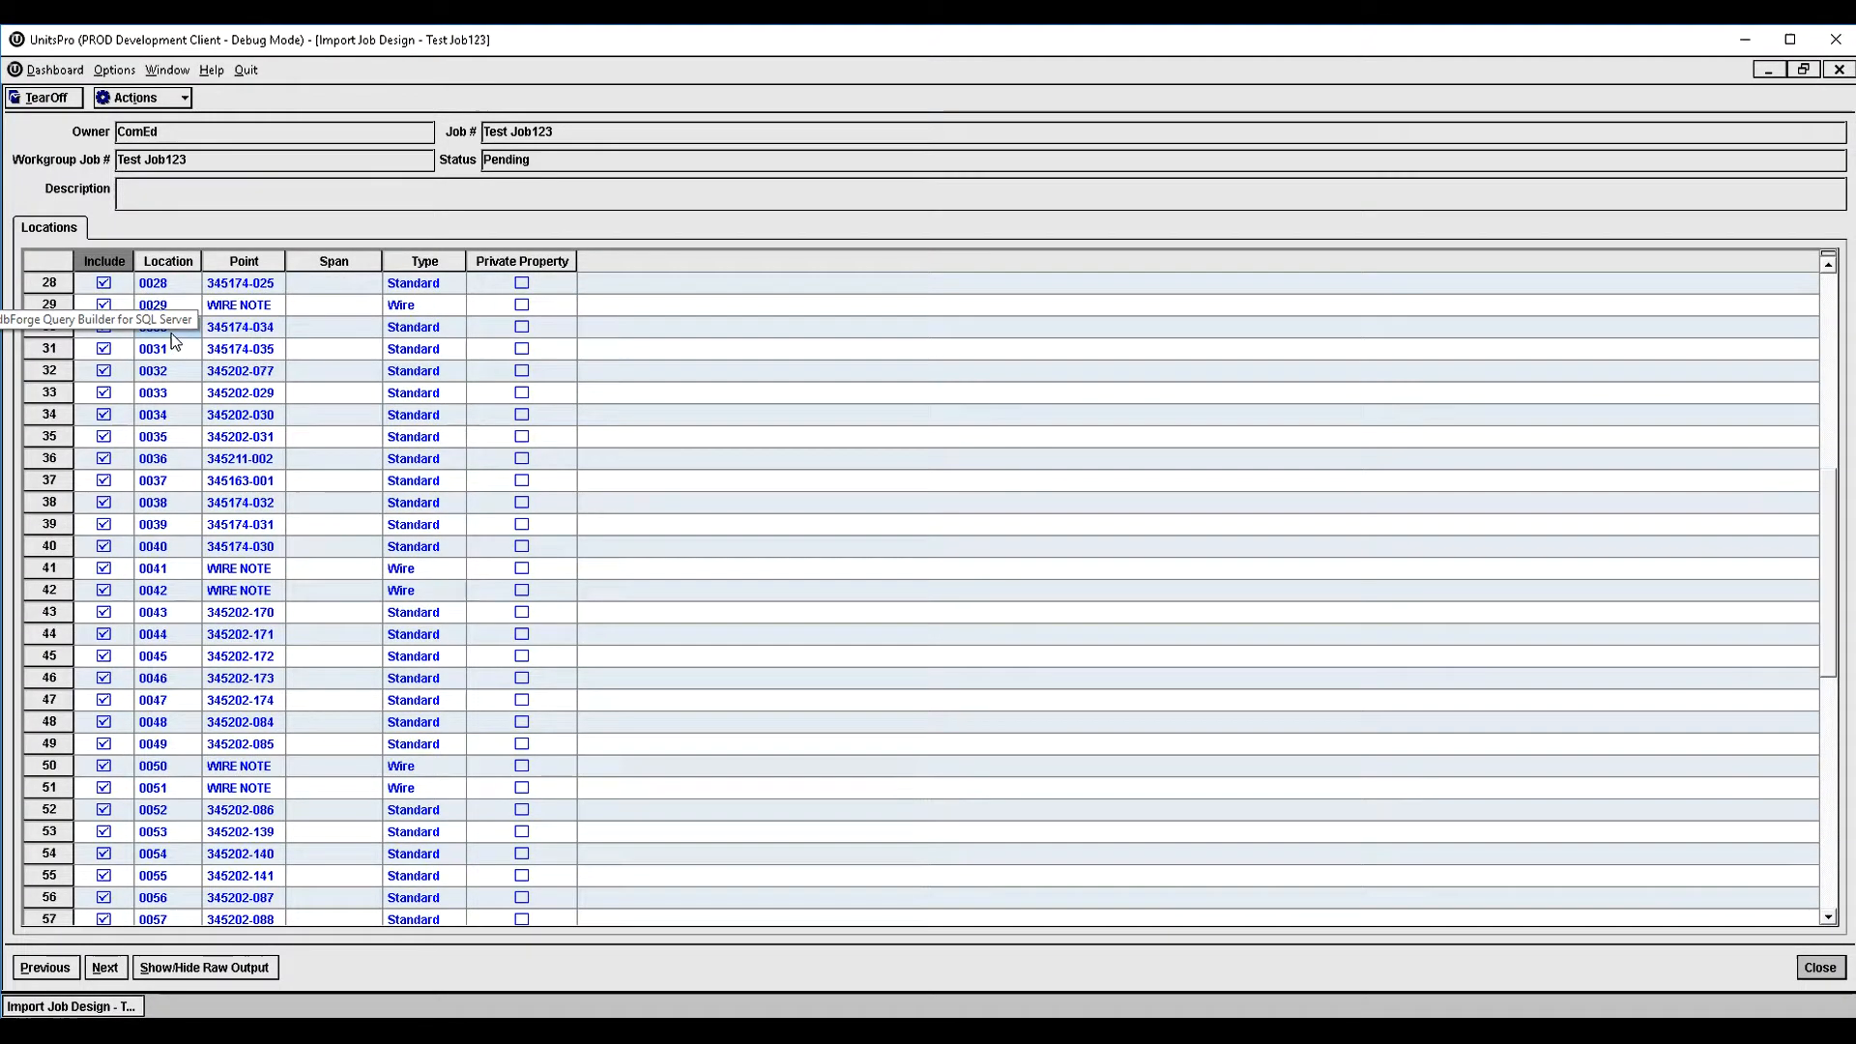
pyautogui.scroll(-6, 174, 340)
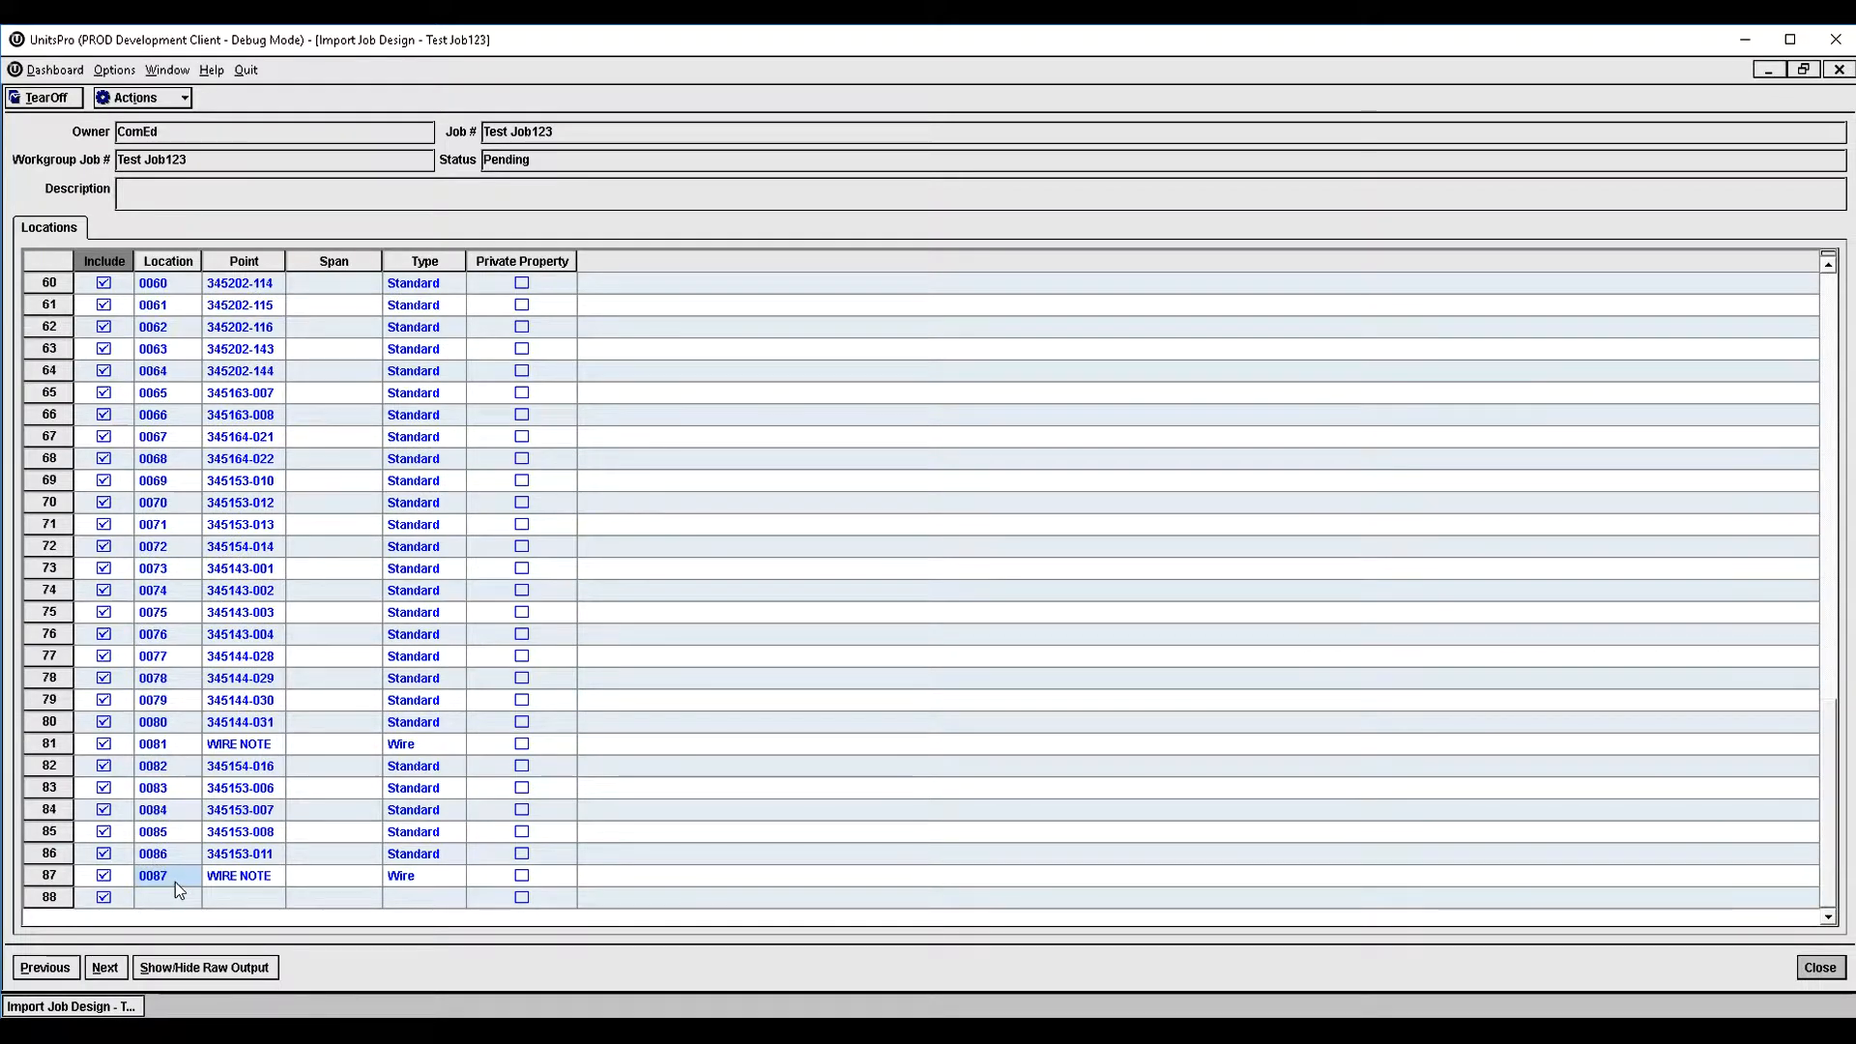
pyautogui.scroll(16, 363, 839)
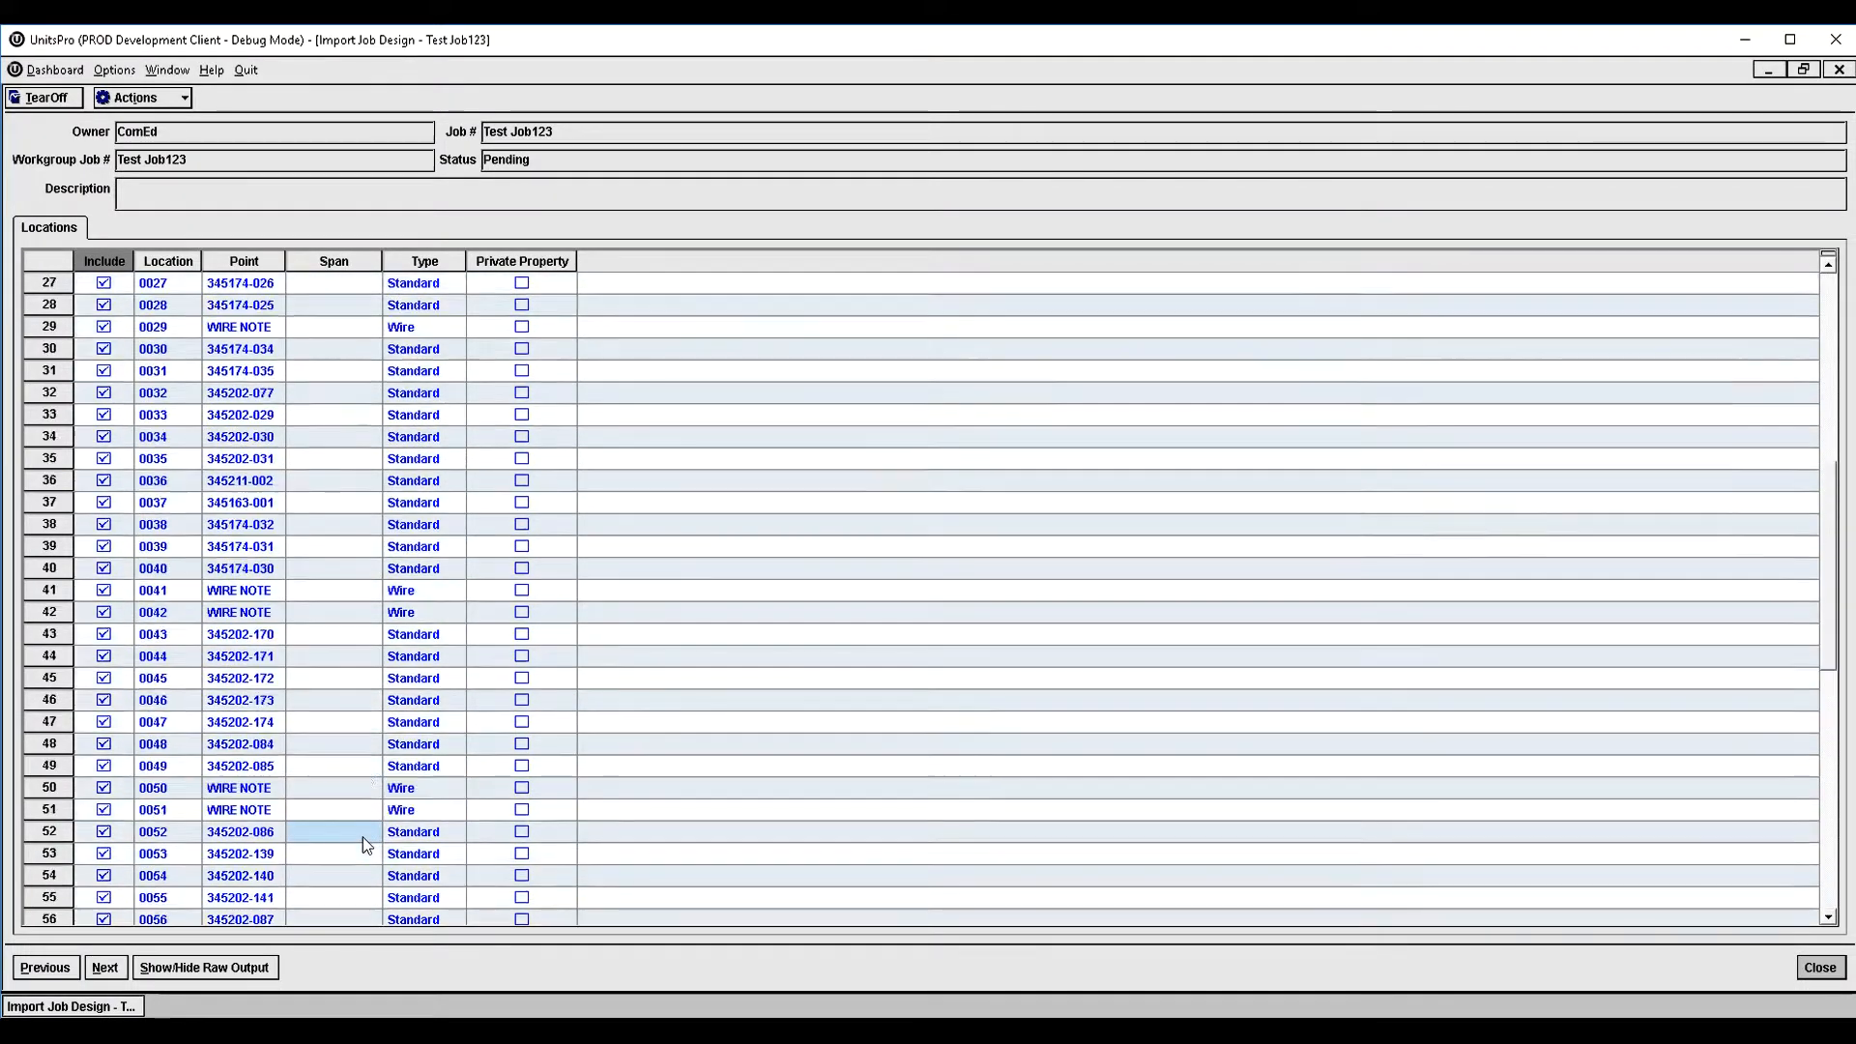
pyautogui.scroll(4, 362, 832)
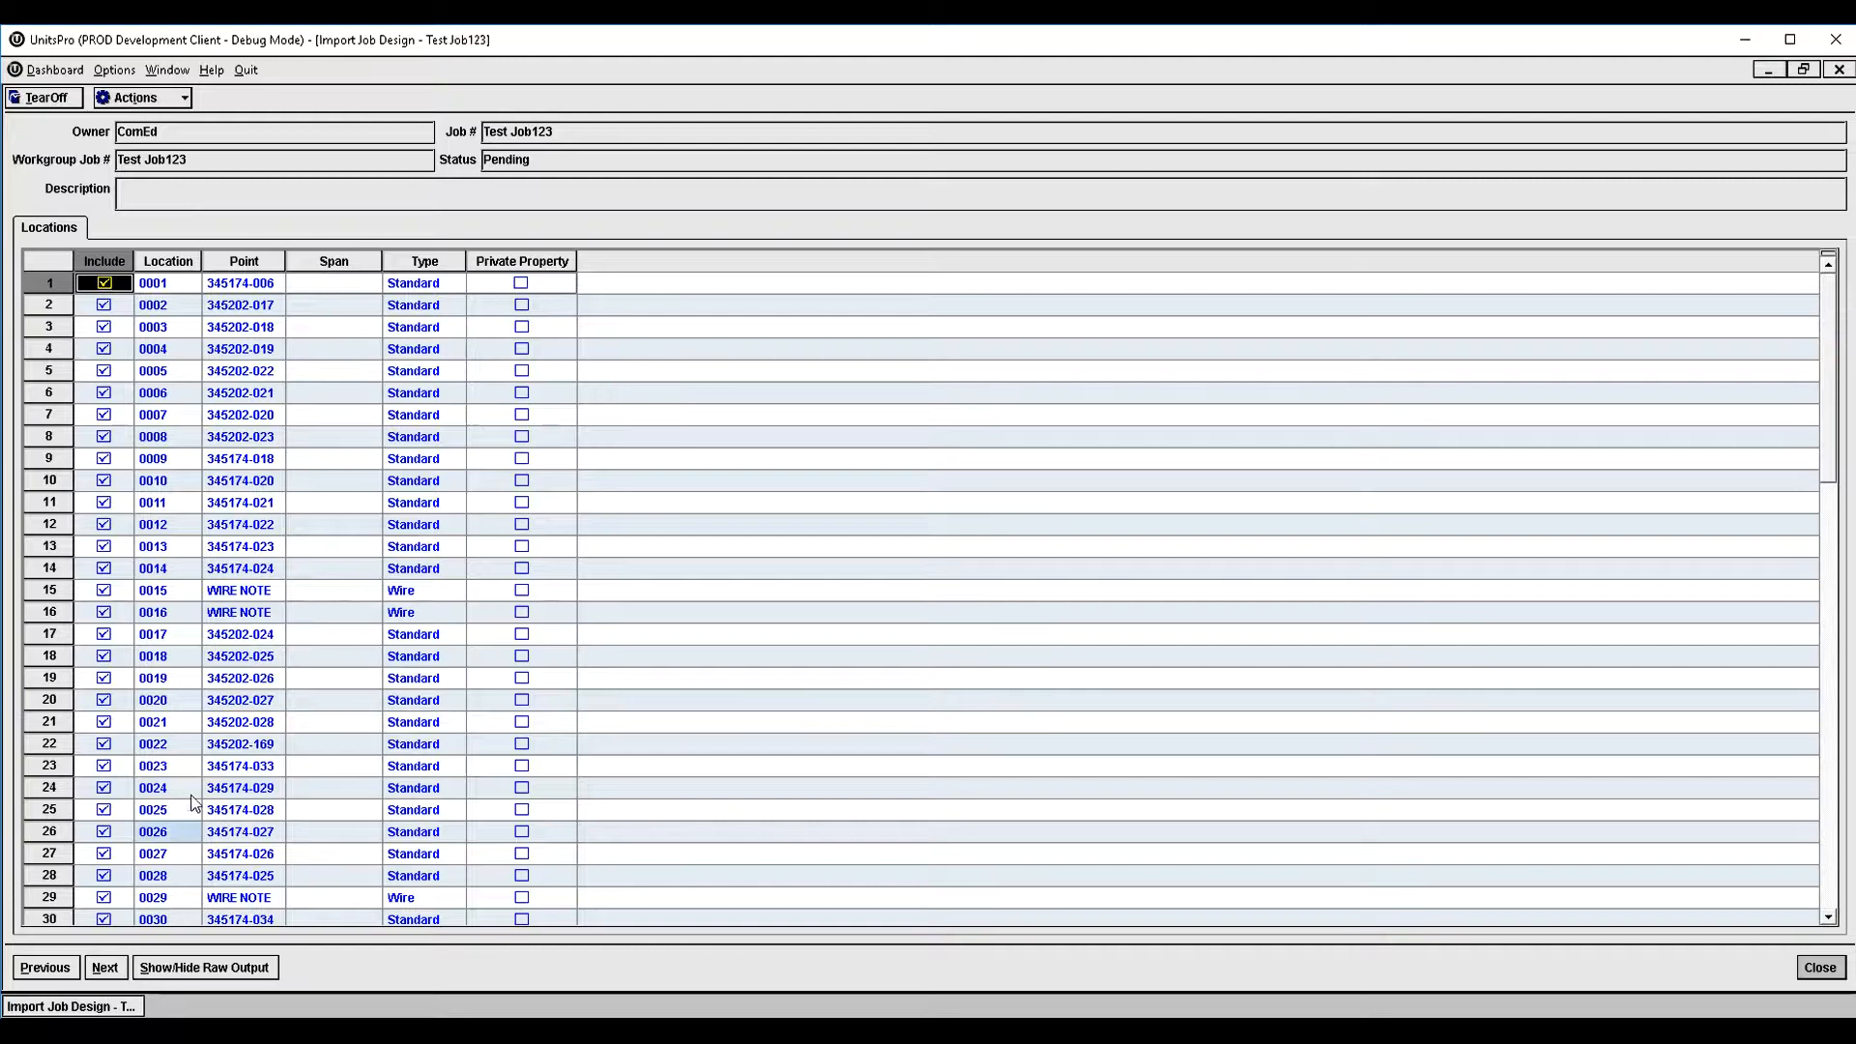
pyautogui.click(104, 660)
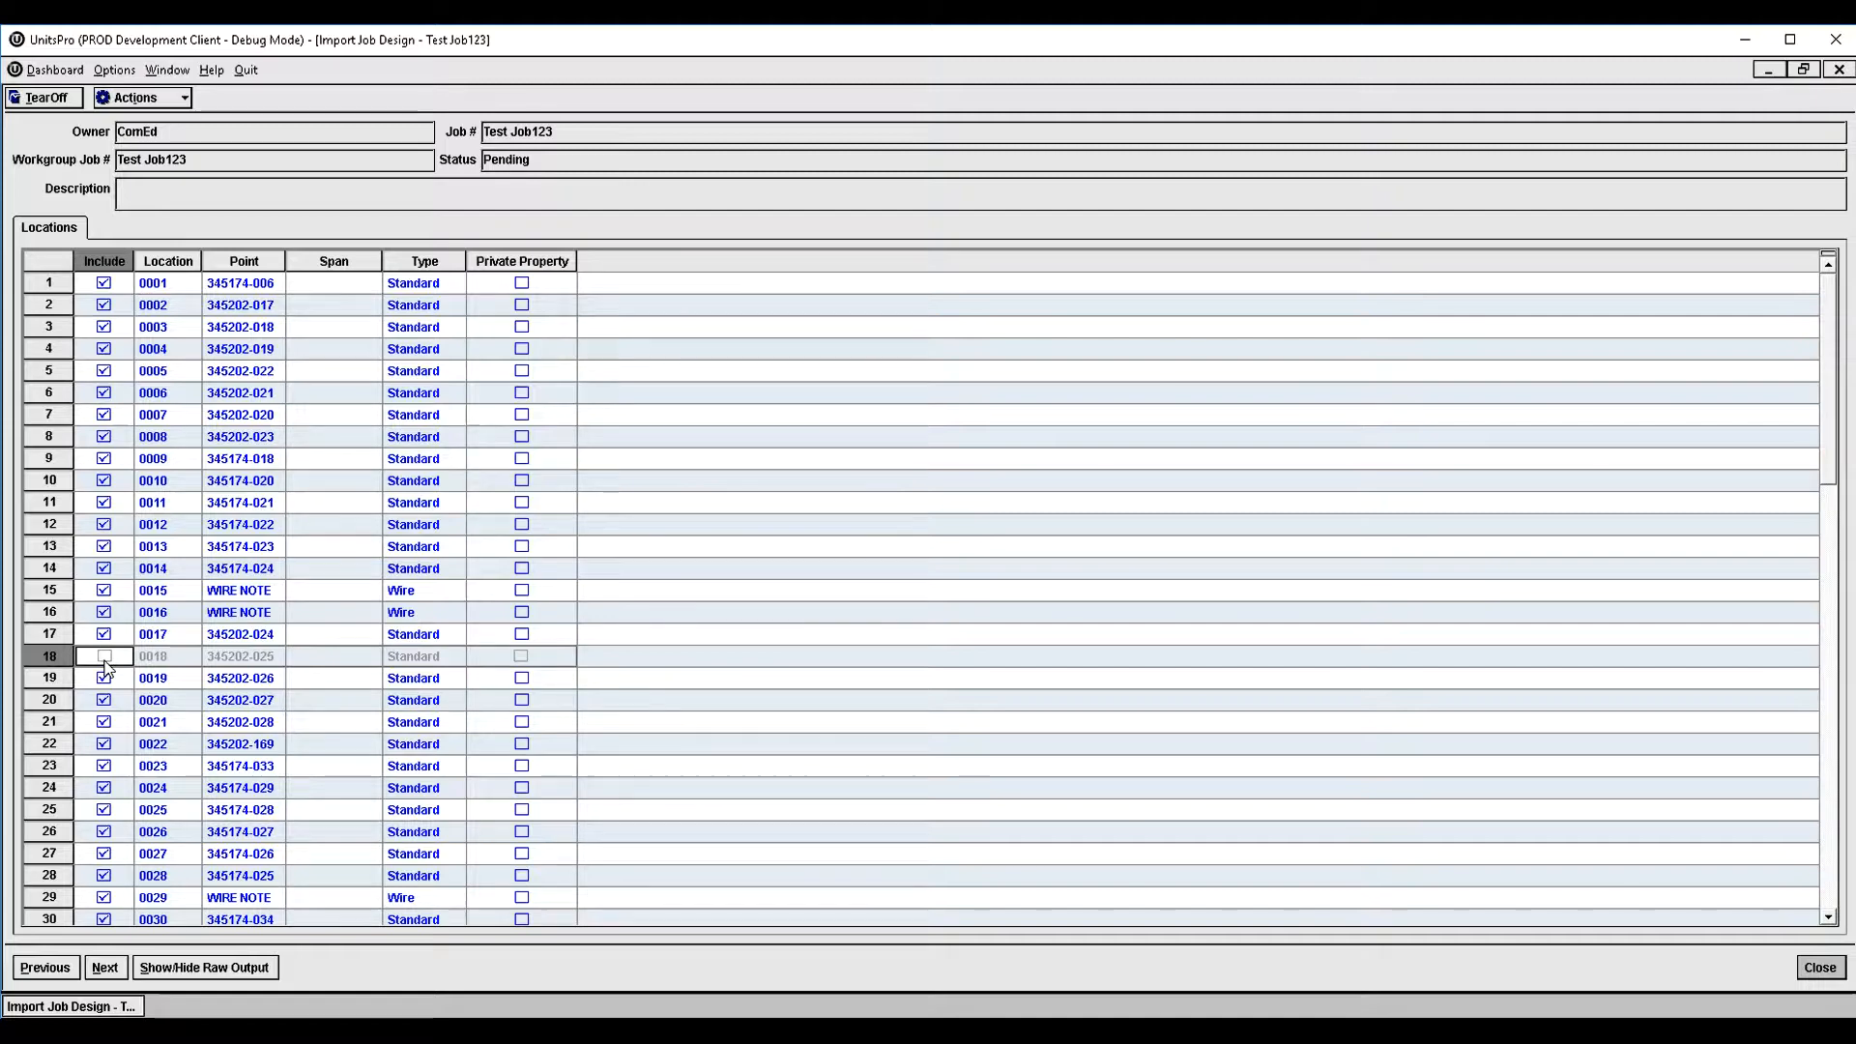
pyautogui.click(104, 658)
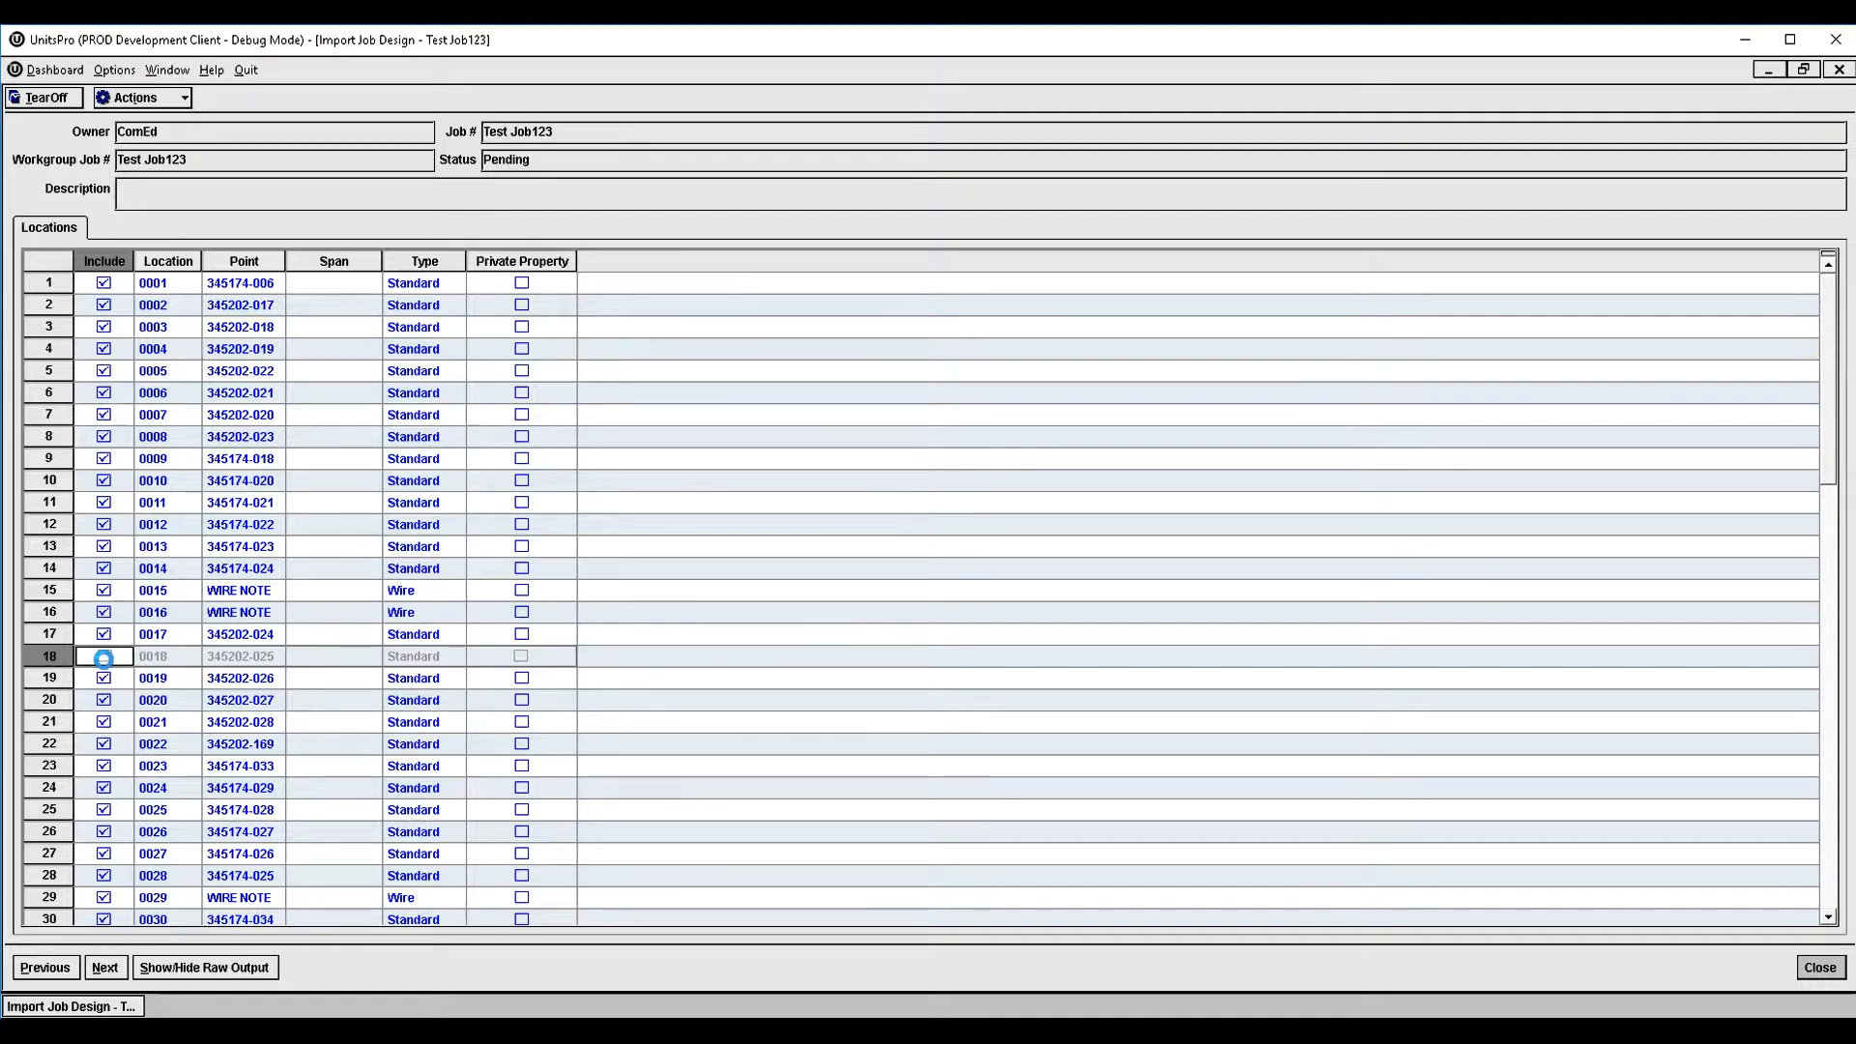
pyautogui.click(107, 970)
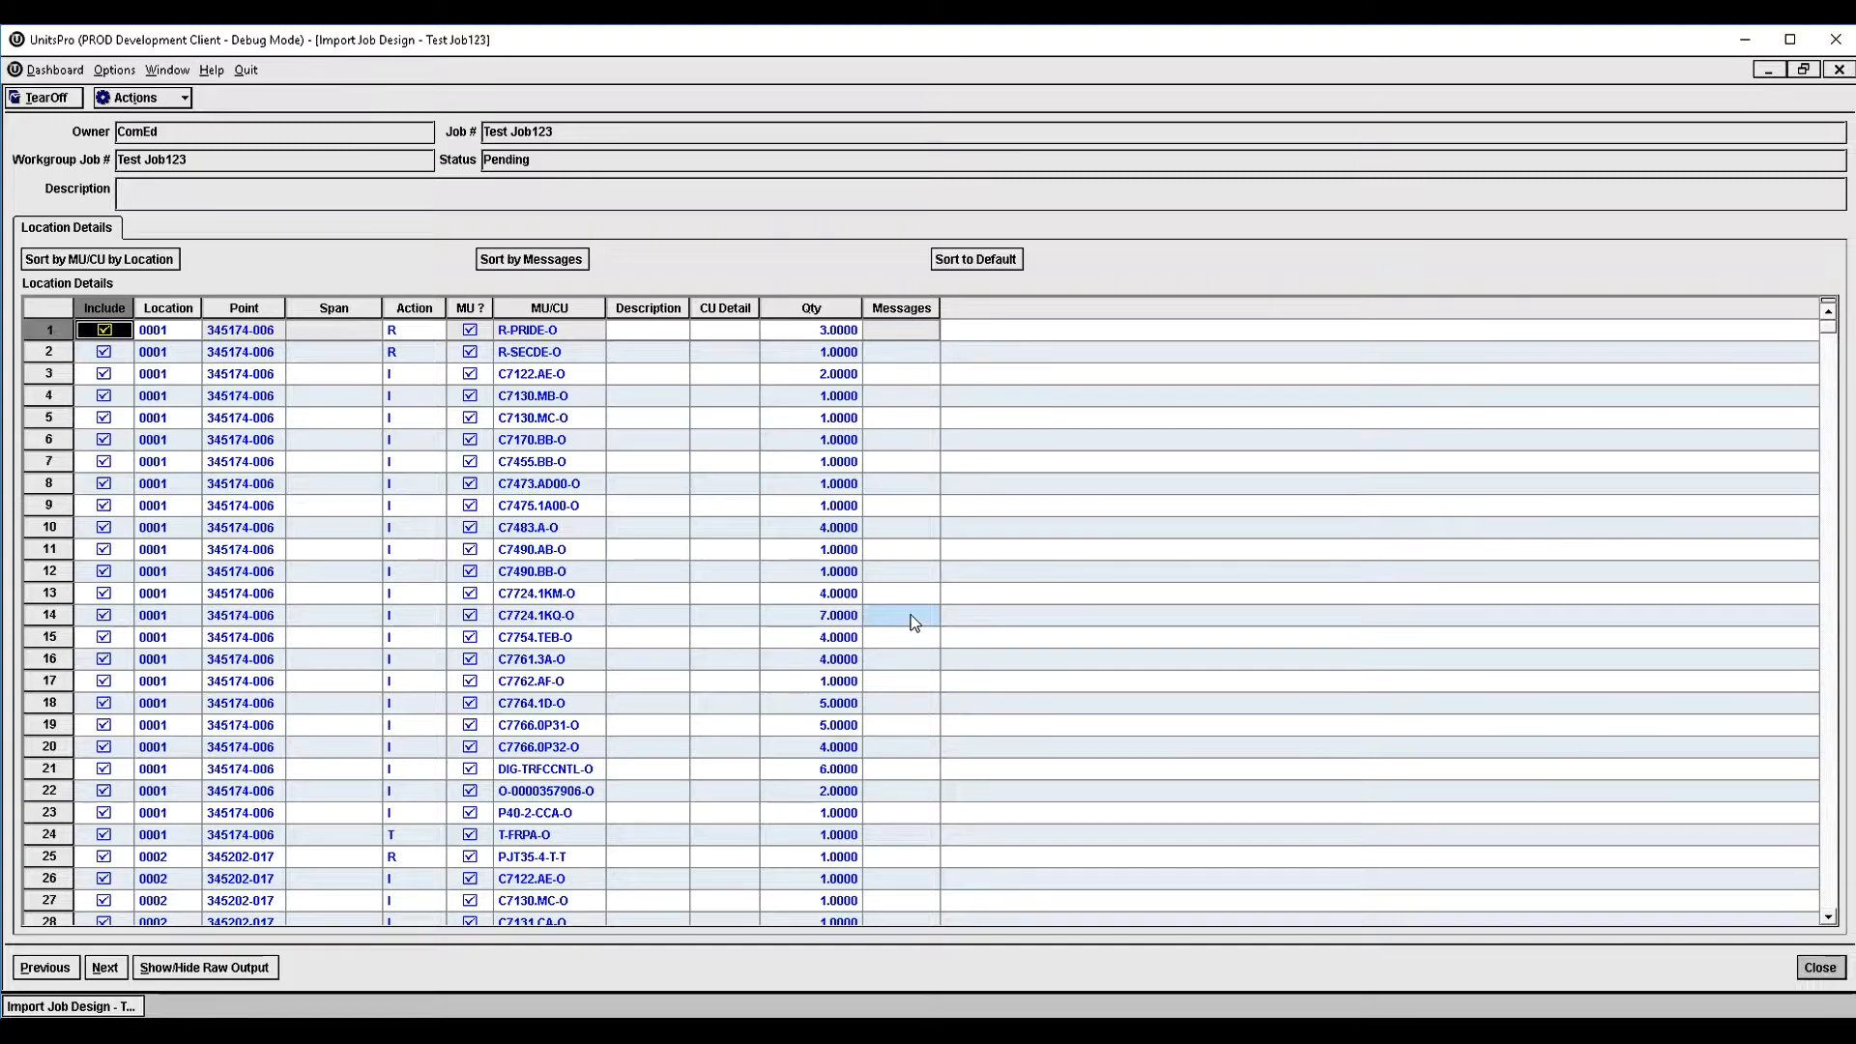
# - Try excluding details C7122.AE-O and C7130.MB-O of location 0001 from the import, and include them again
pyautogui.scroll(-5, 912, 619)
pyautogui.scroll(-10, 912, 619)
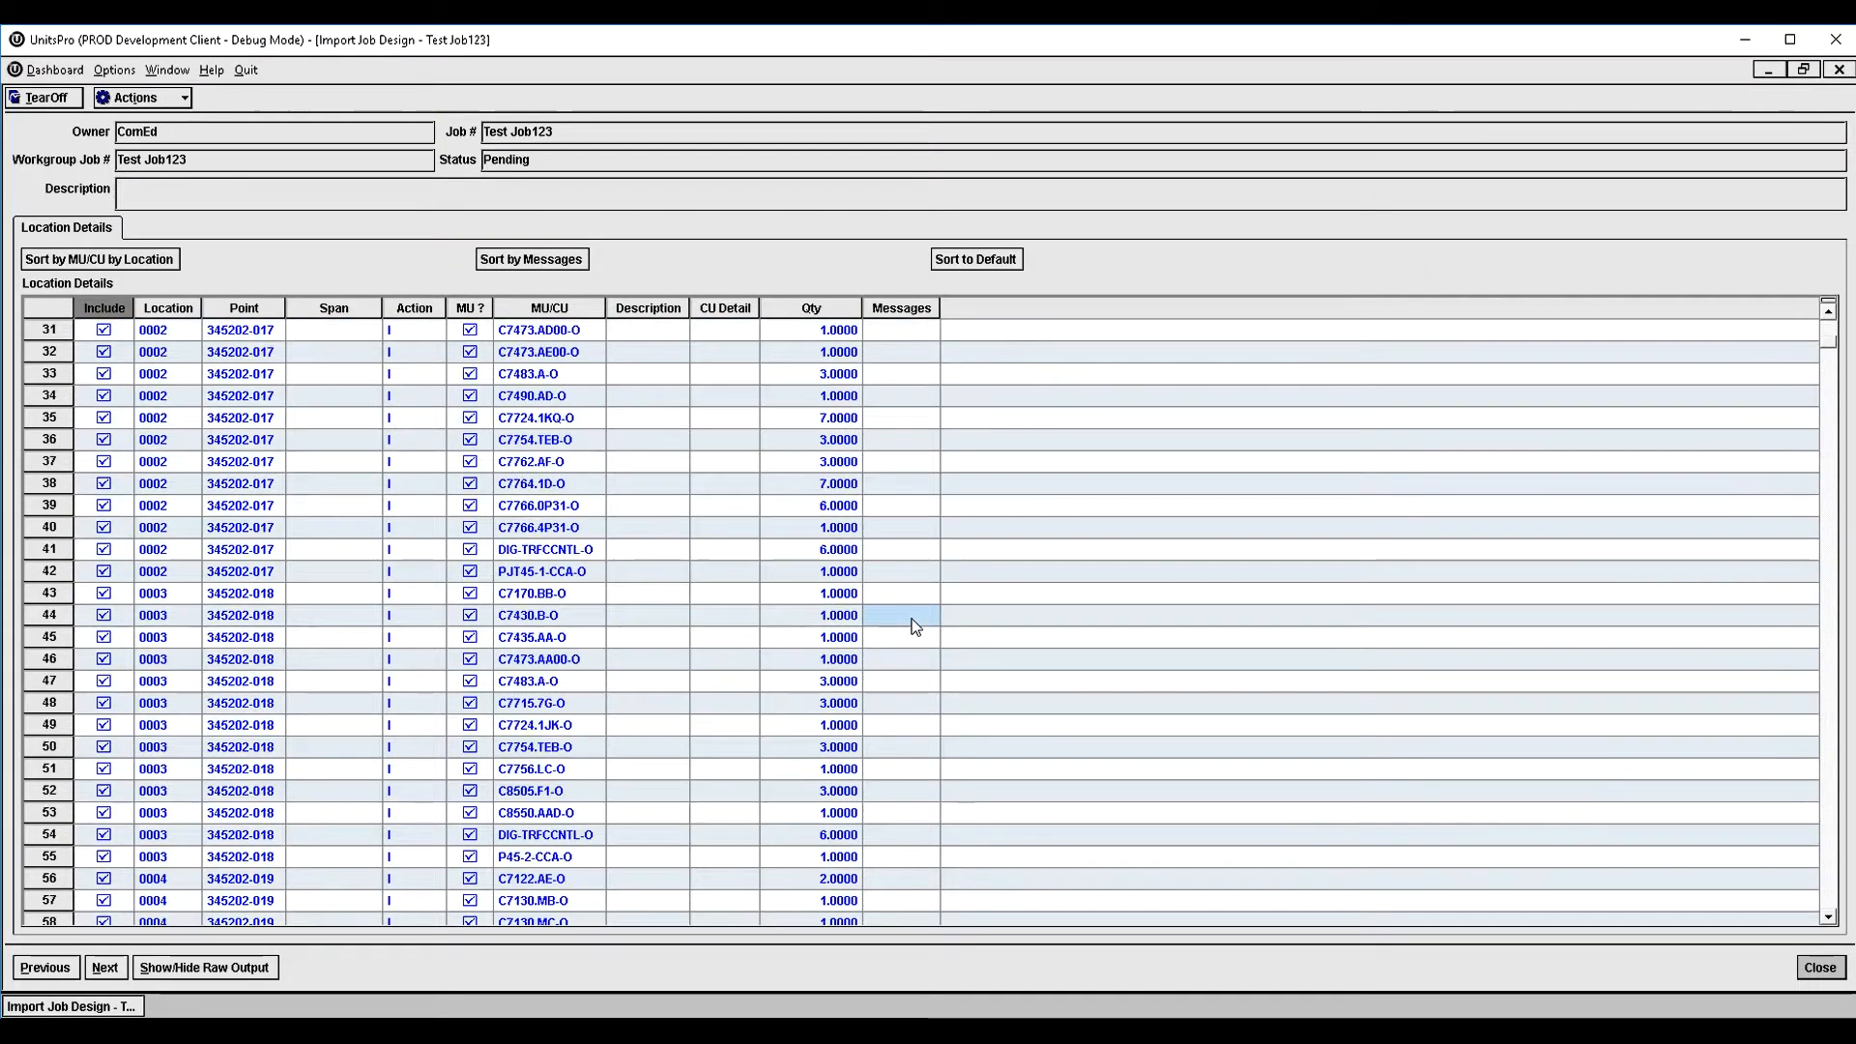
pyautogui.scroll(-3, 913, 625)
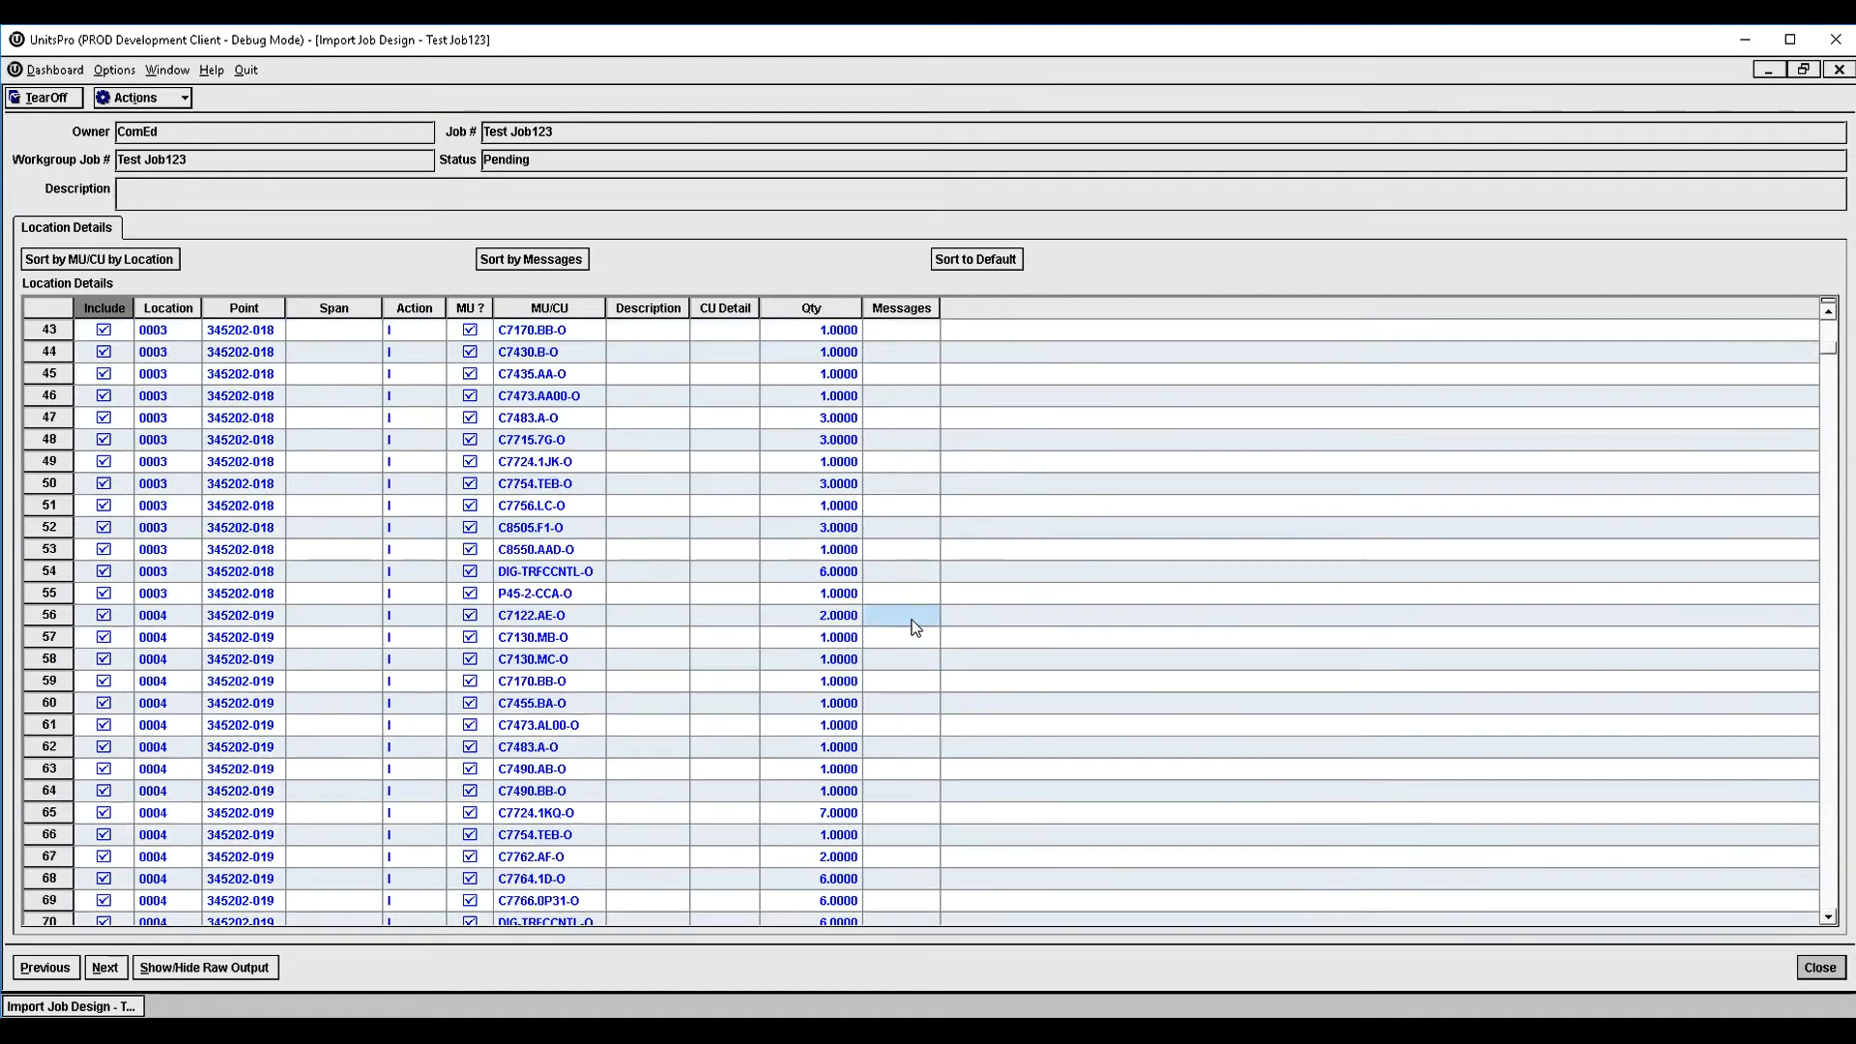
pyautogui.scroll(18, 913, 599)
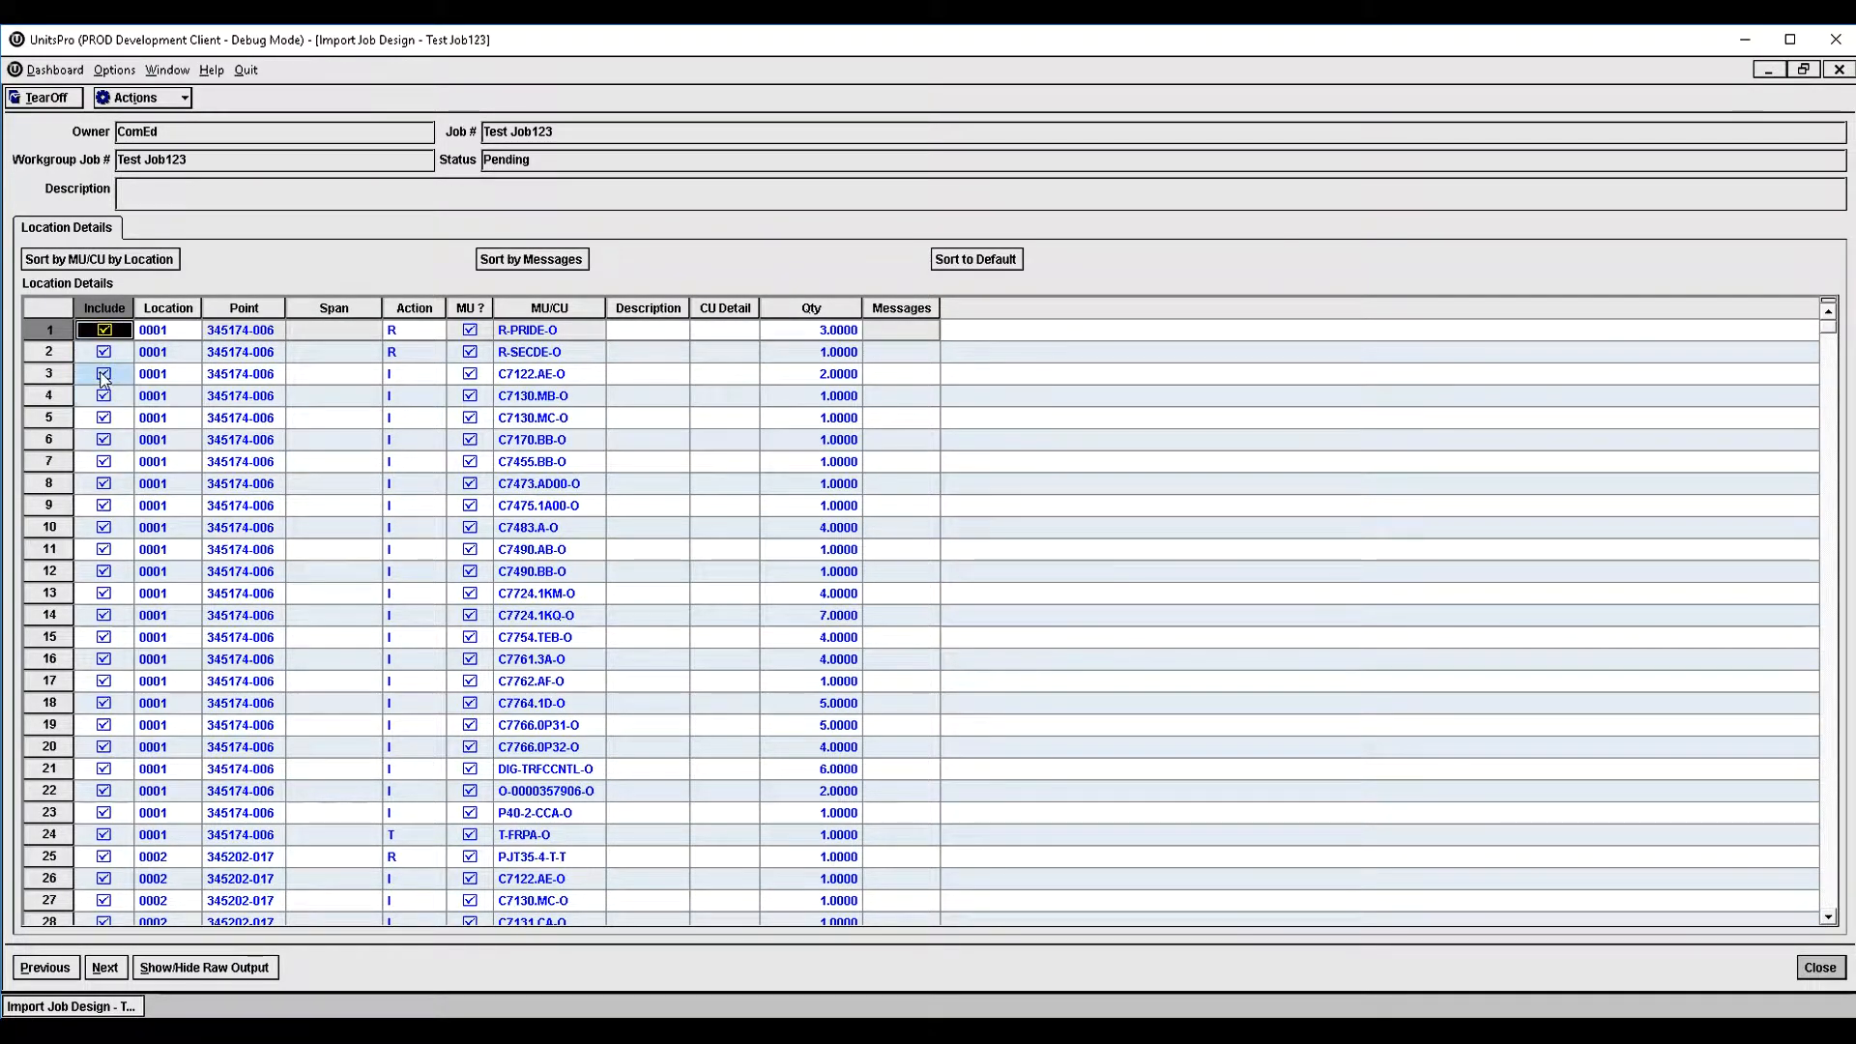
pyautogui.click(103, 374)
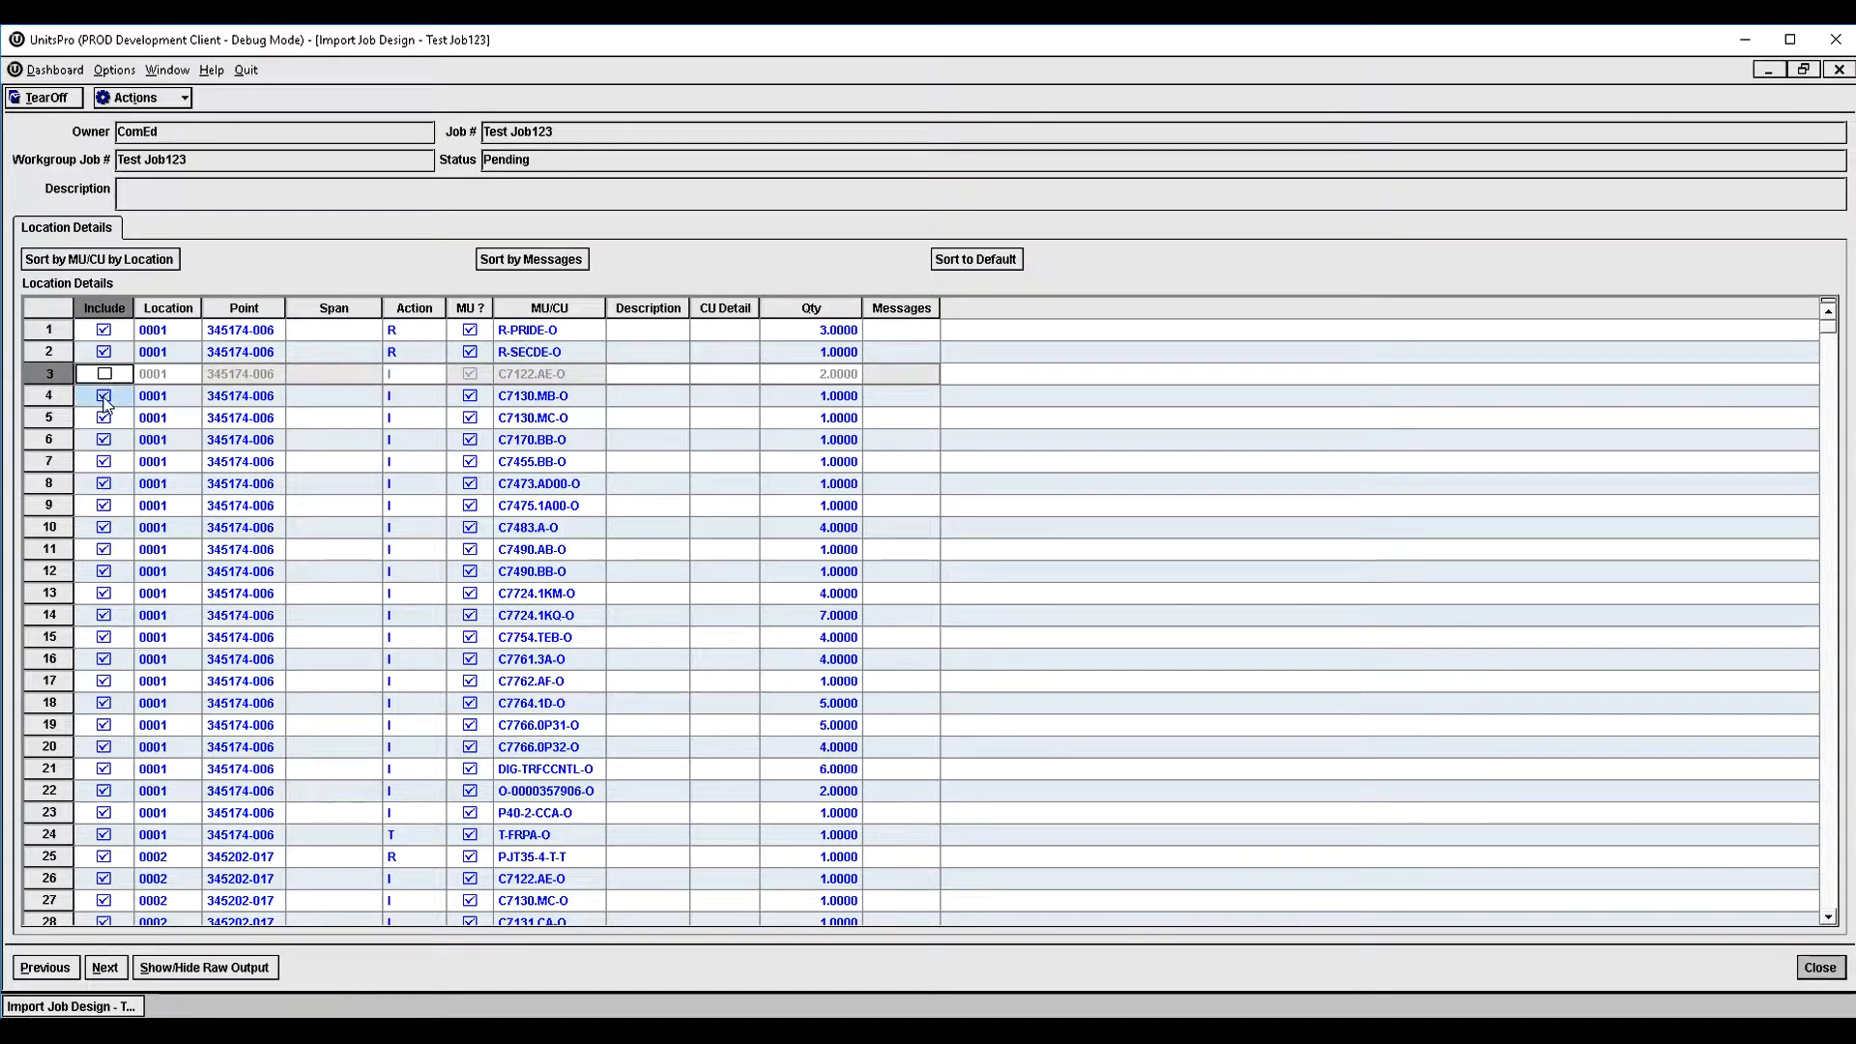
pyautogui.click(104, 396)
pyautogui.click(104, 396)
pyautogui.click(103, 374)
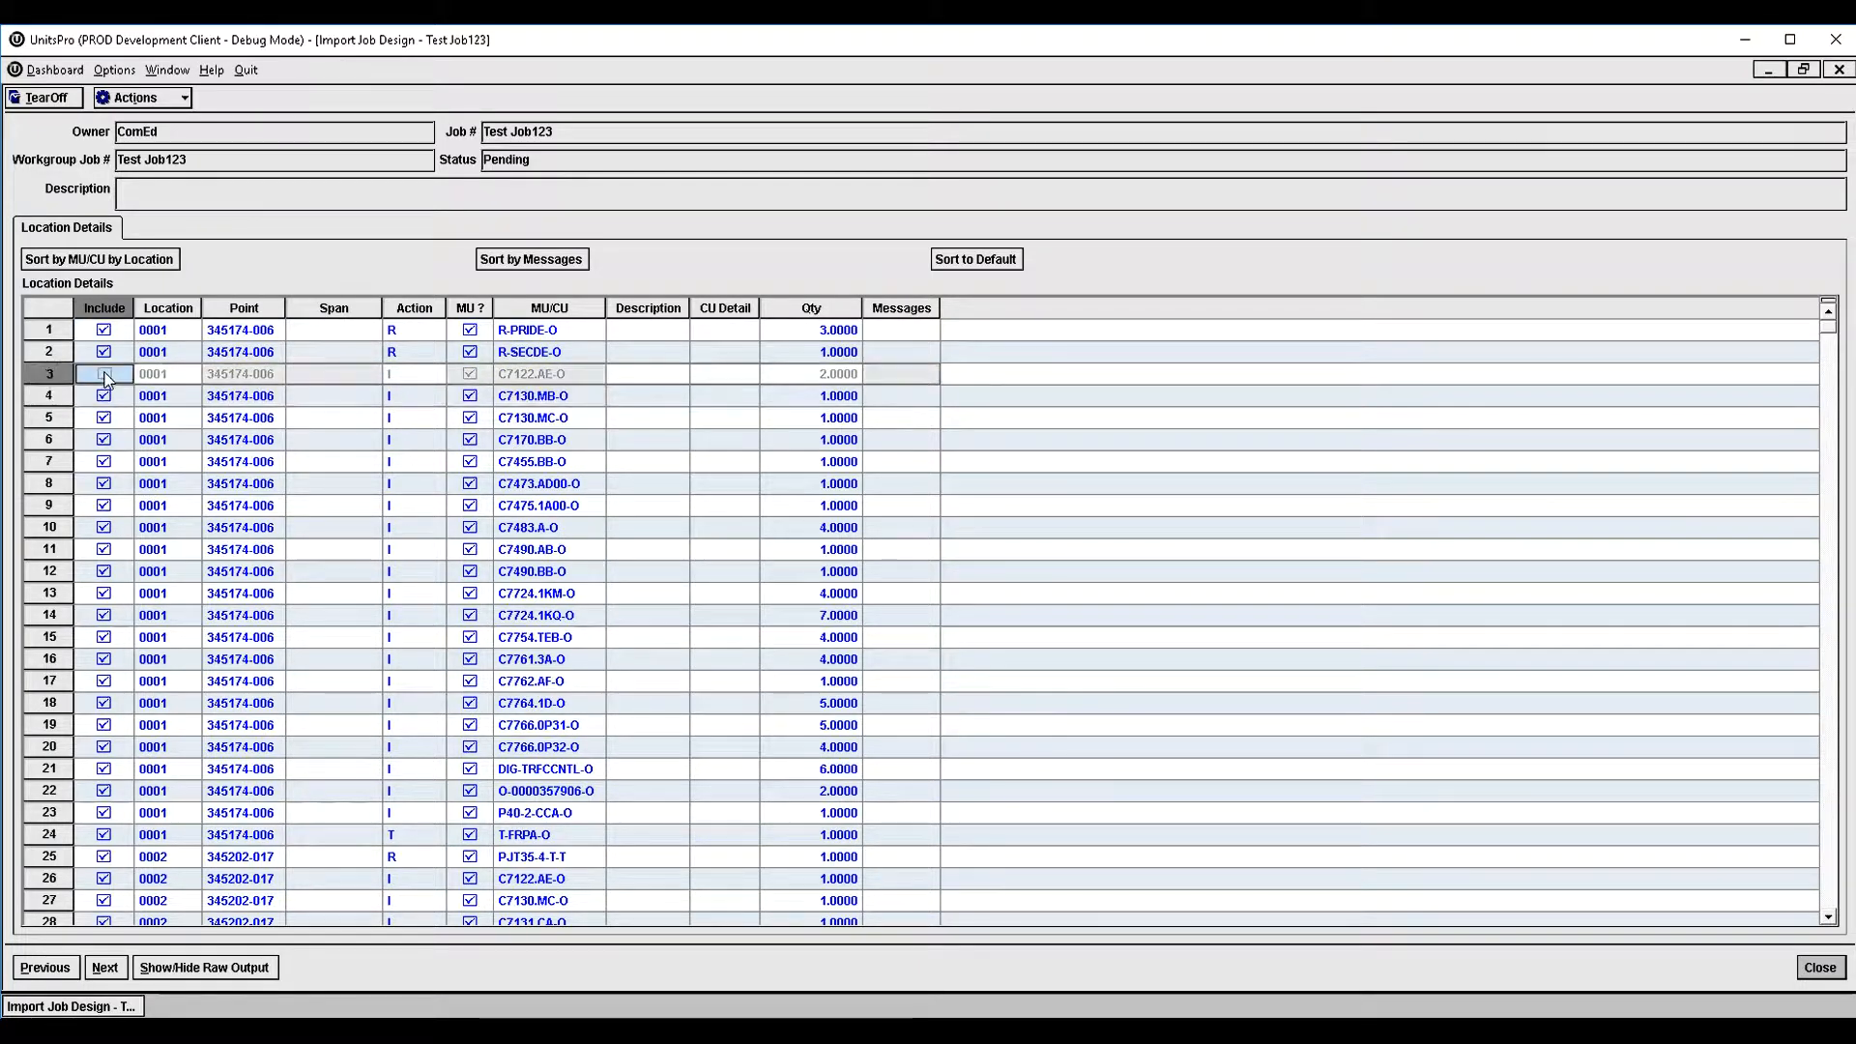
# - Complete the import with all location details included and return to the job design
pyautogui.scroll(-19, 701, 387)
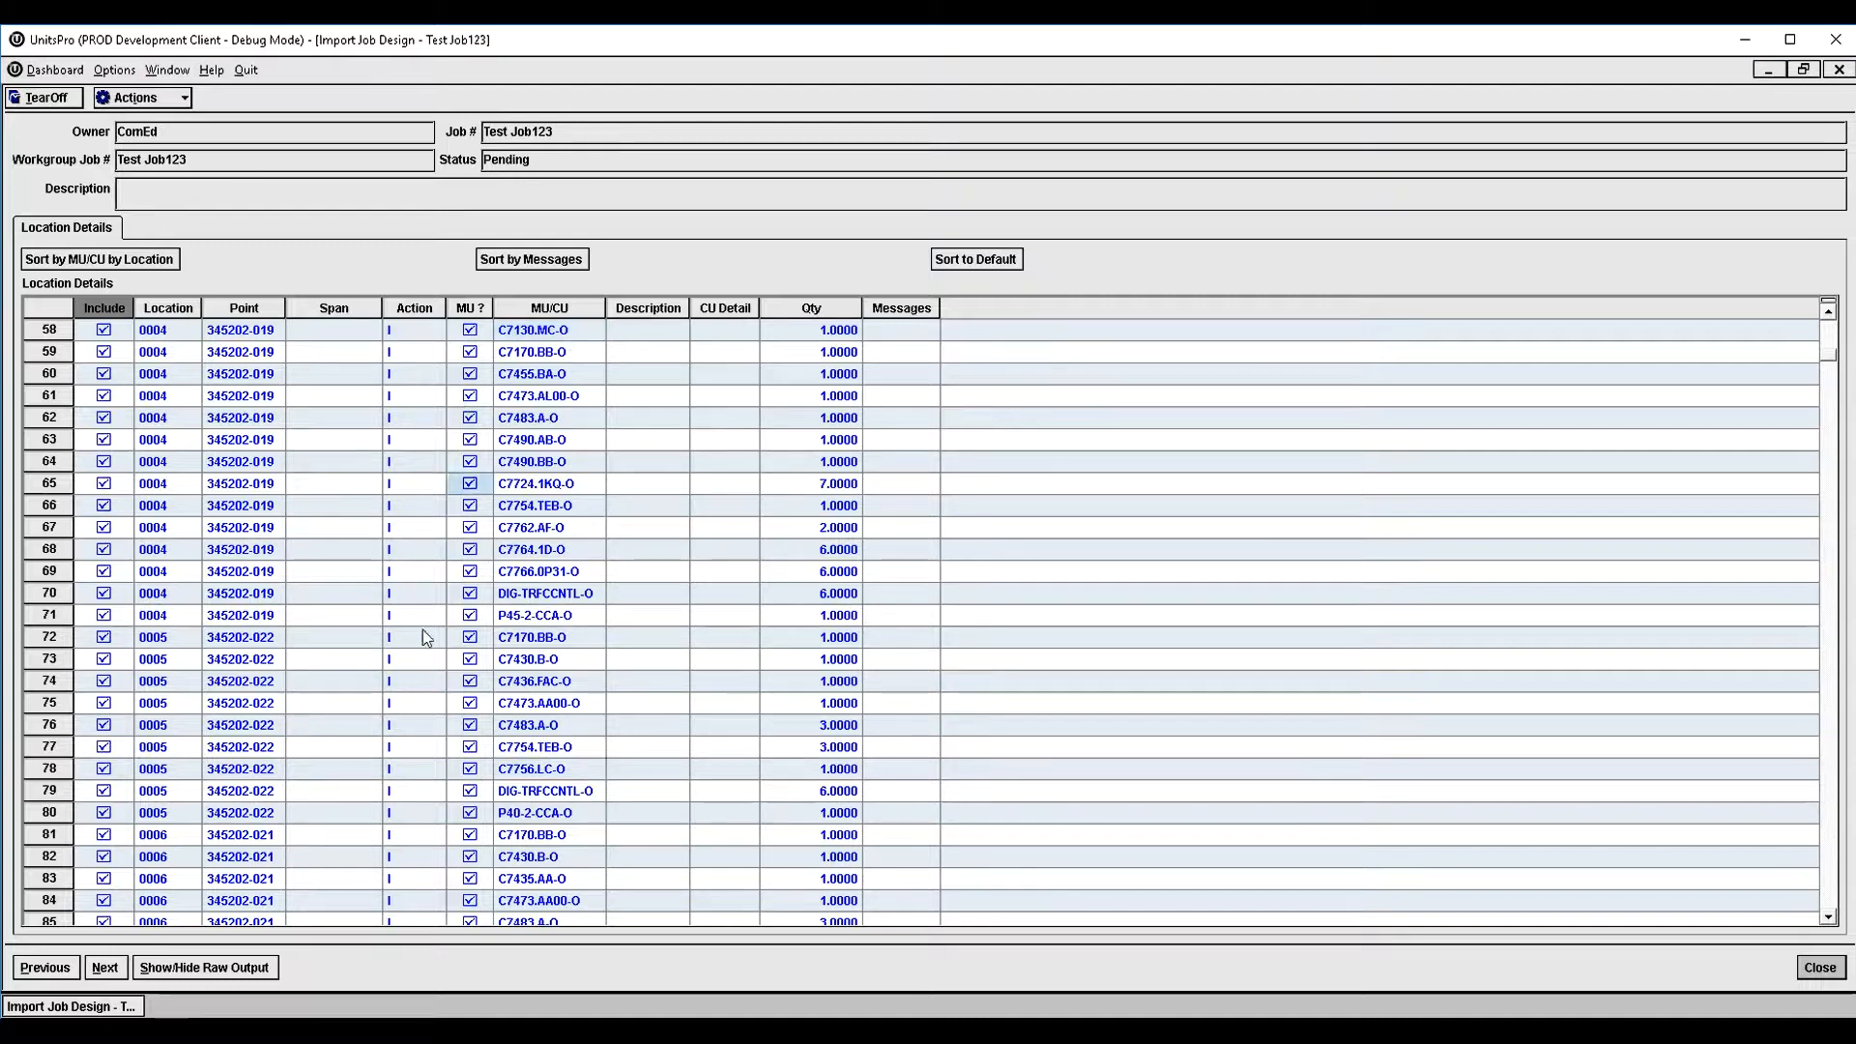
pyautogui.click(101, 968)
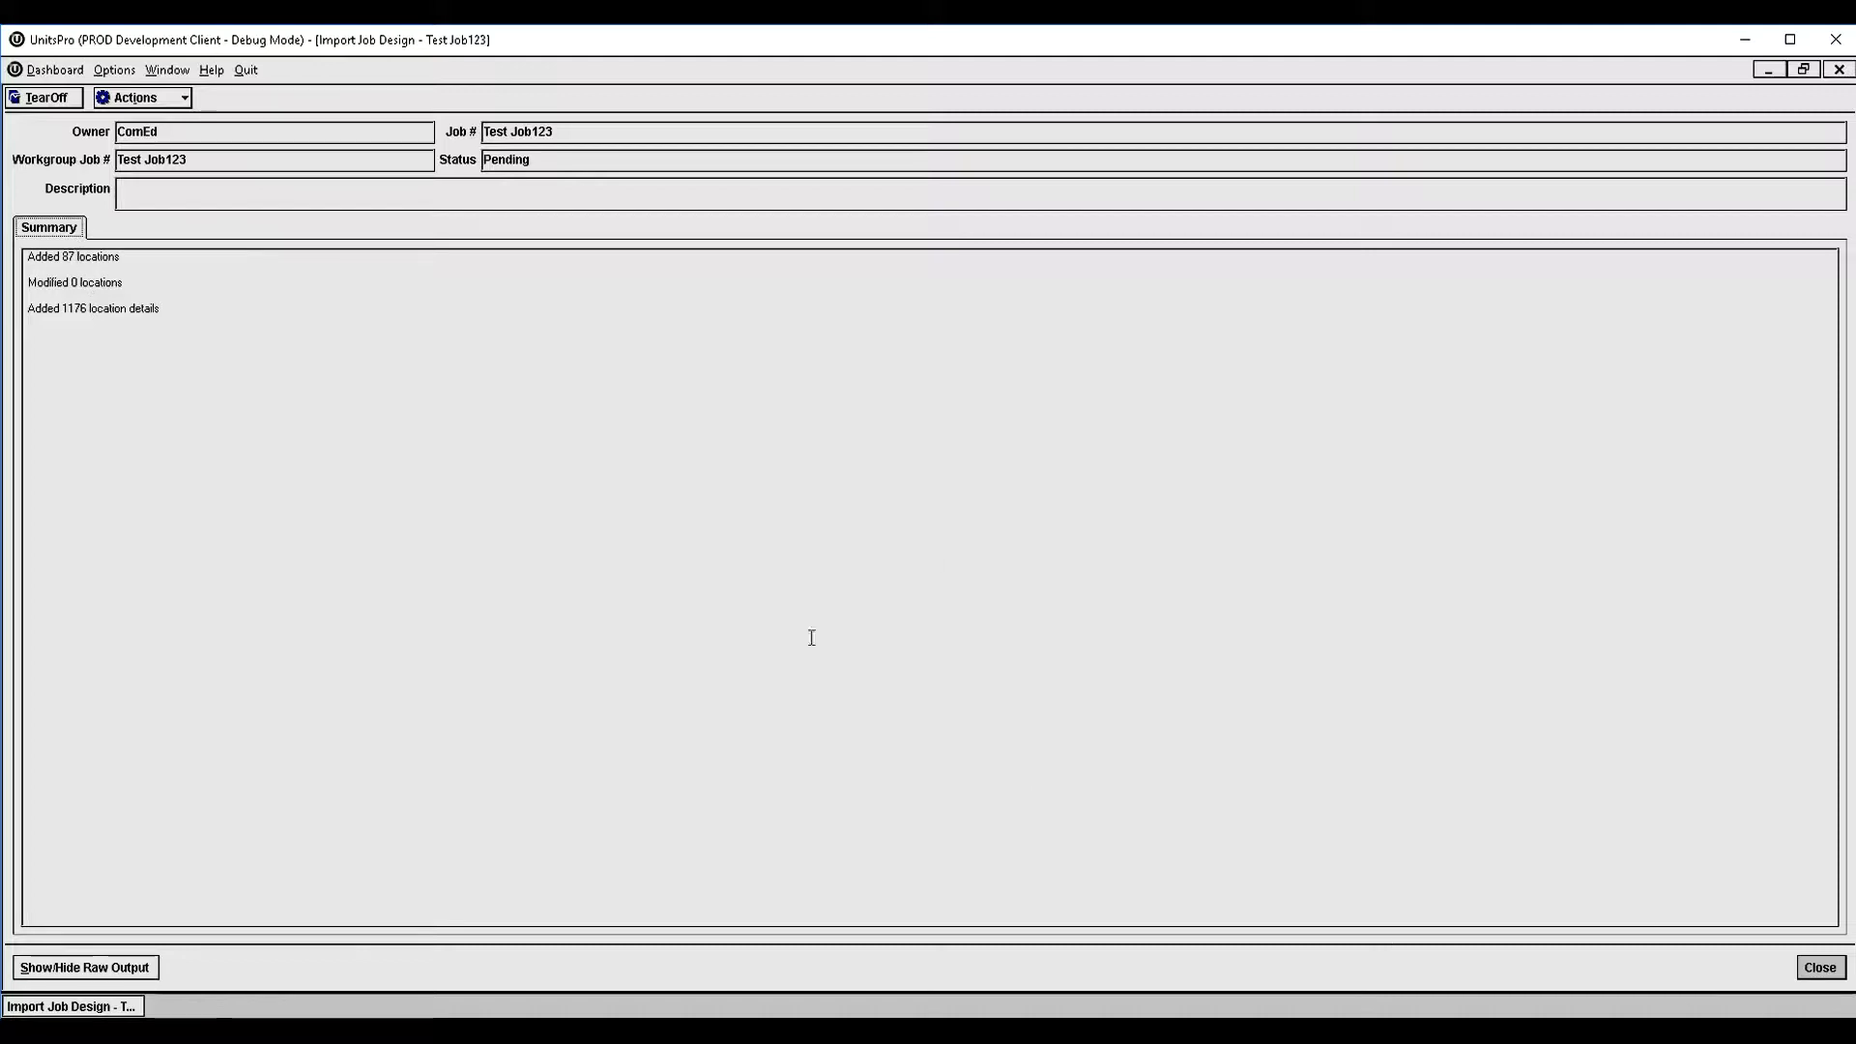
pyautogui.click(1809, 970)
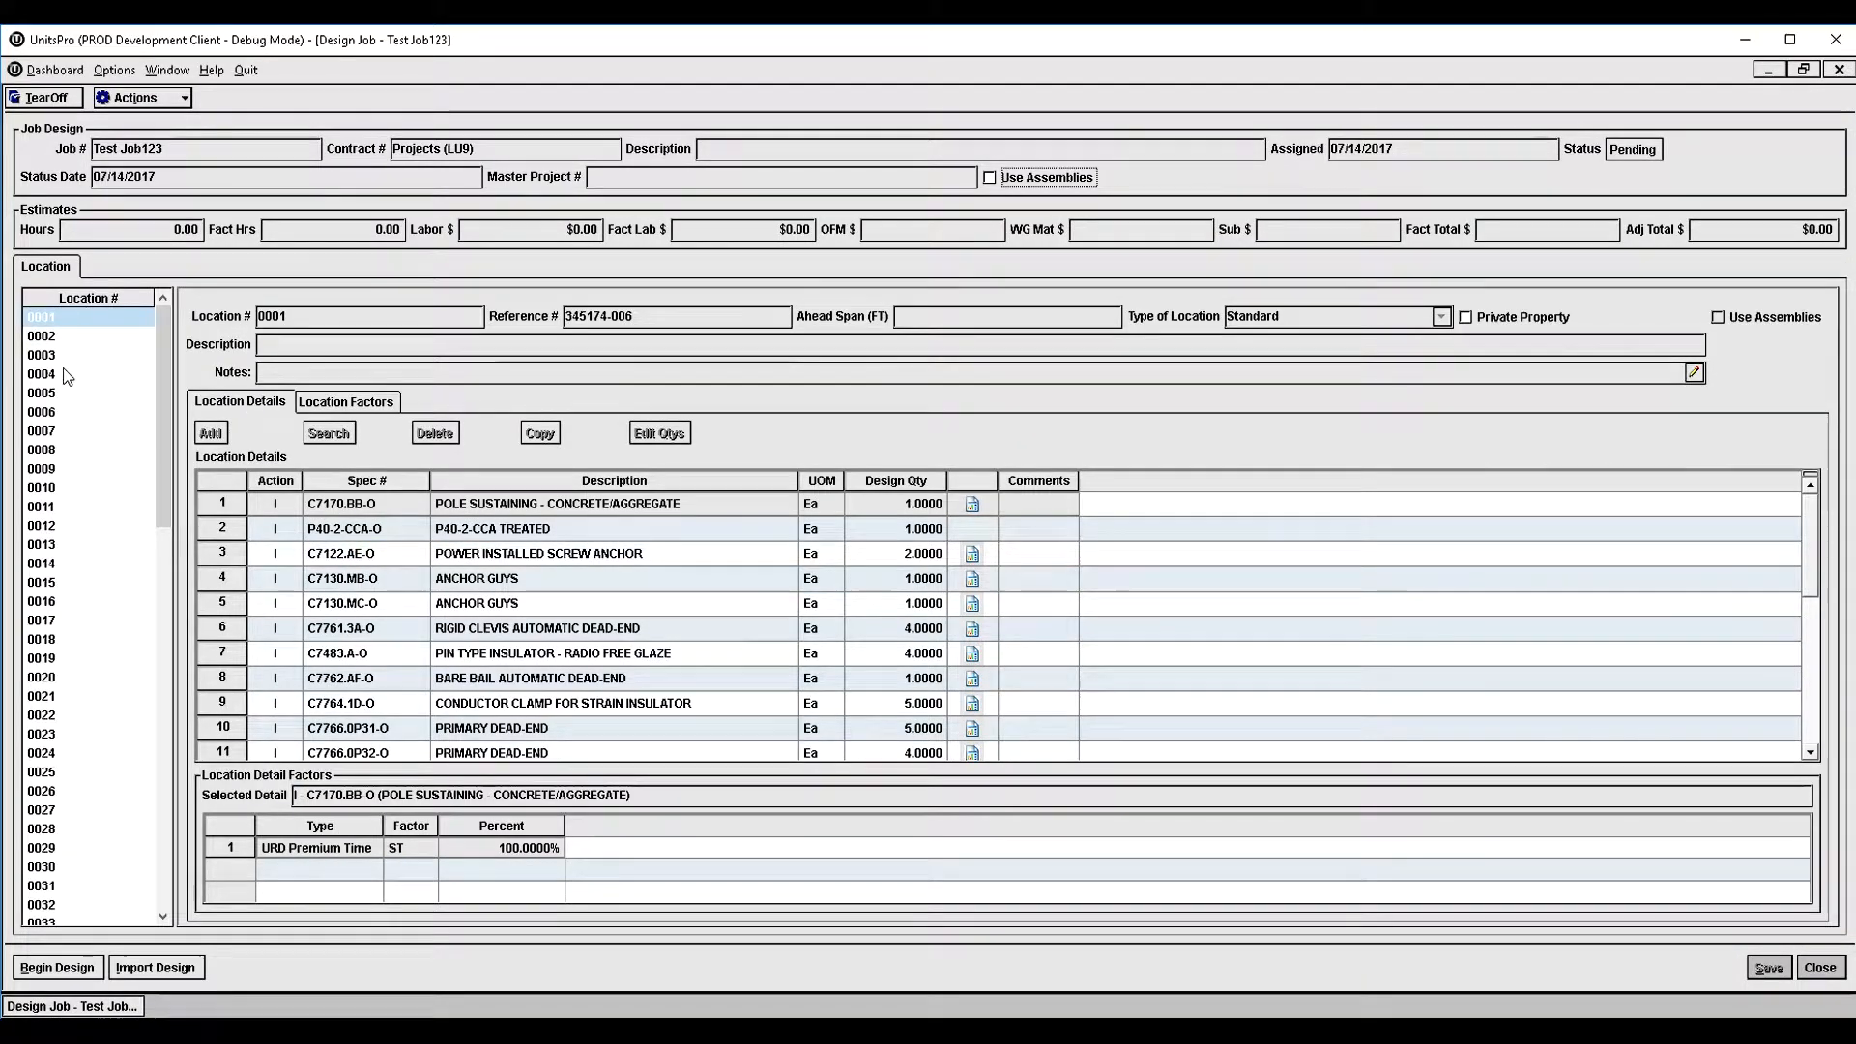
# - Browse the imported locations and review the spec numbers, descriptions and design quantities of location 0018
pyautogui.click(46, 468)
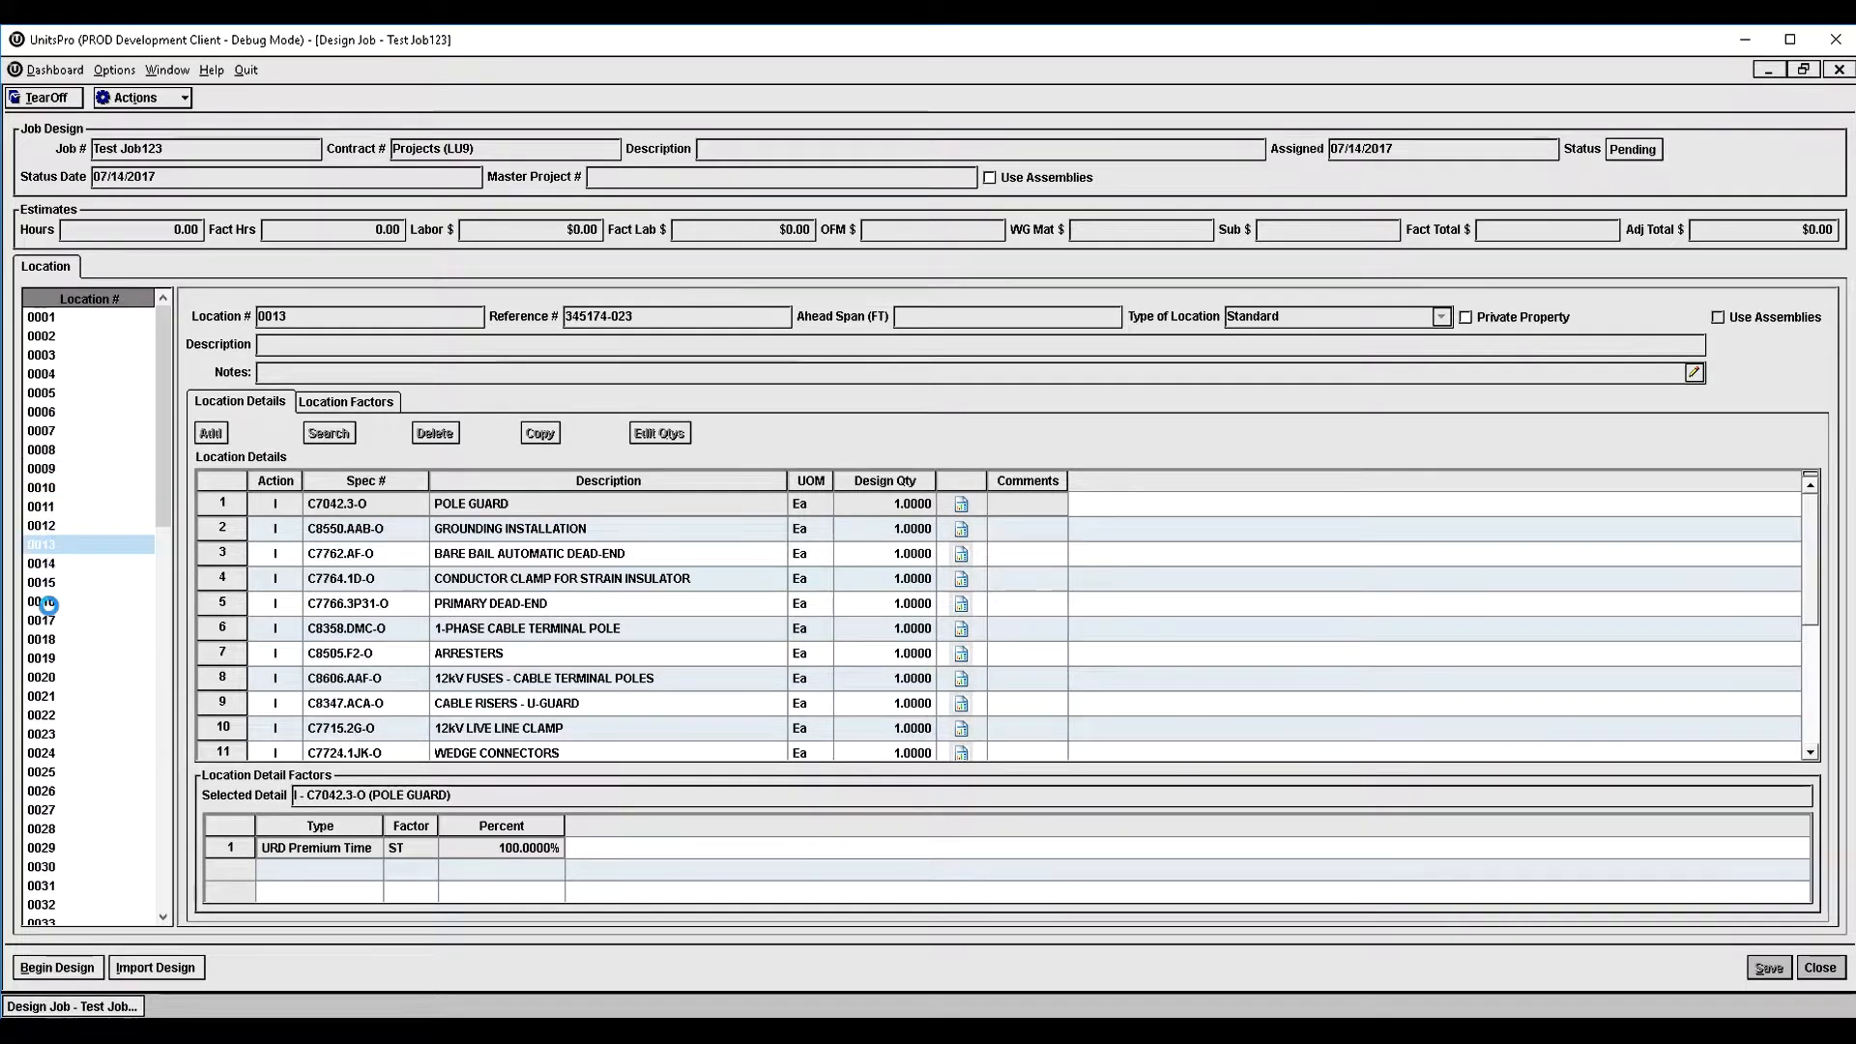
pyautogui.click(44, 639)
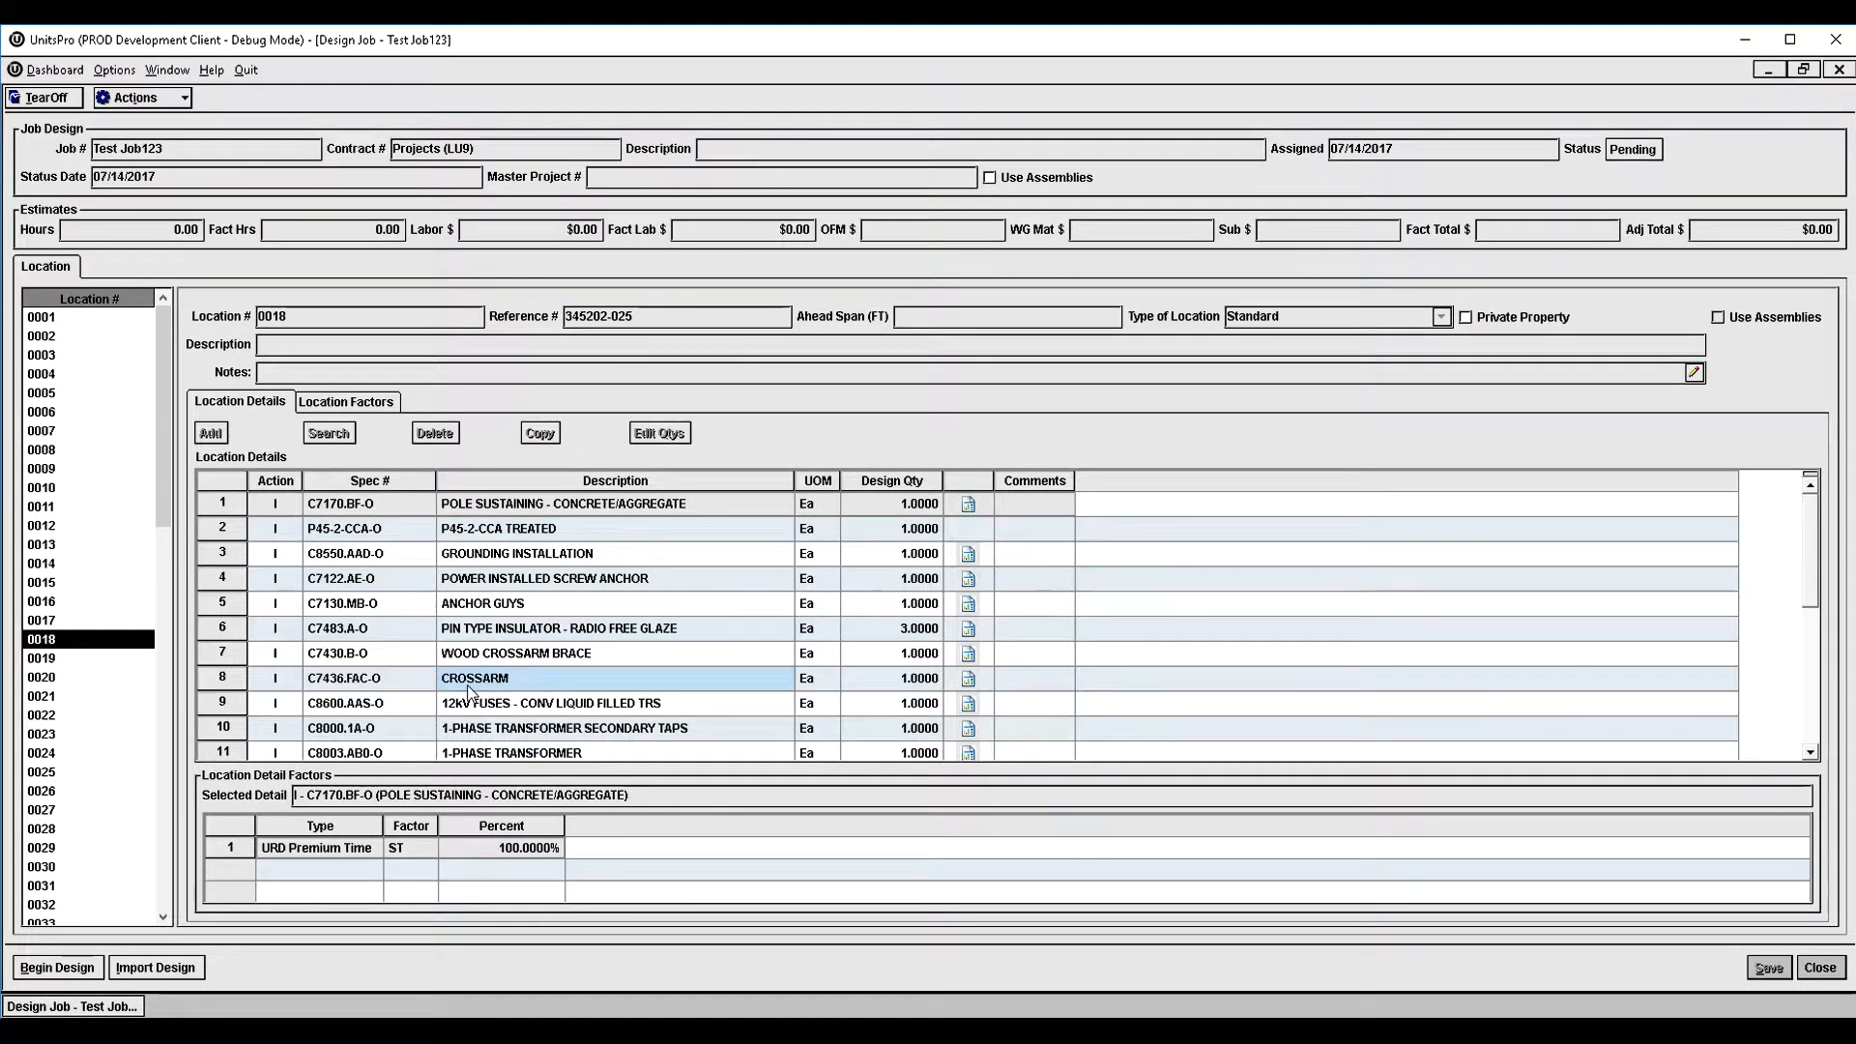
pyautogui.scroll(-4, 599, 593)
pyautogui.scroll(4, 602, 590)
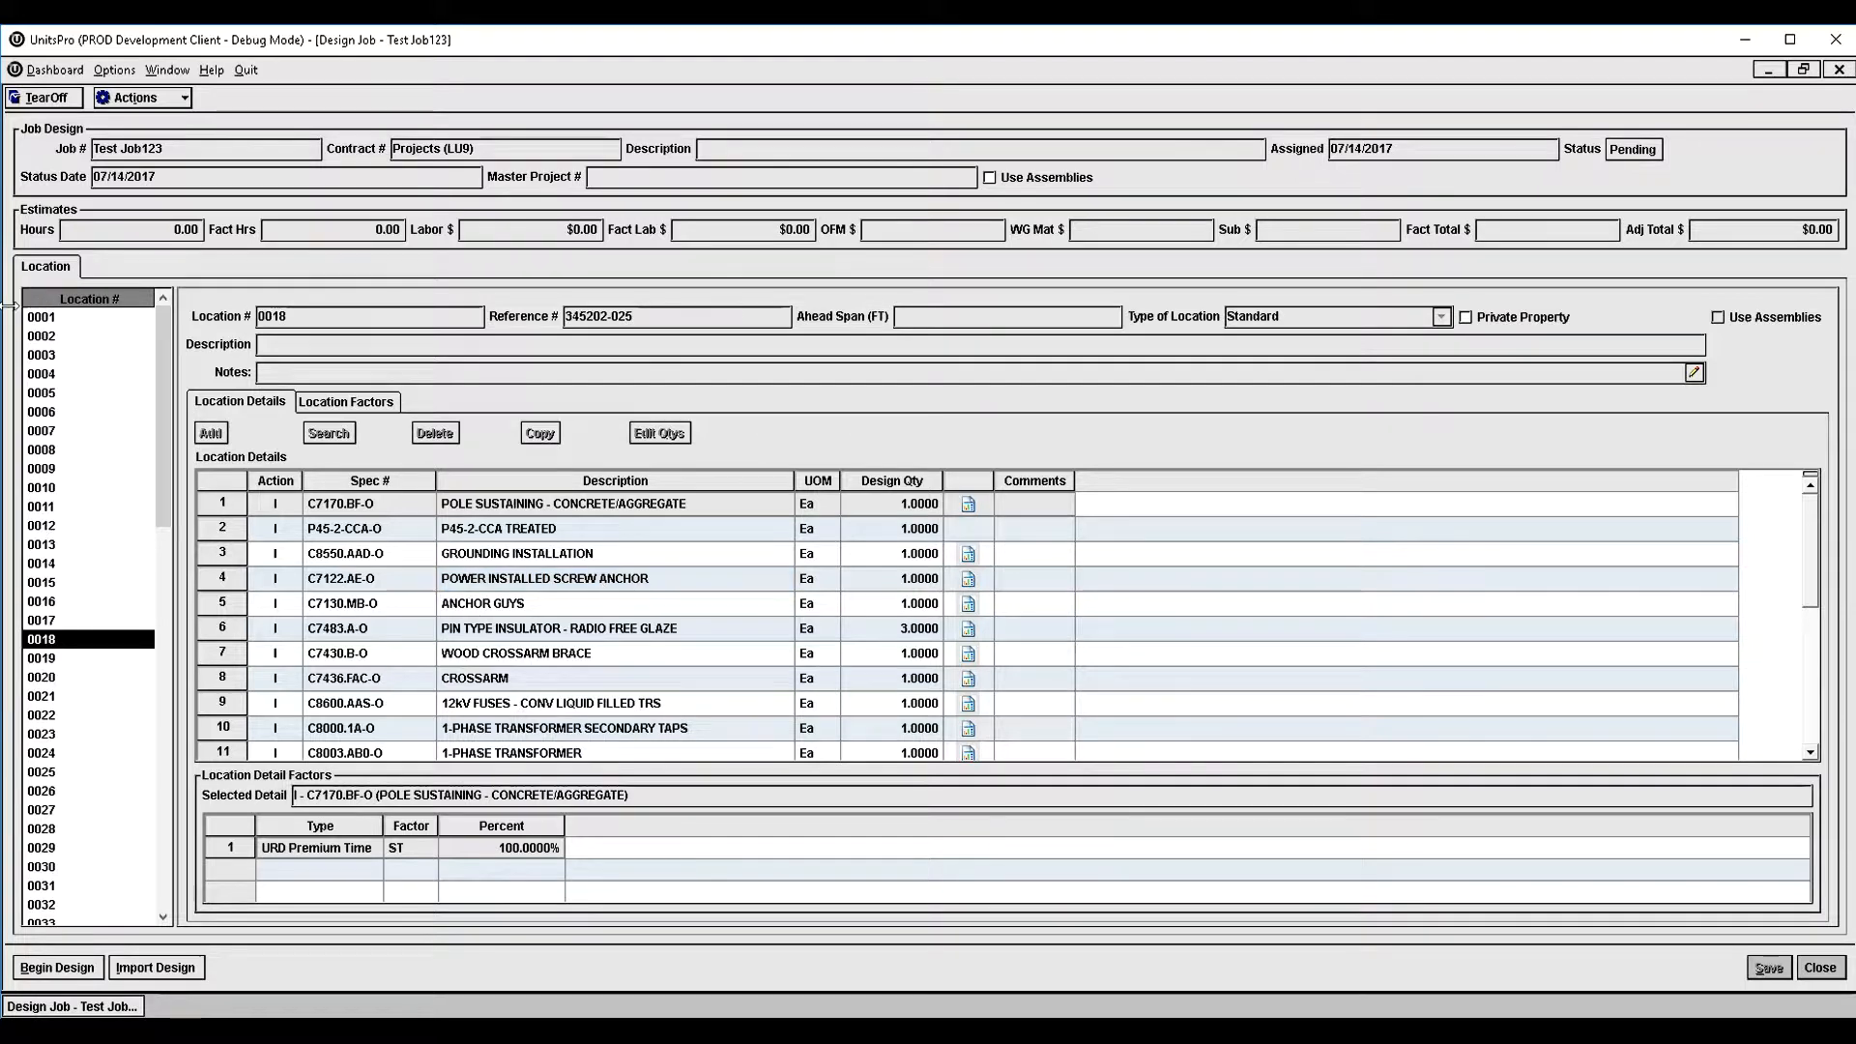
pyautogui.scroll(-4, 583, 580)
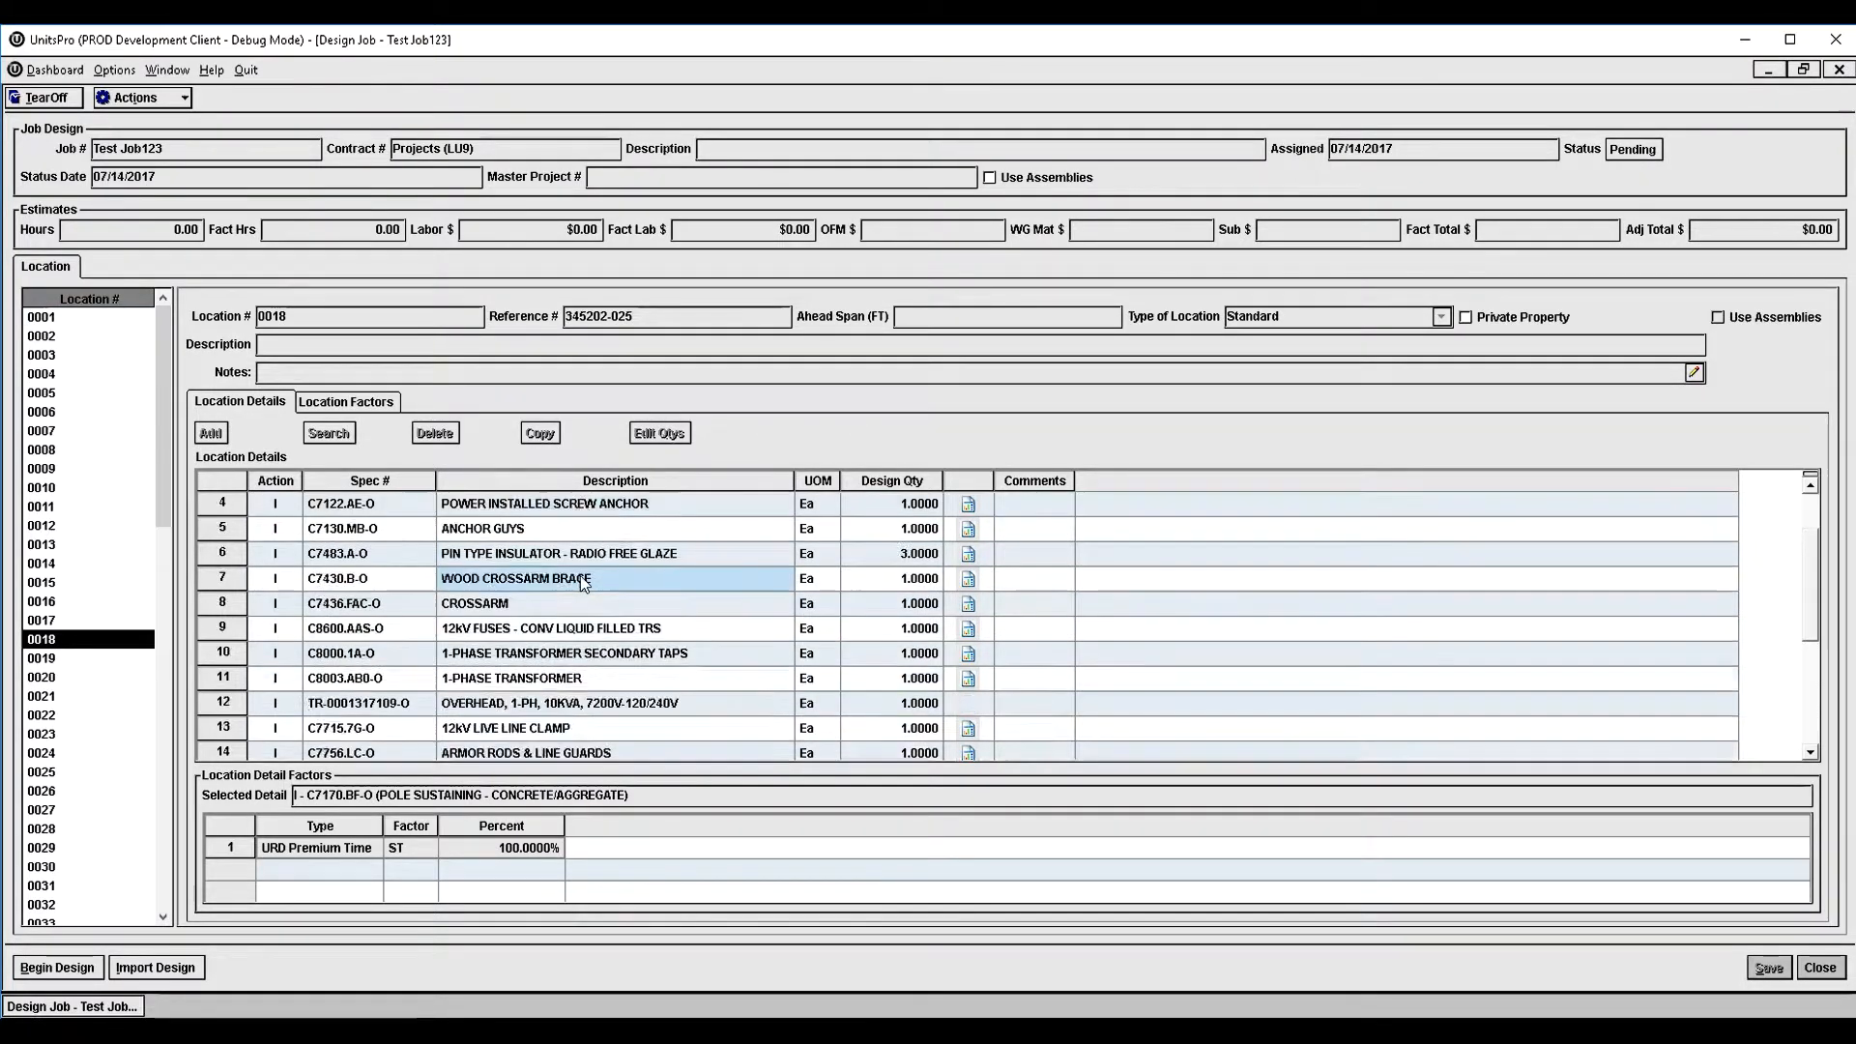
pyautogui.scroll(4, 583, 580)
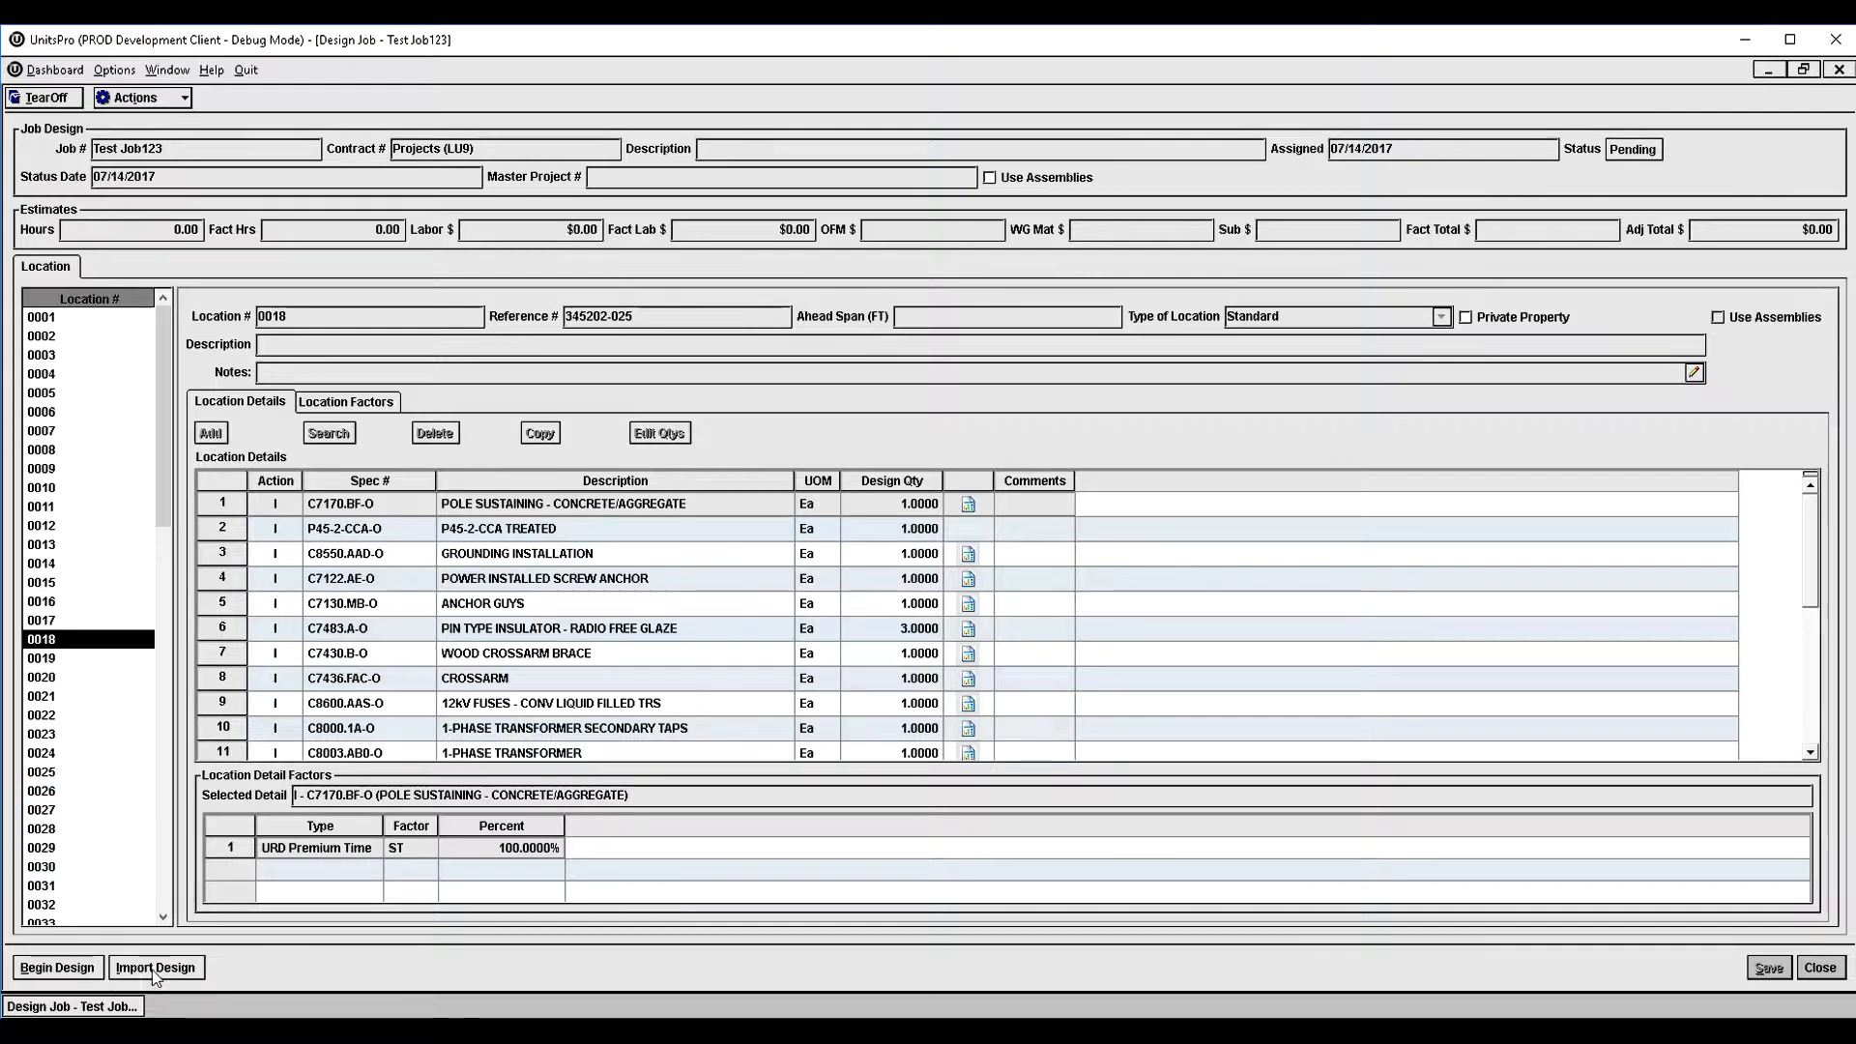
# - Begin the design and show the estimate details for the units of location 0018
pyautogui.click(64, 981)
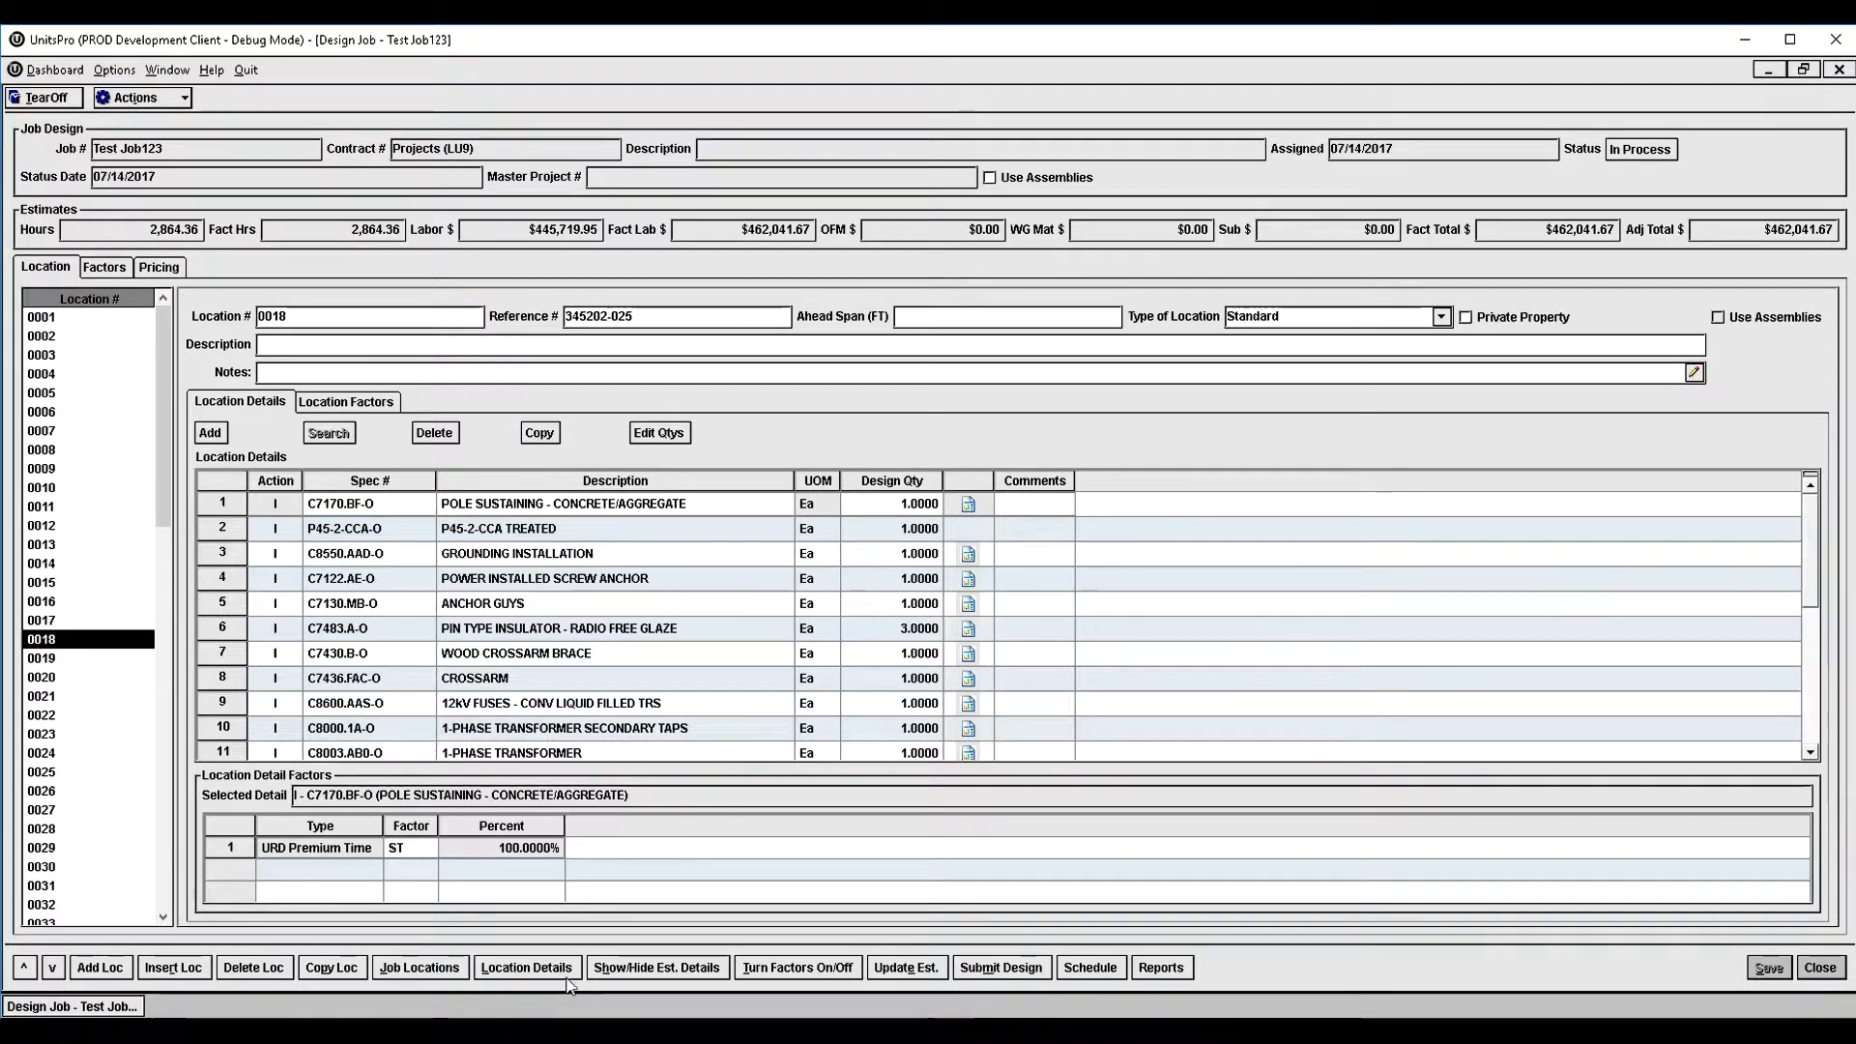
pyautogui.click(661, 968)
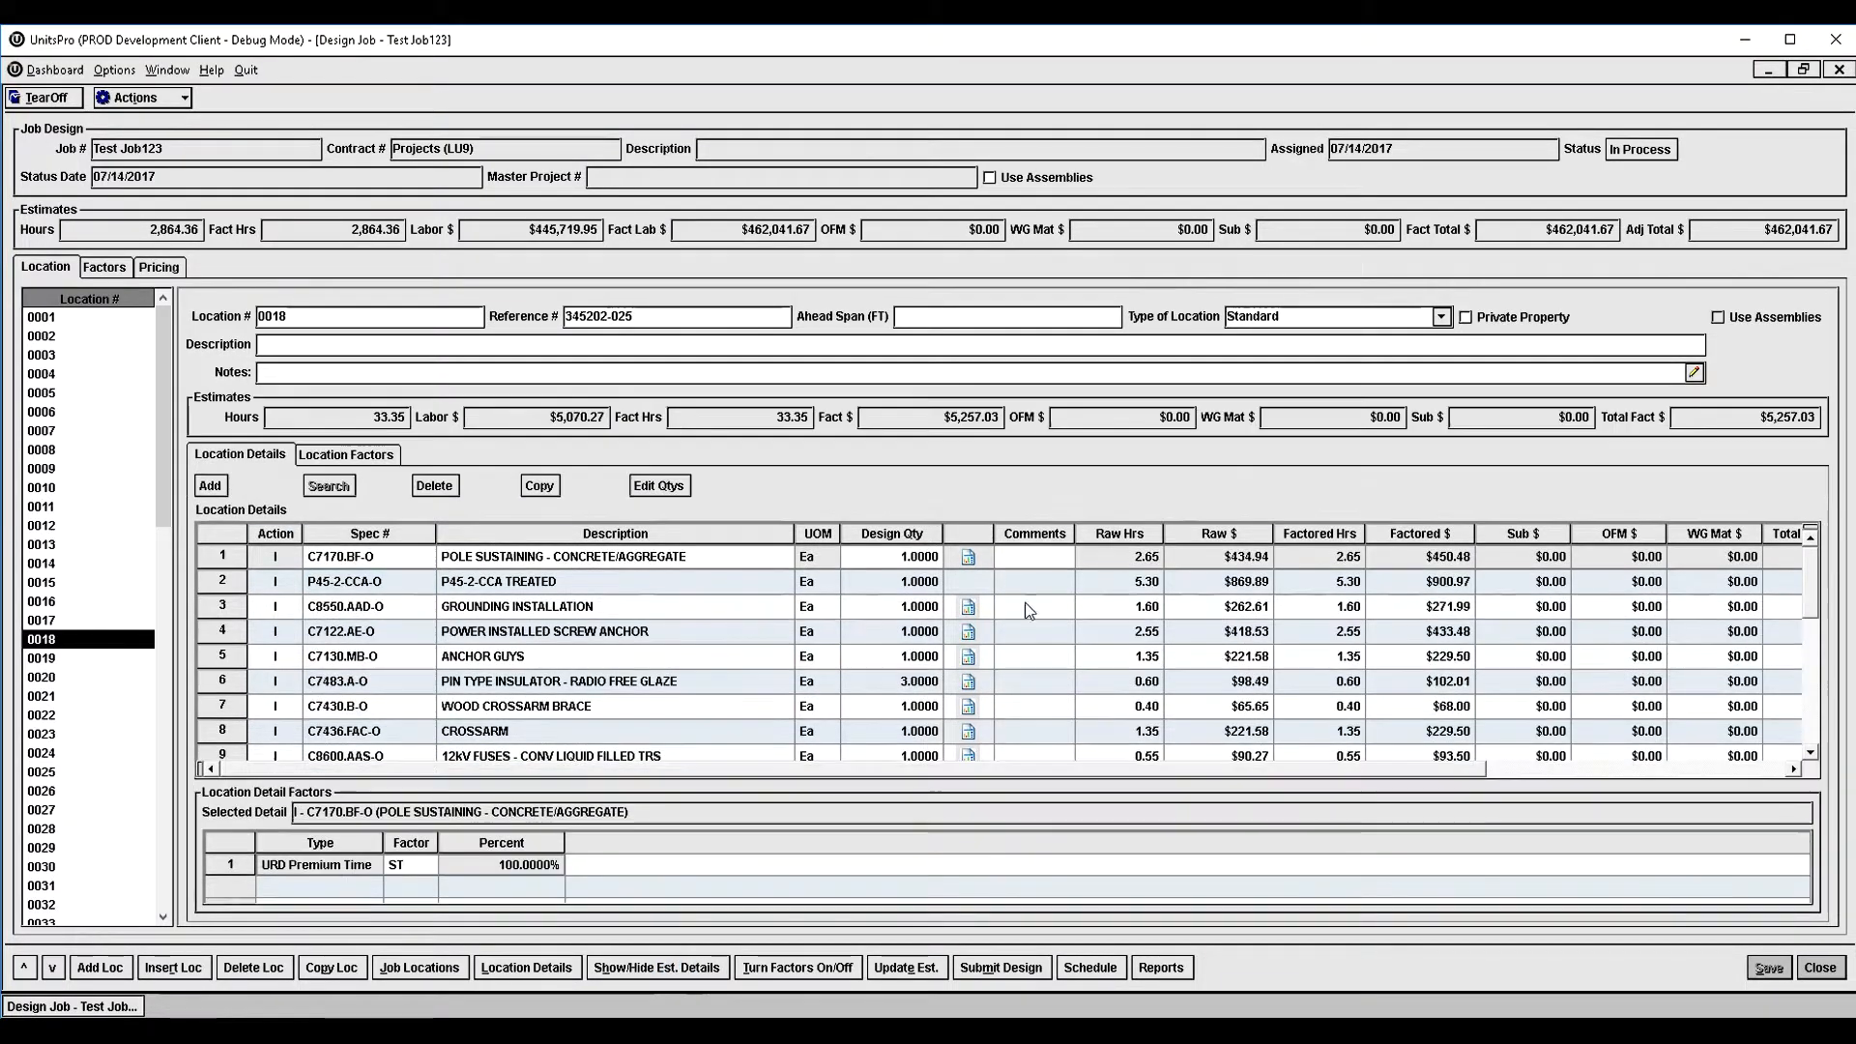
pyautogui.click(613, 560)
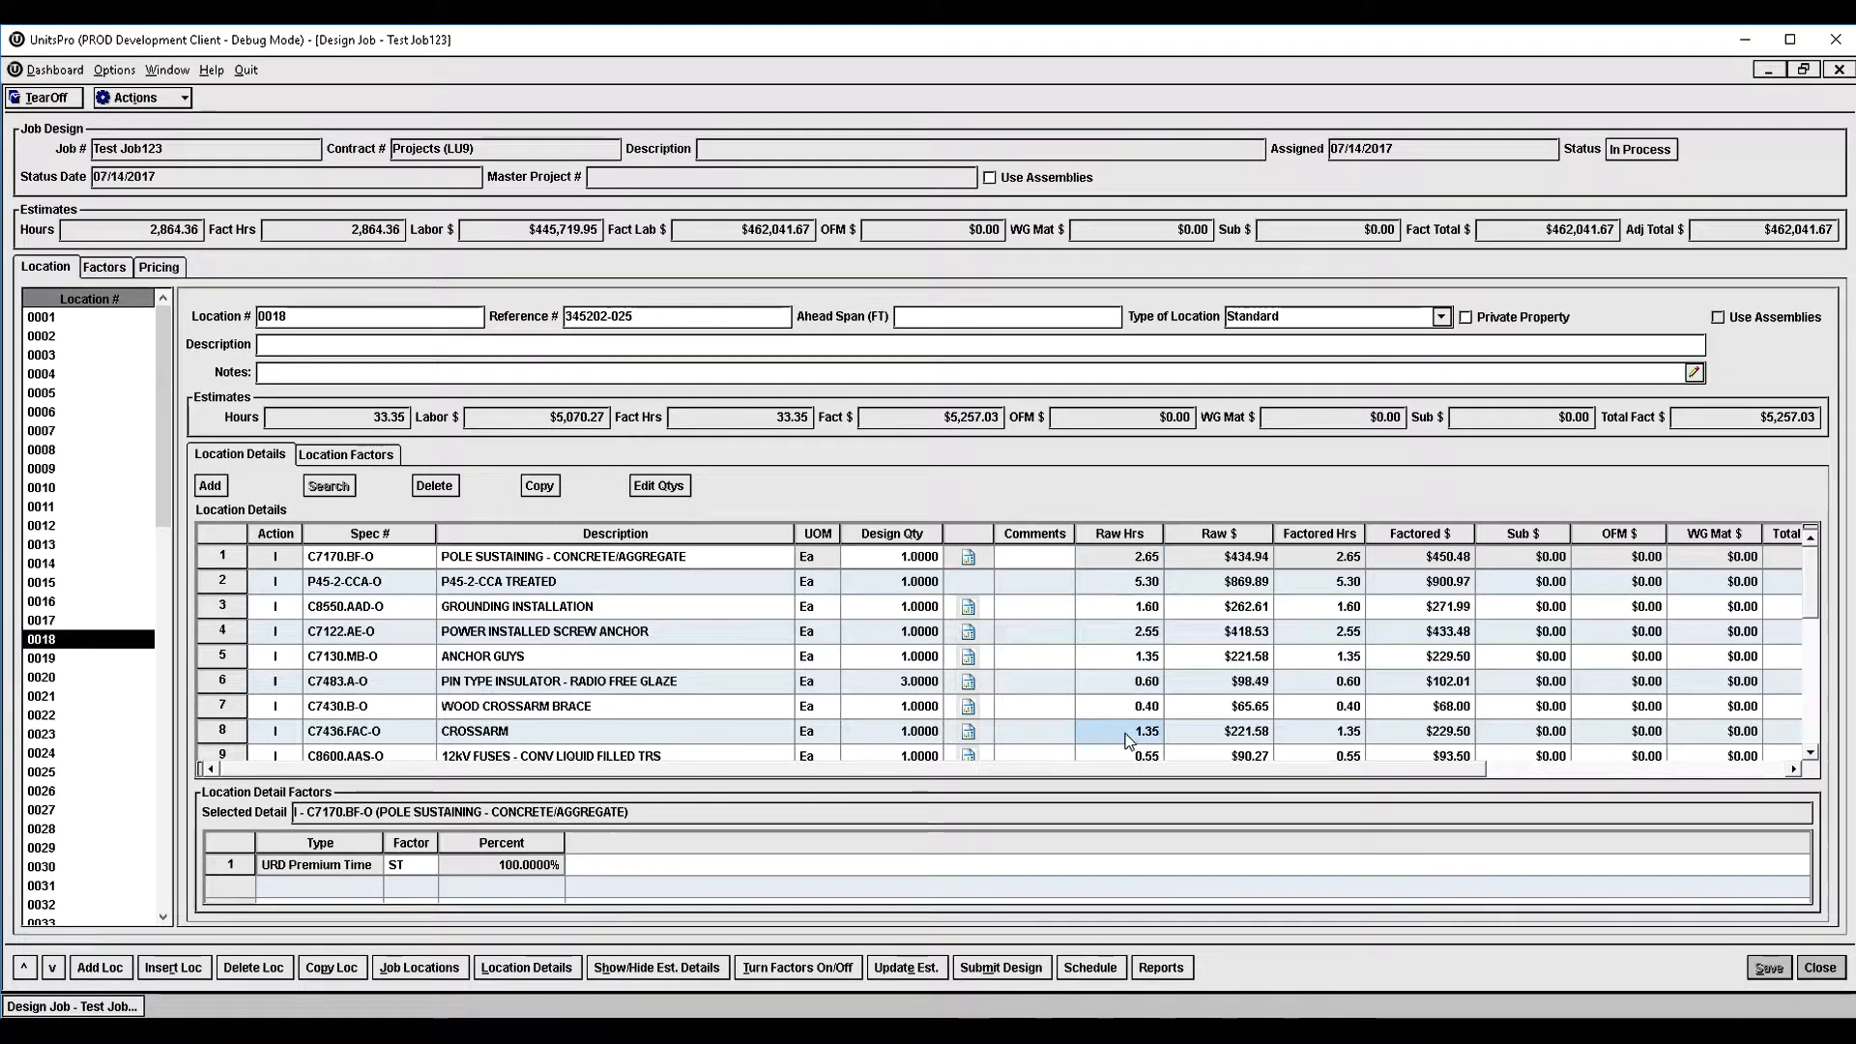
pyautogui.scroll(-4, 1129, 739)
pyautogui.scroll(4, 1129, 741)
pyautogui.scroll(-5, 1129, 741)
pyautogui.scroll(5, 1129, 739)
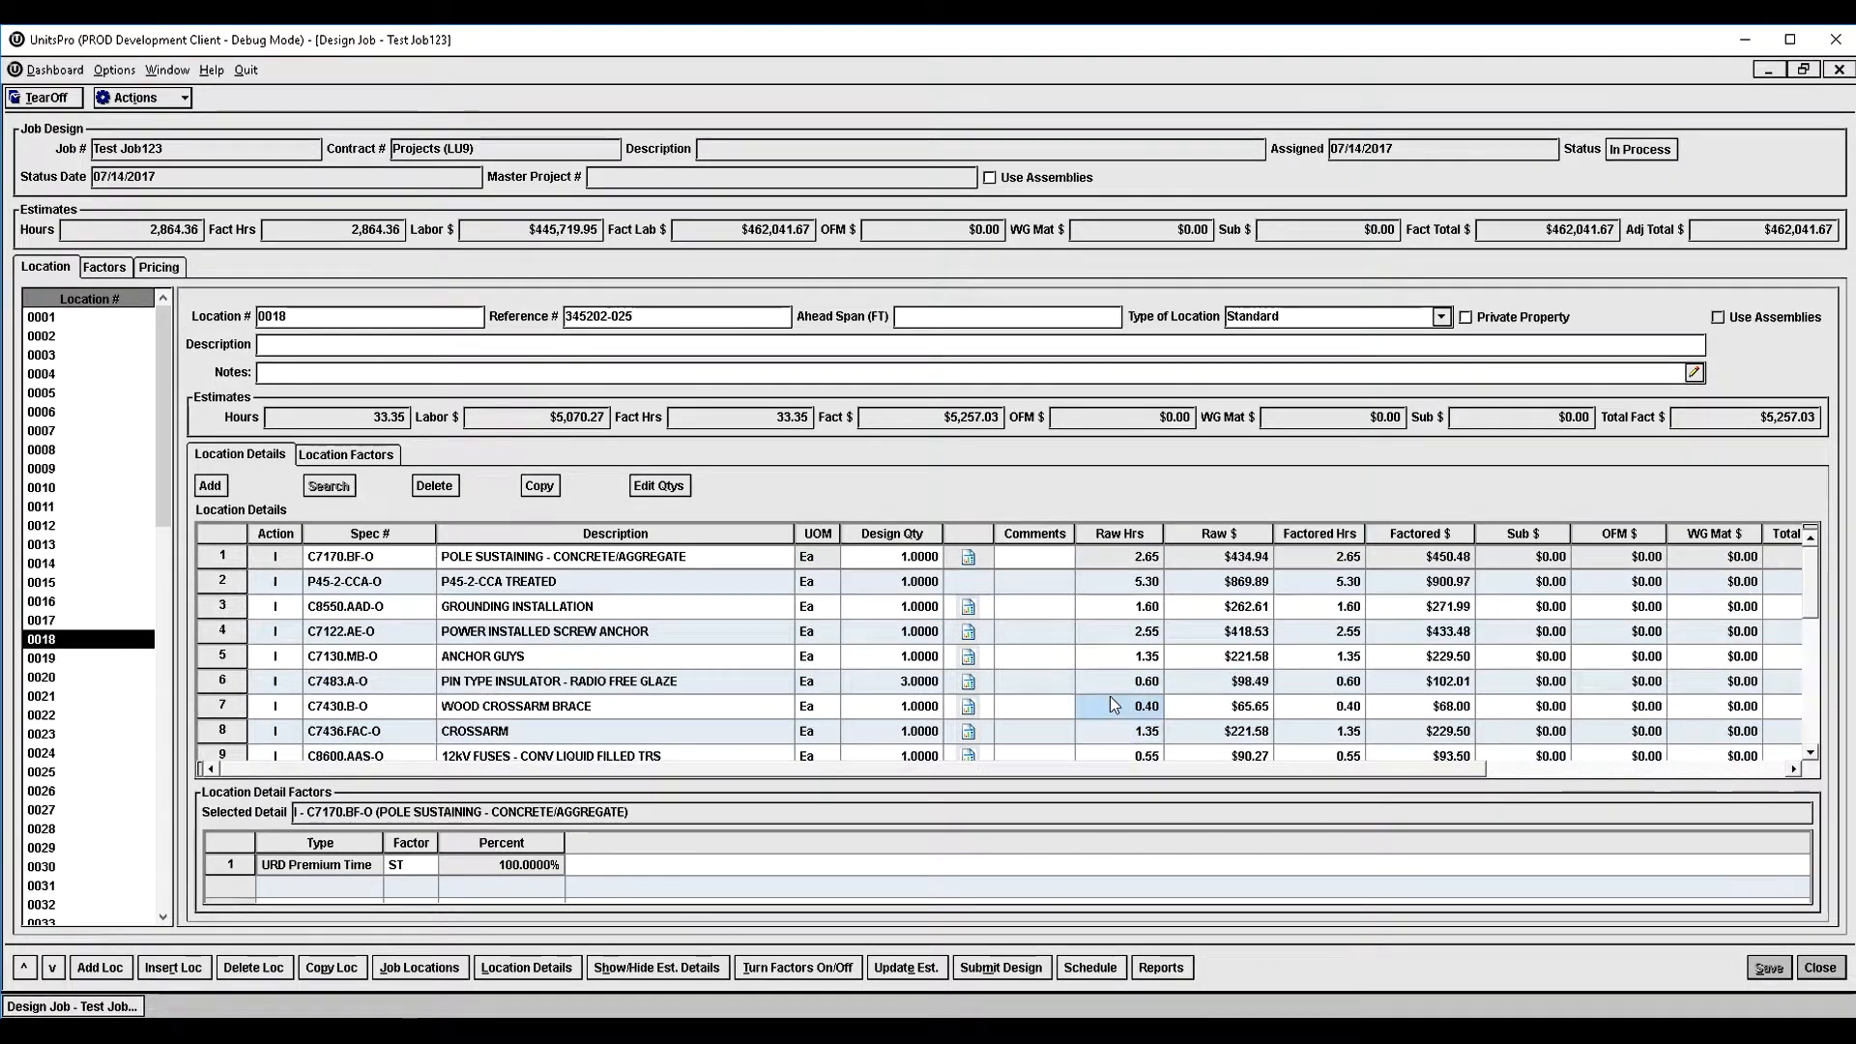
# - Set location 0018's entered-value location factor to 125% and update the job estimate
pyautogui.click(368, 454)
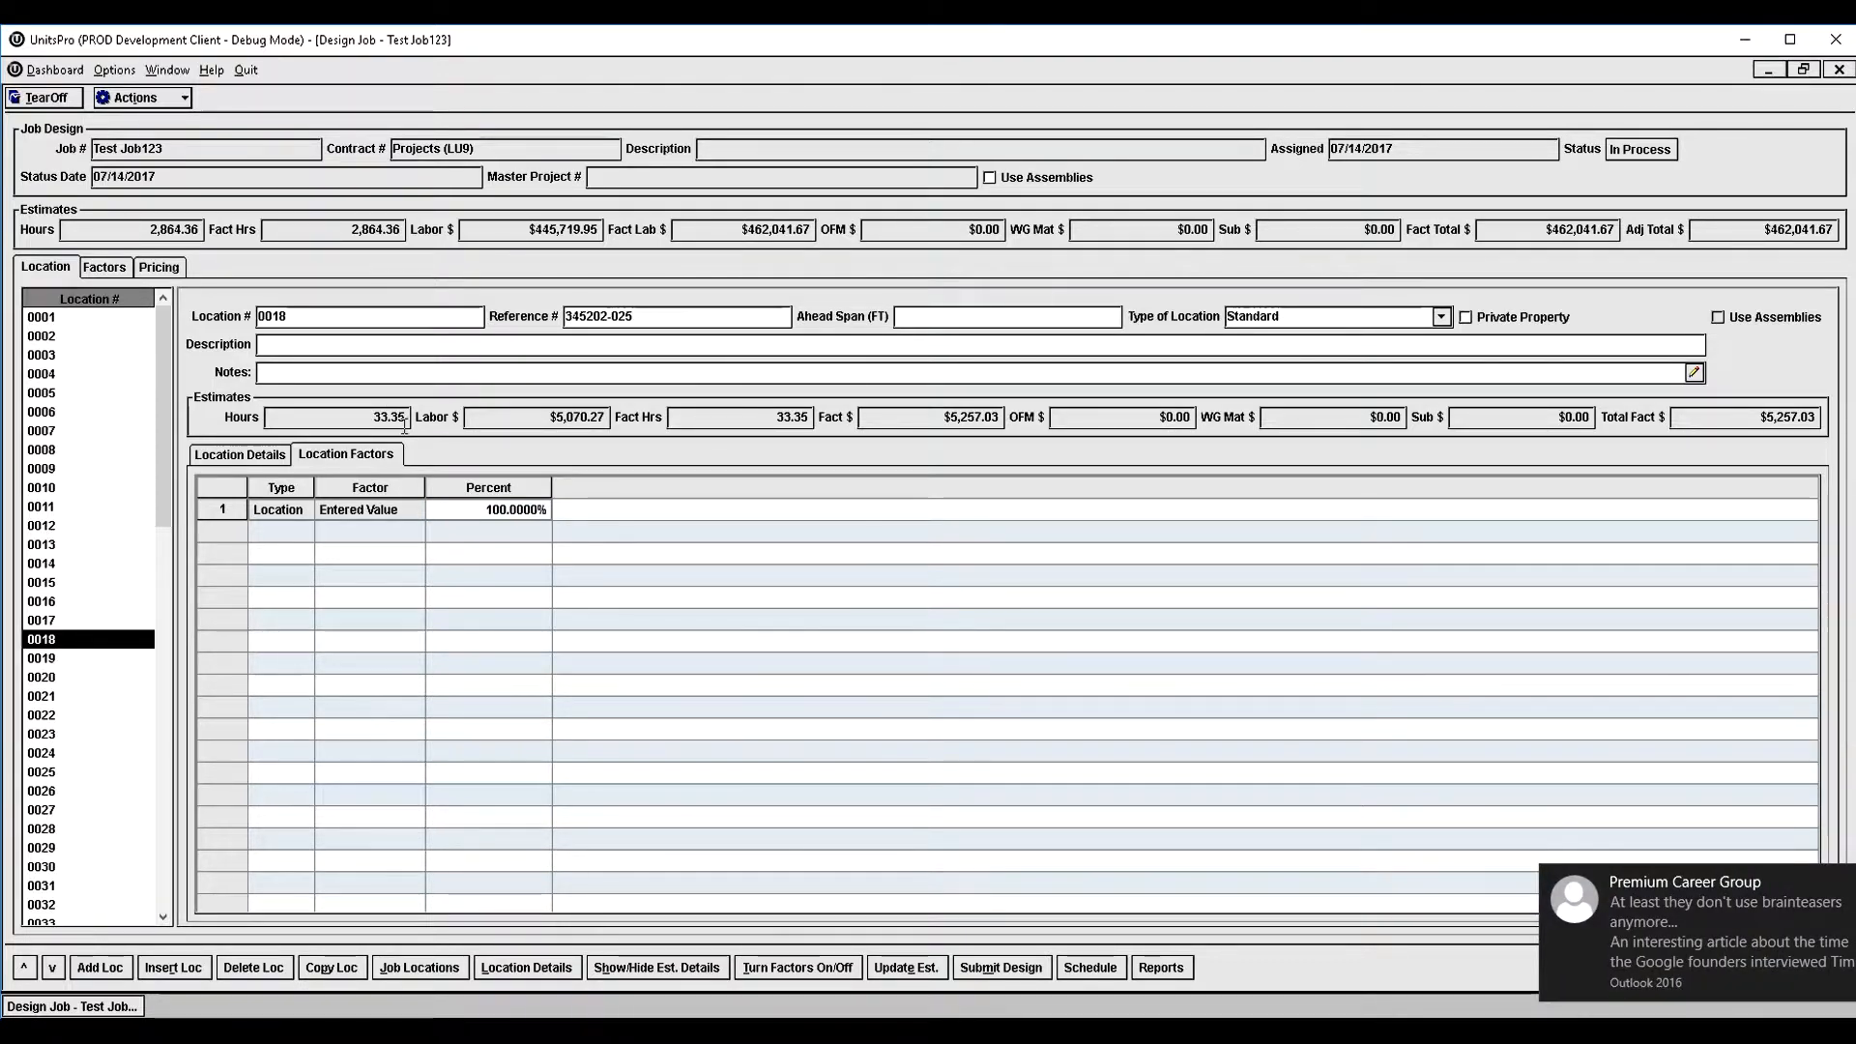
pyautogui.click(454, 509)
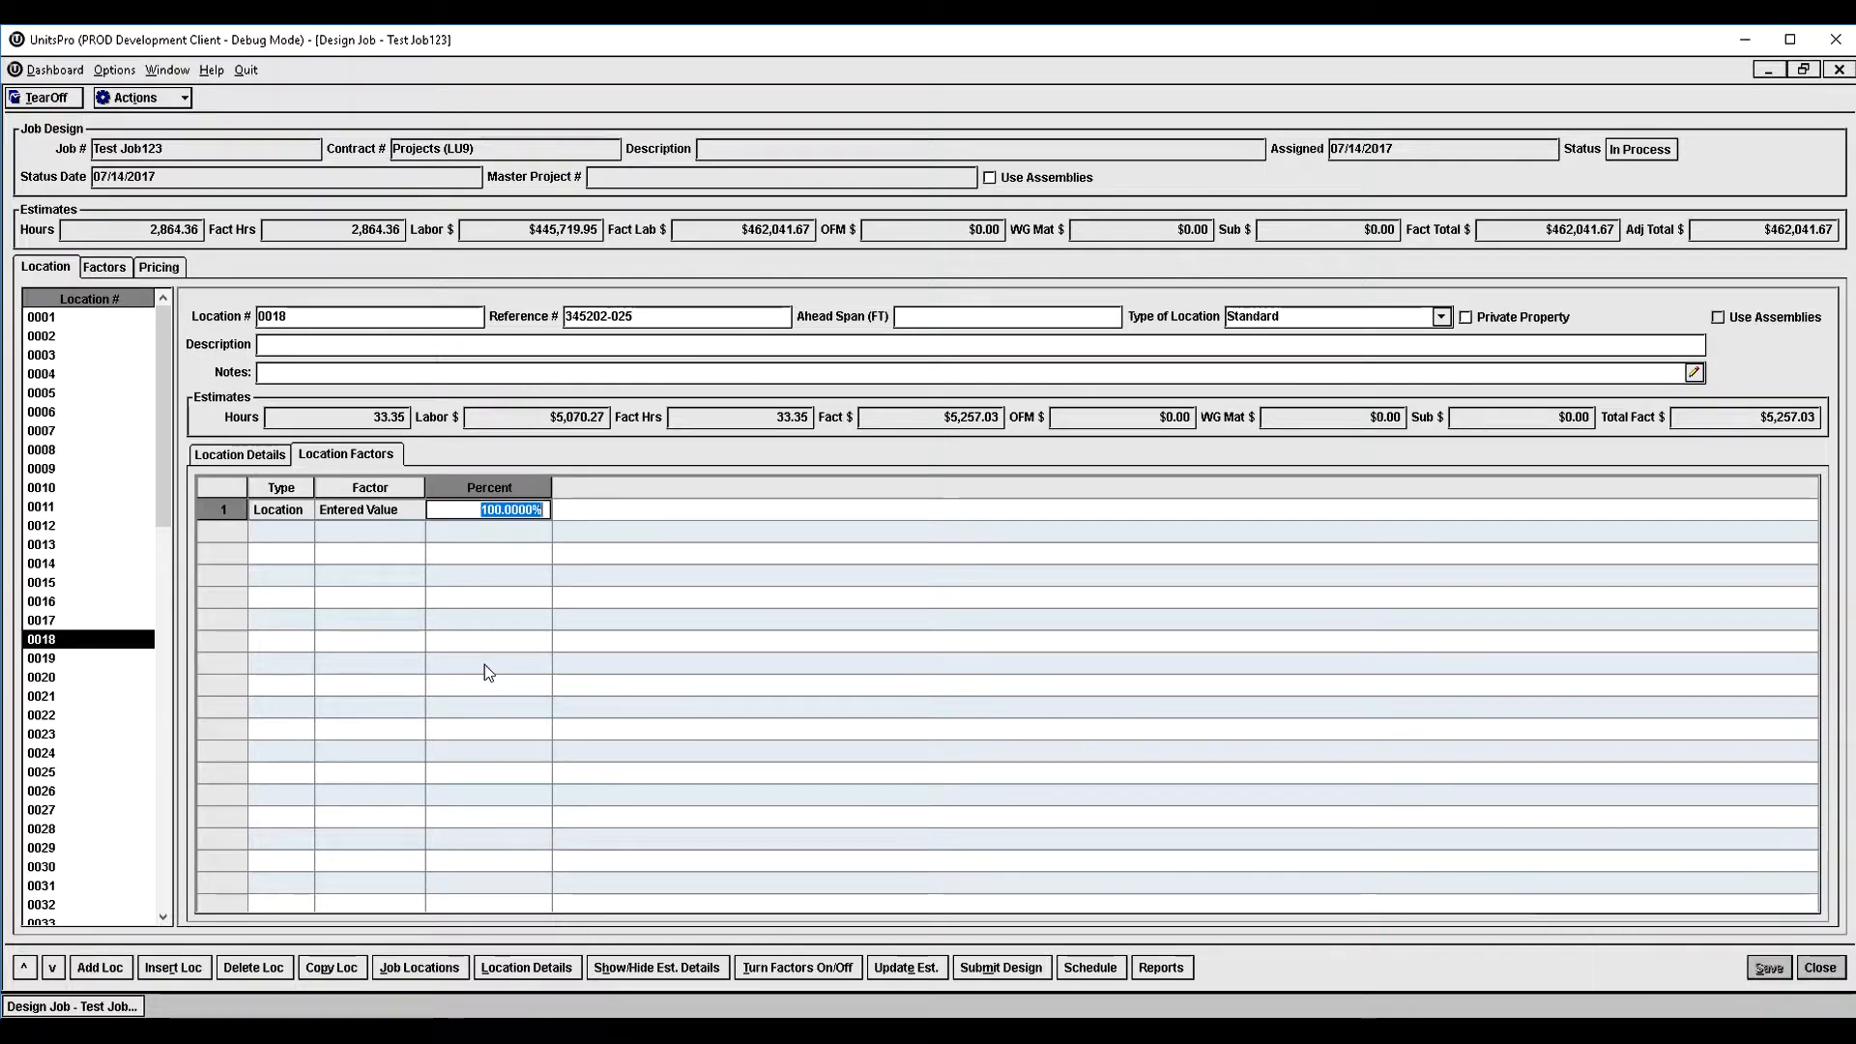
pyautogui.write('1.25')
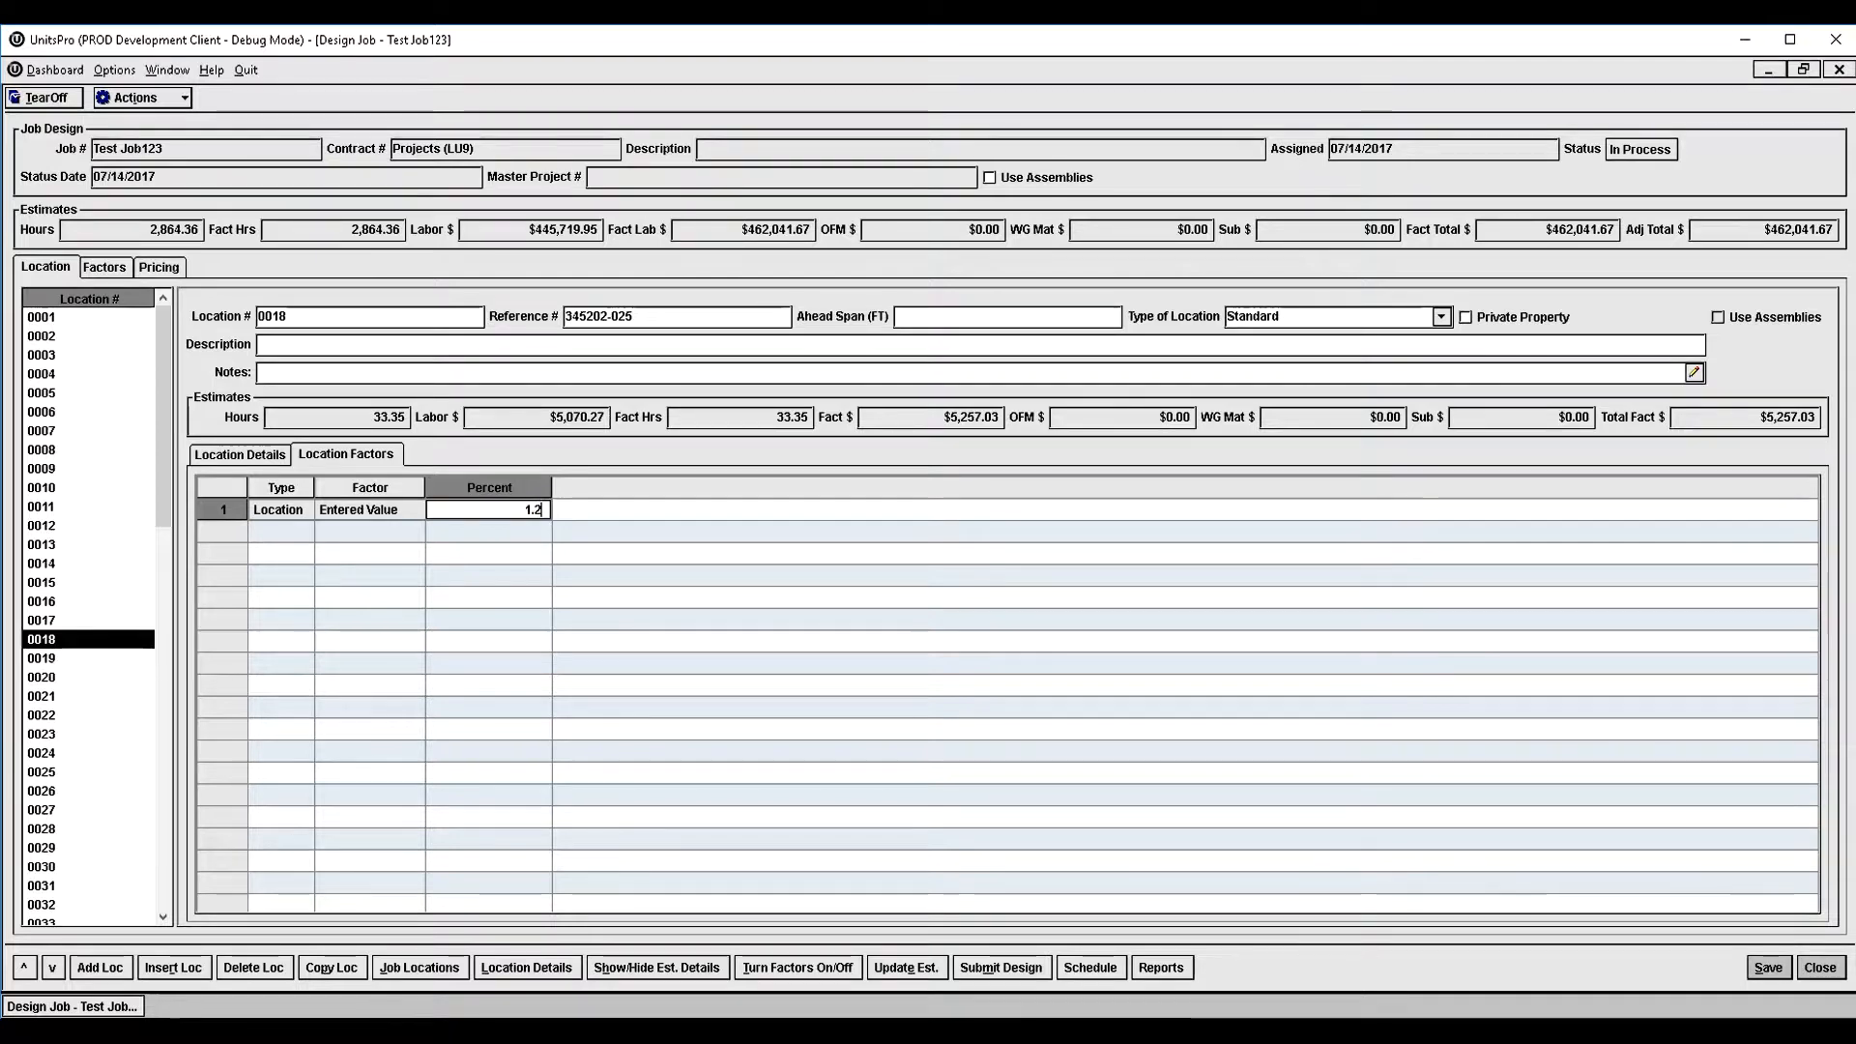
pyautogui.press('Return')
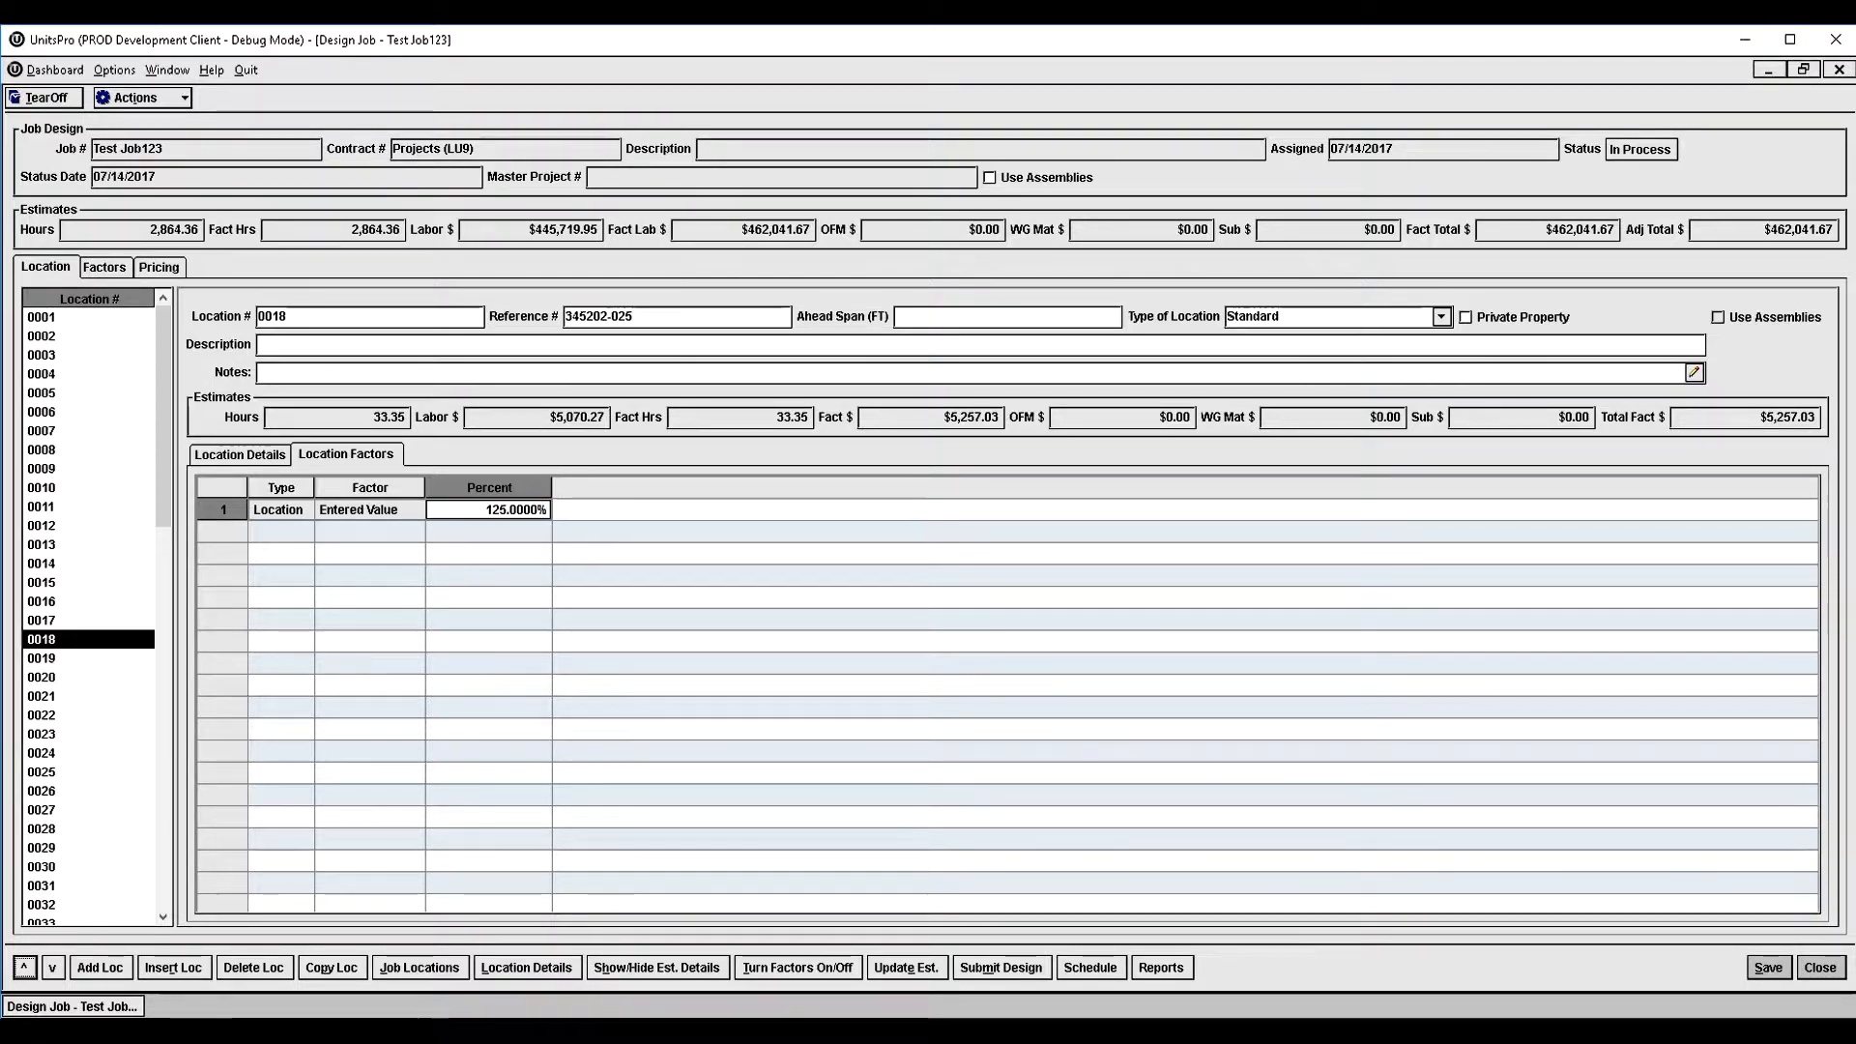
pyautogui.click(912, 970)
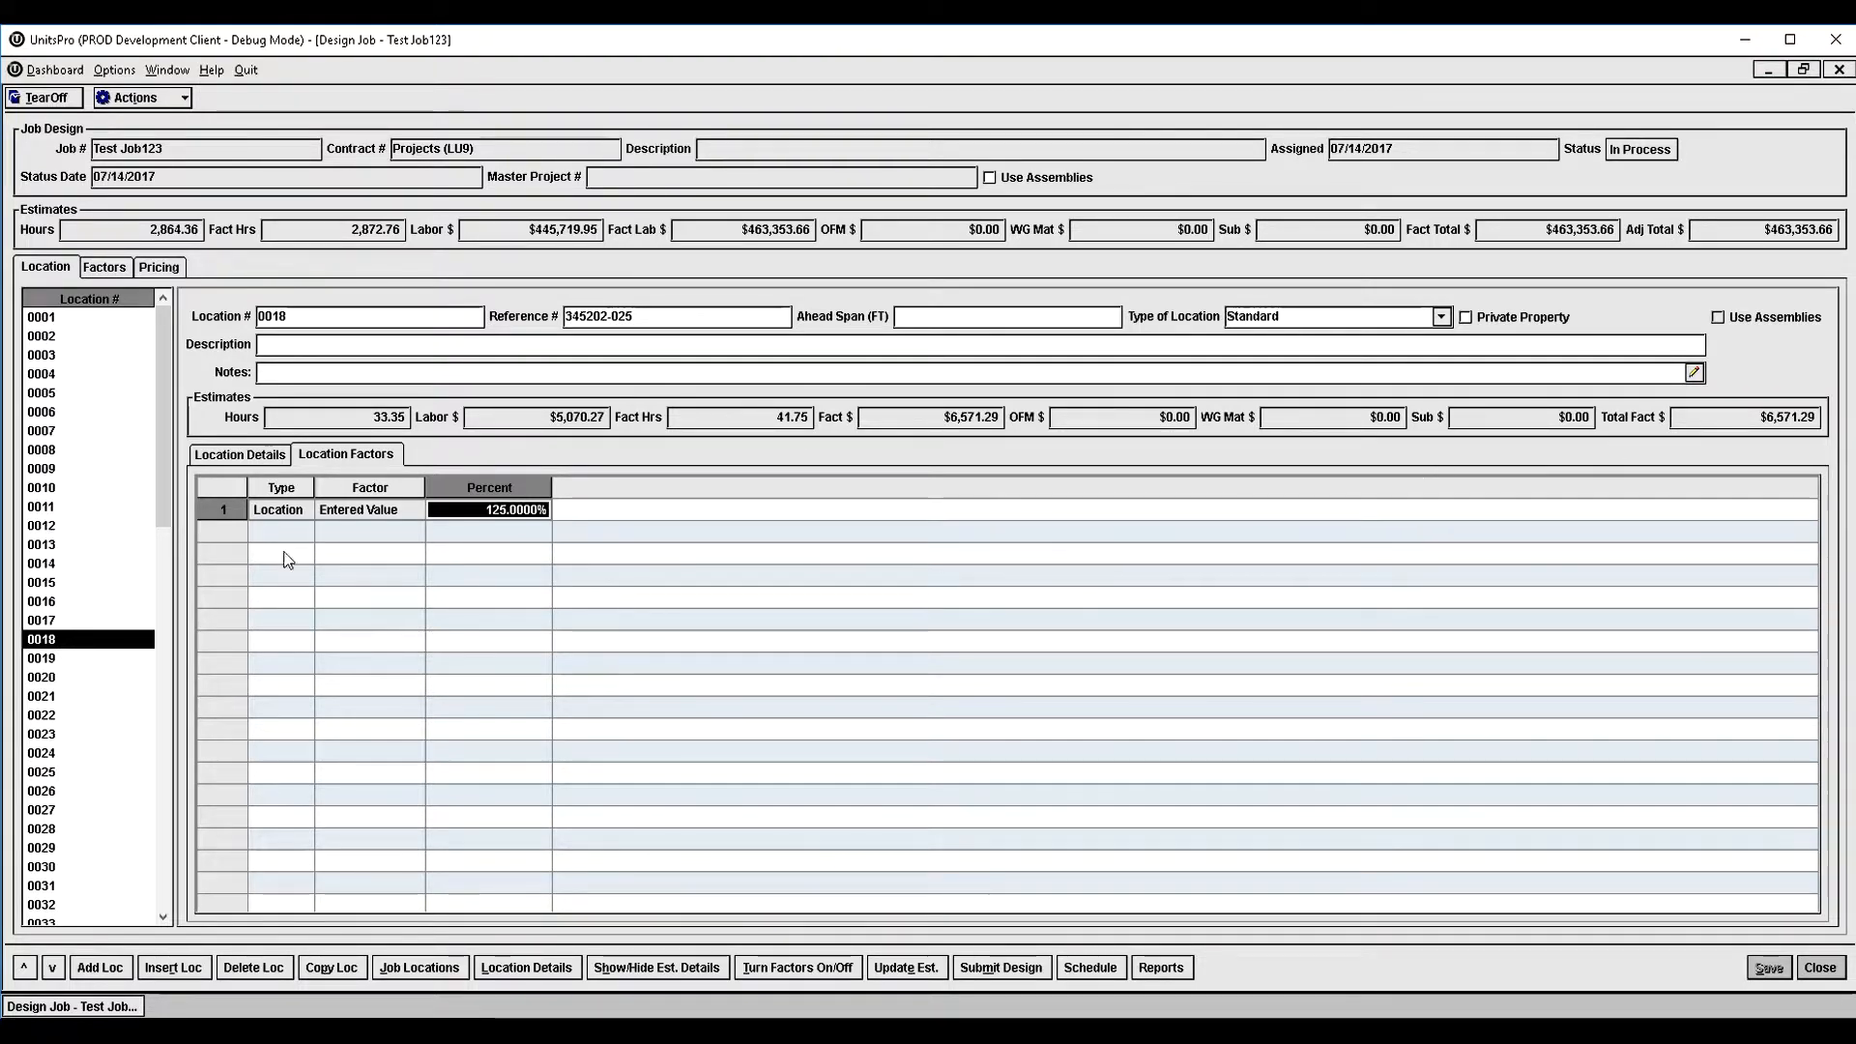
# - Set the job's Global entered-value factor to 110%
pyautogui.click(107, 268)
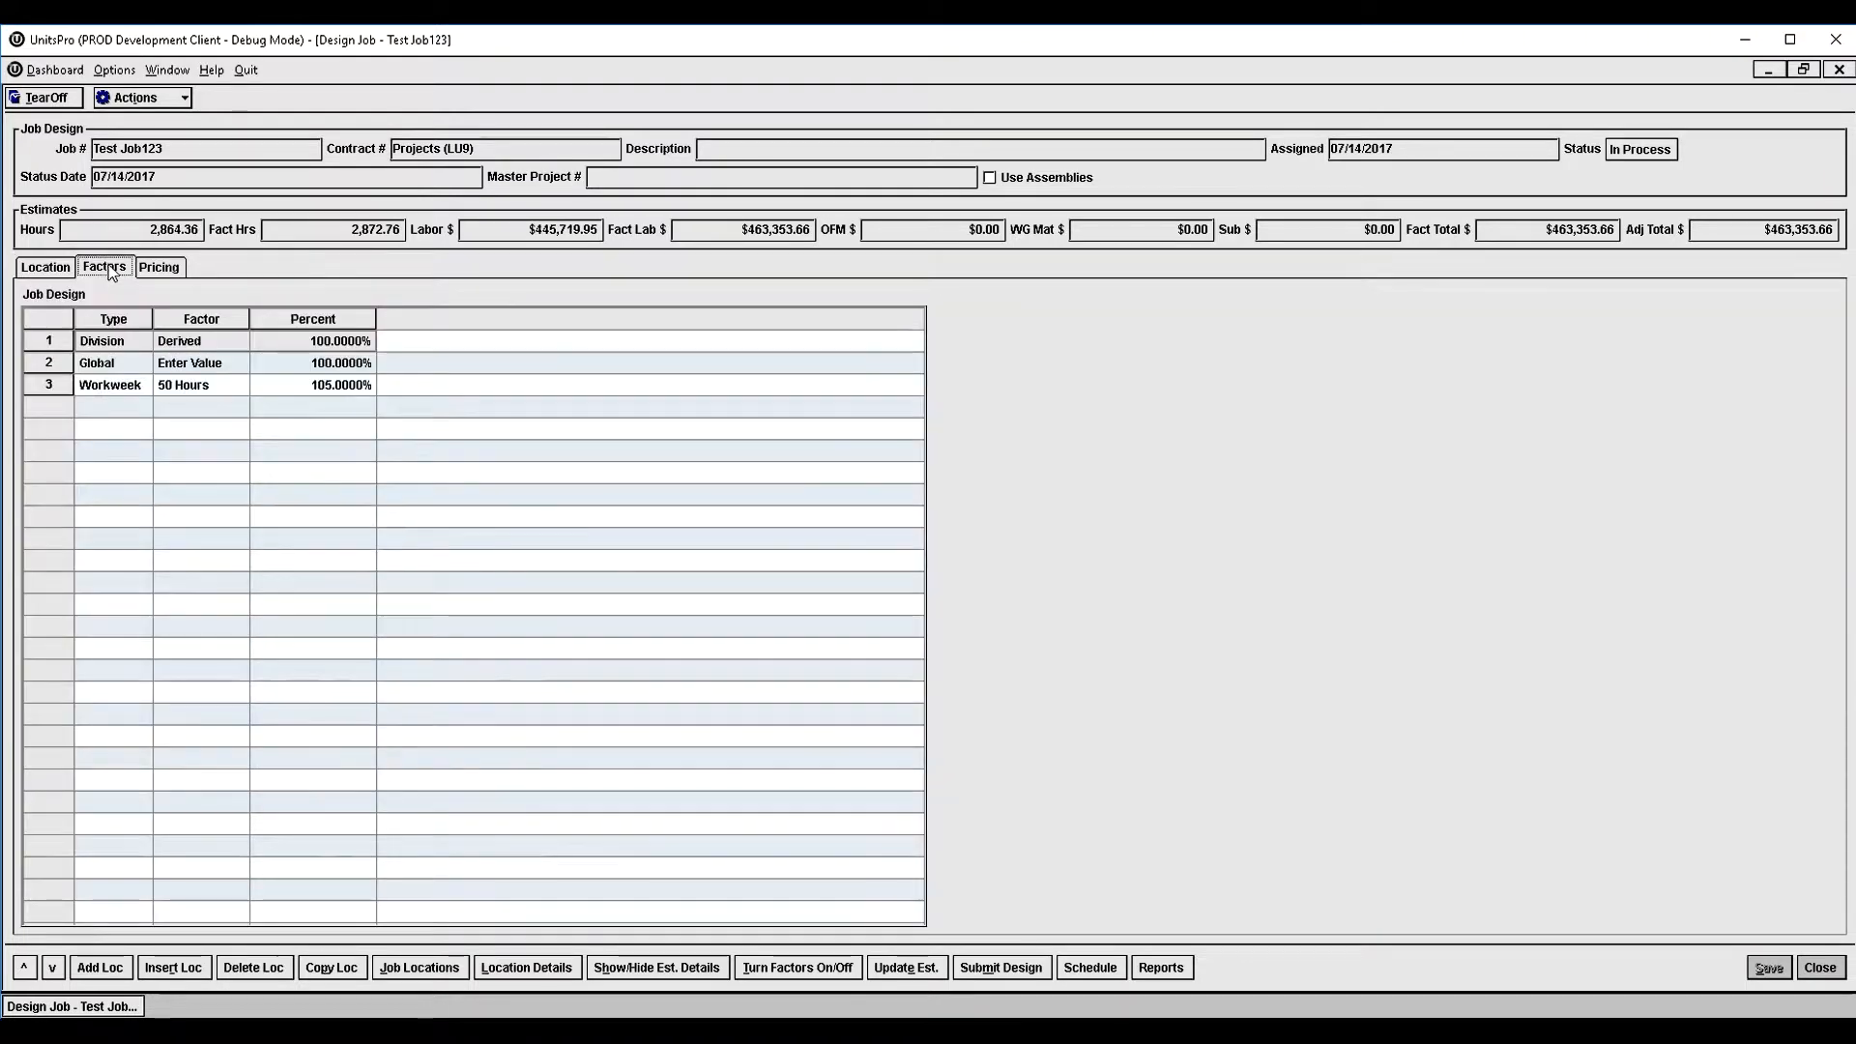
pyautogui.click(293, 437)
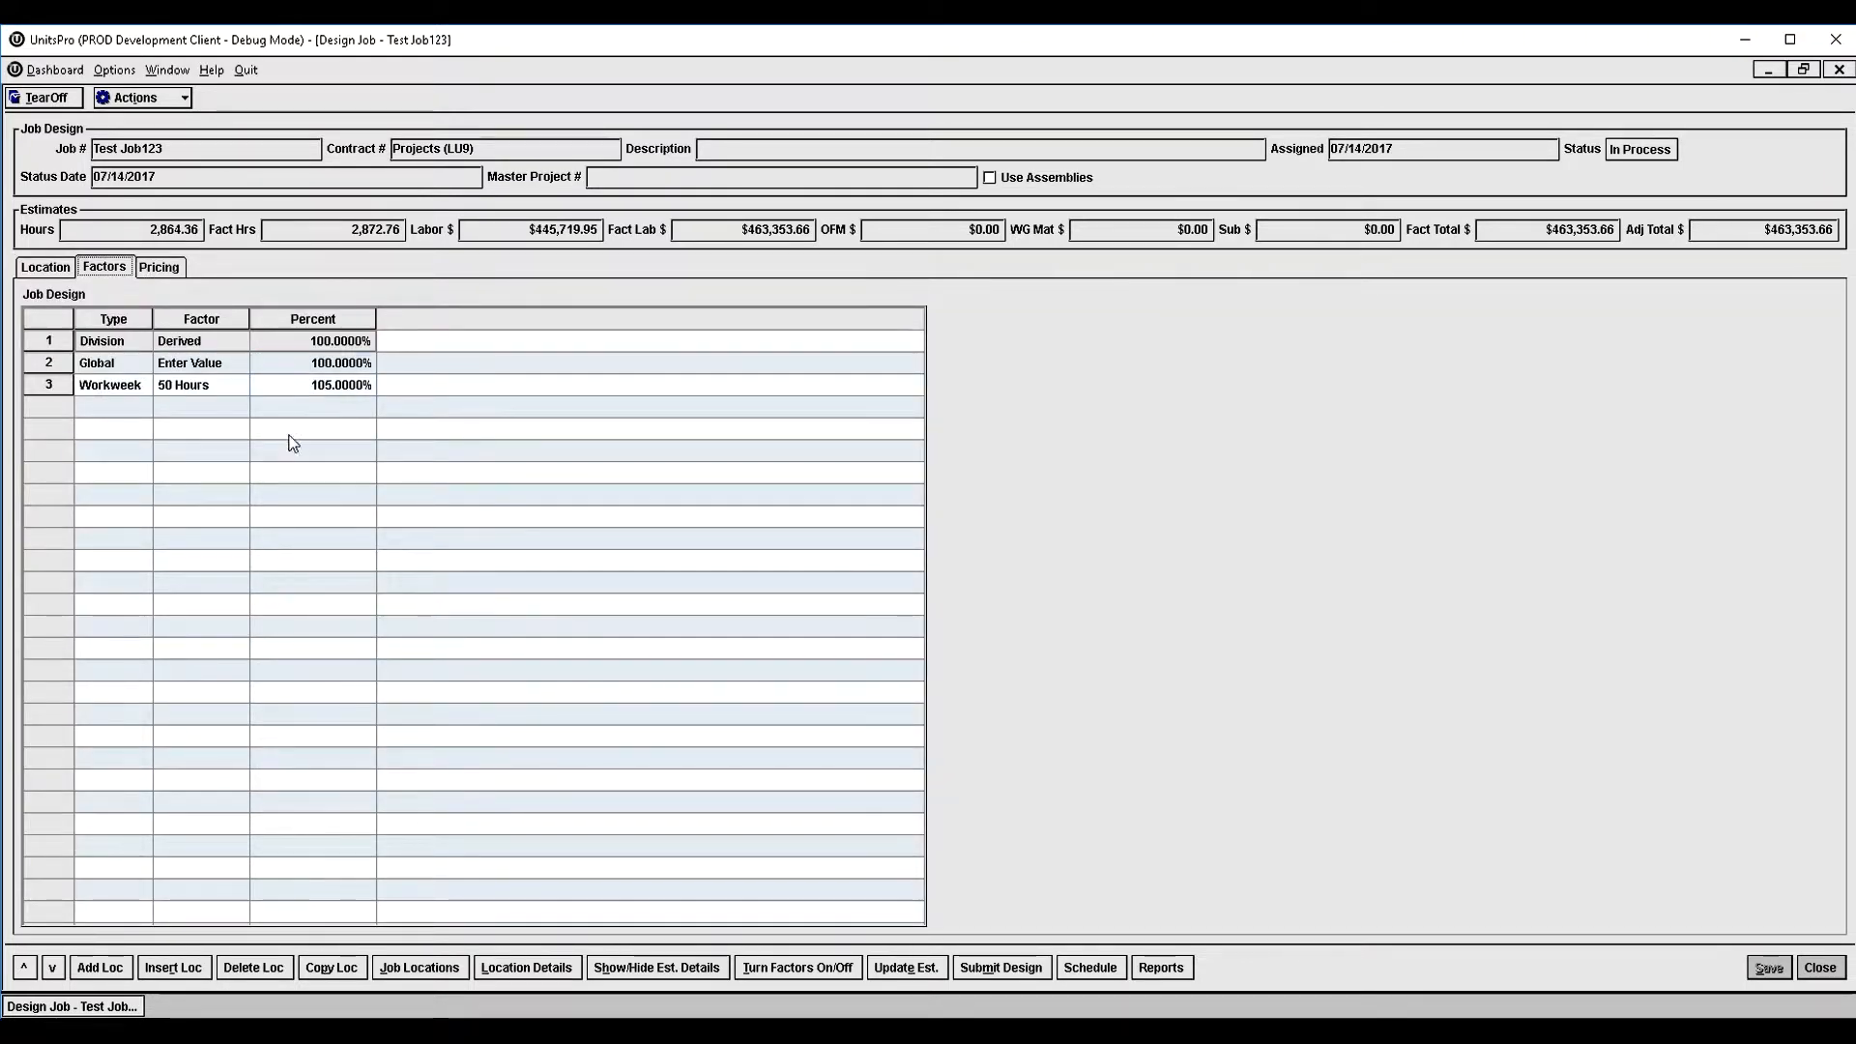
pyautogui.click(233, 390)
pyautogui.click(290, 363)
pyautogui.click(289, 343)
pyautogui.doubleClick(289, 364)
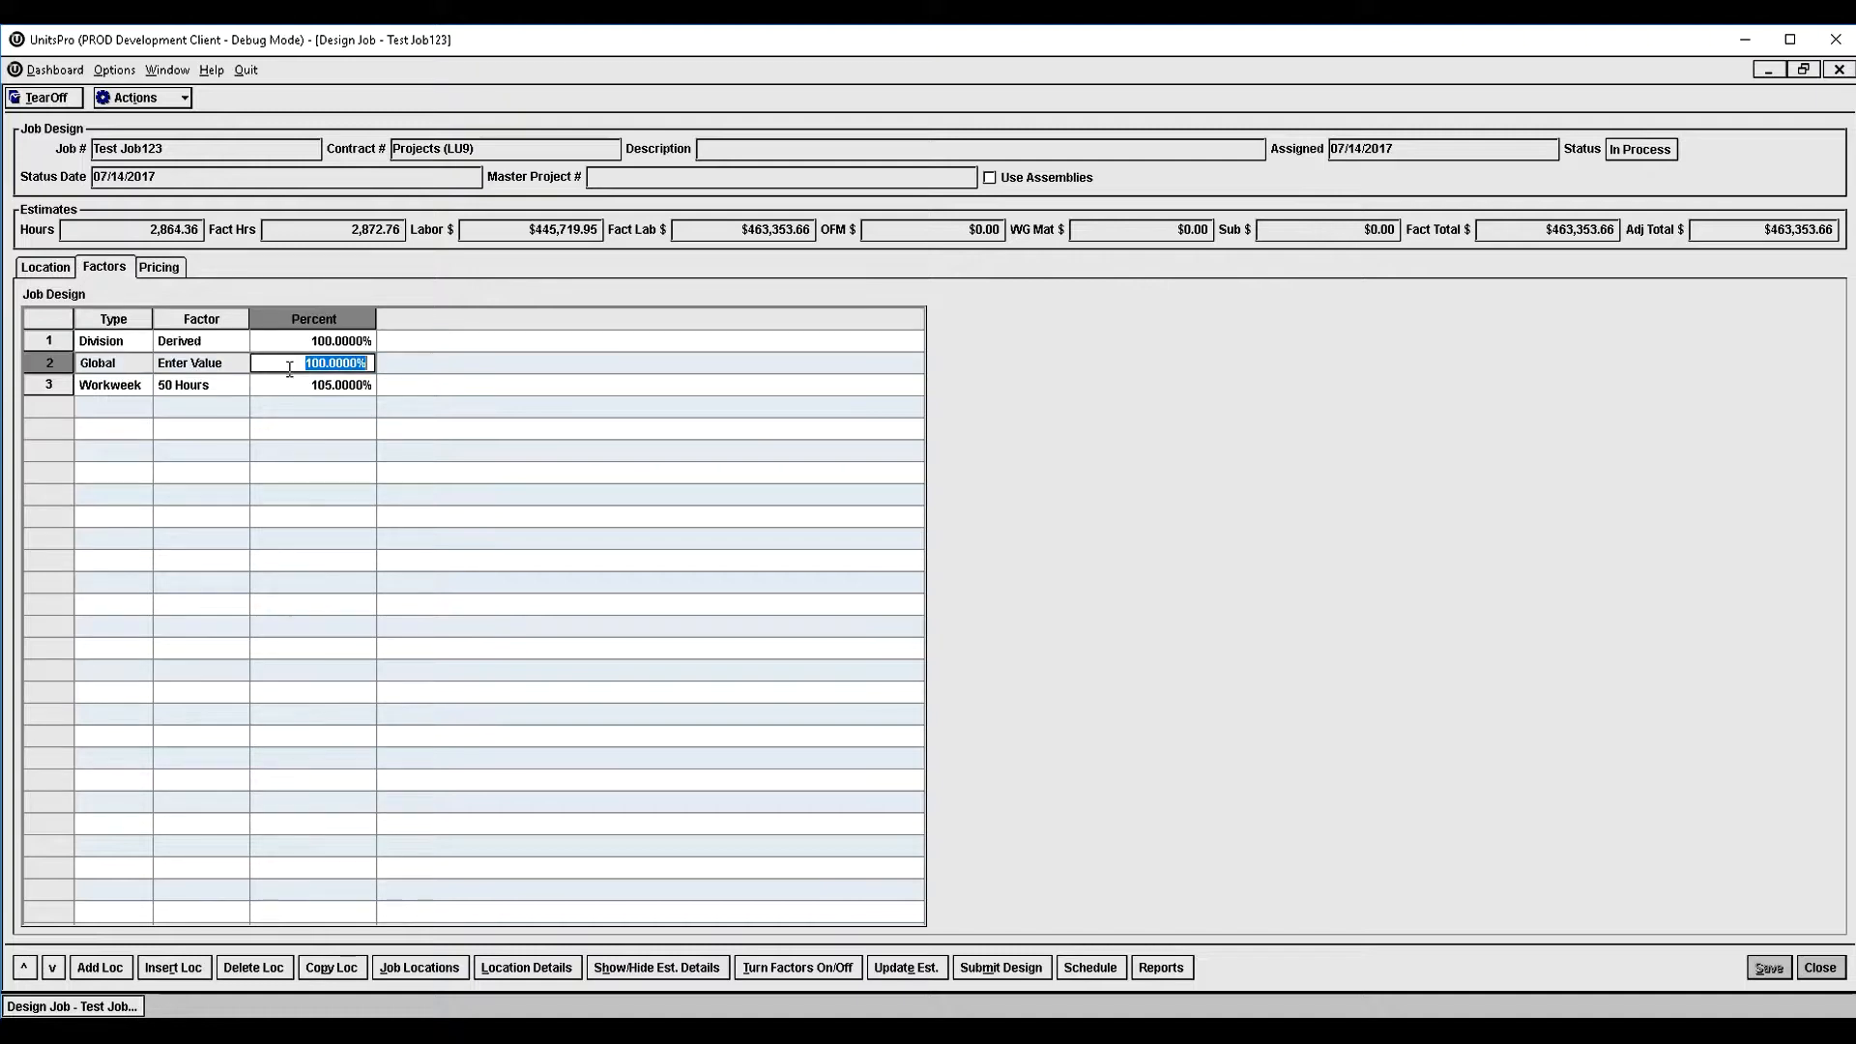
pyautogui.write('1')
pyautogui.write('.1')
pyautogui.press('Return')
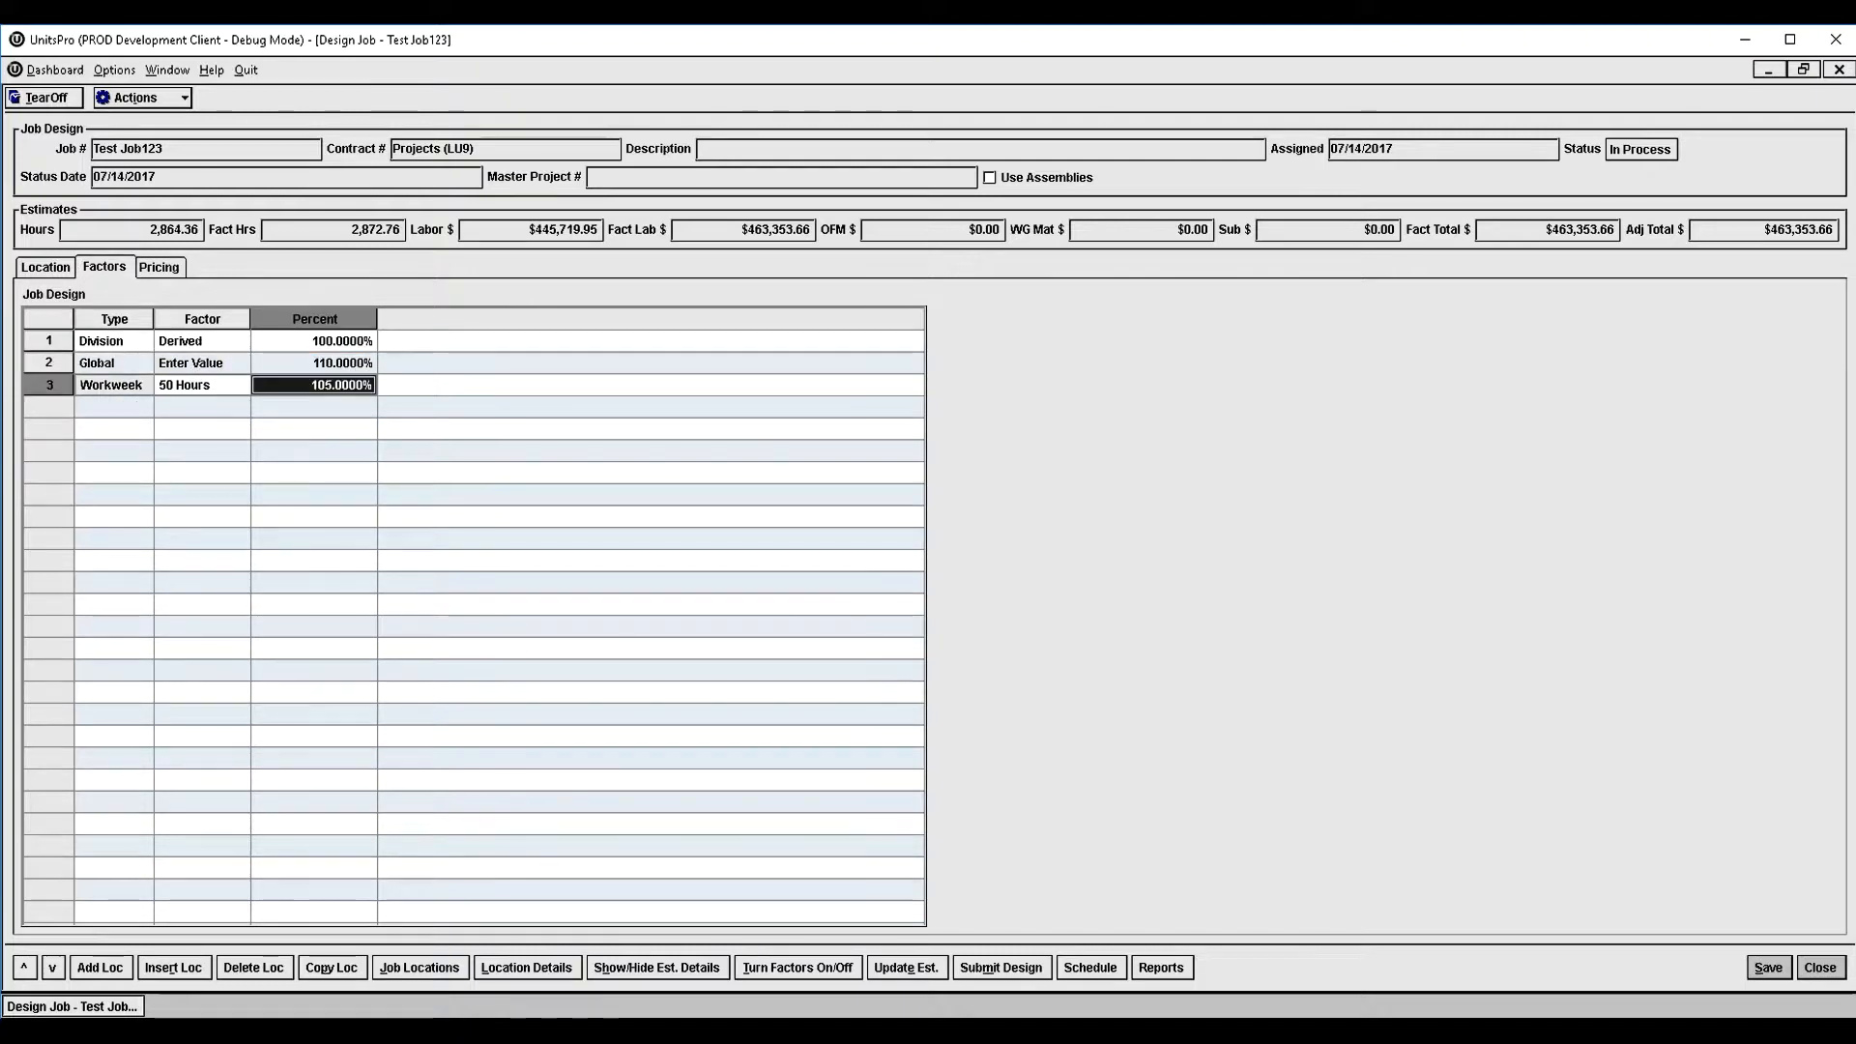
# - Change the job's Workweek factor to 40 Hours and update the job estimate
pyautogui.click(221, 397)
pyautogui.click(222, 386)
pyautogui.click(222, 386)
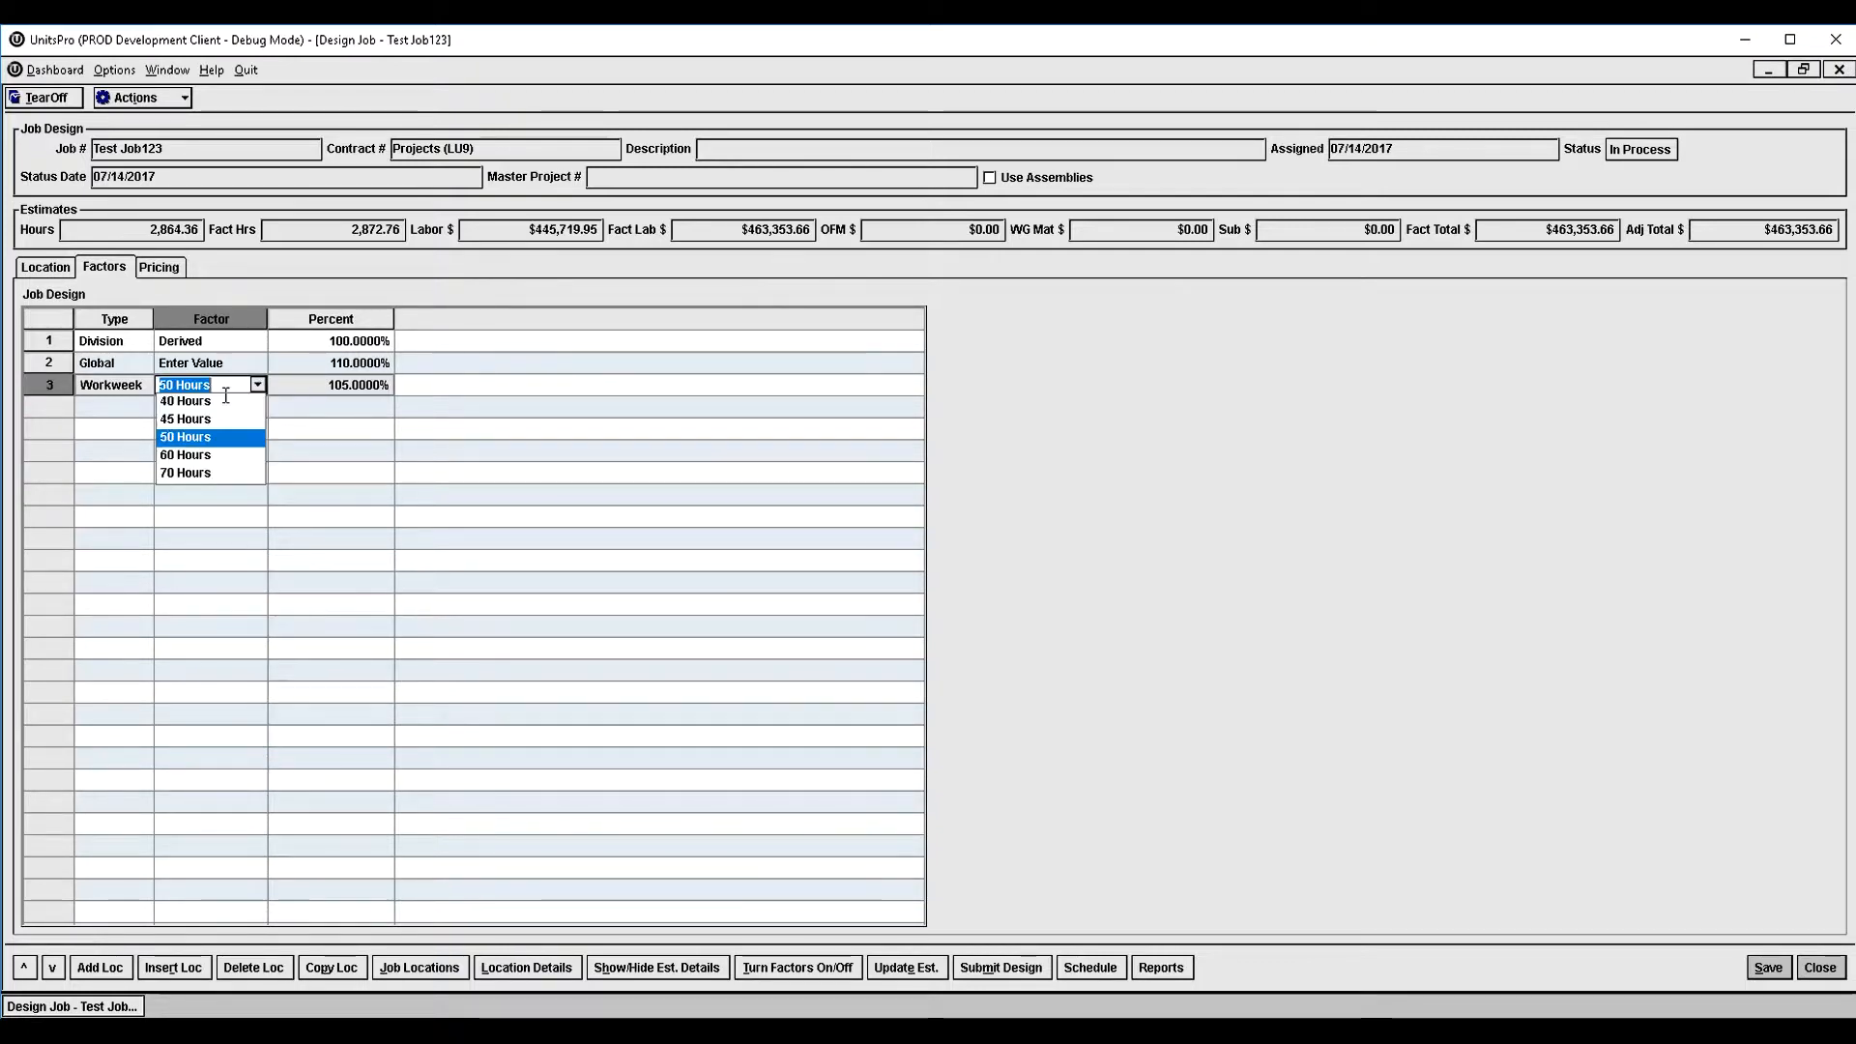
pyautogui.click(217, 402)
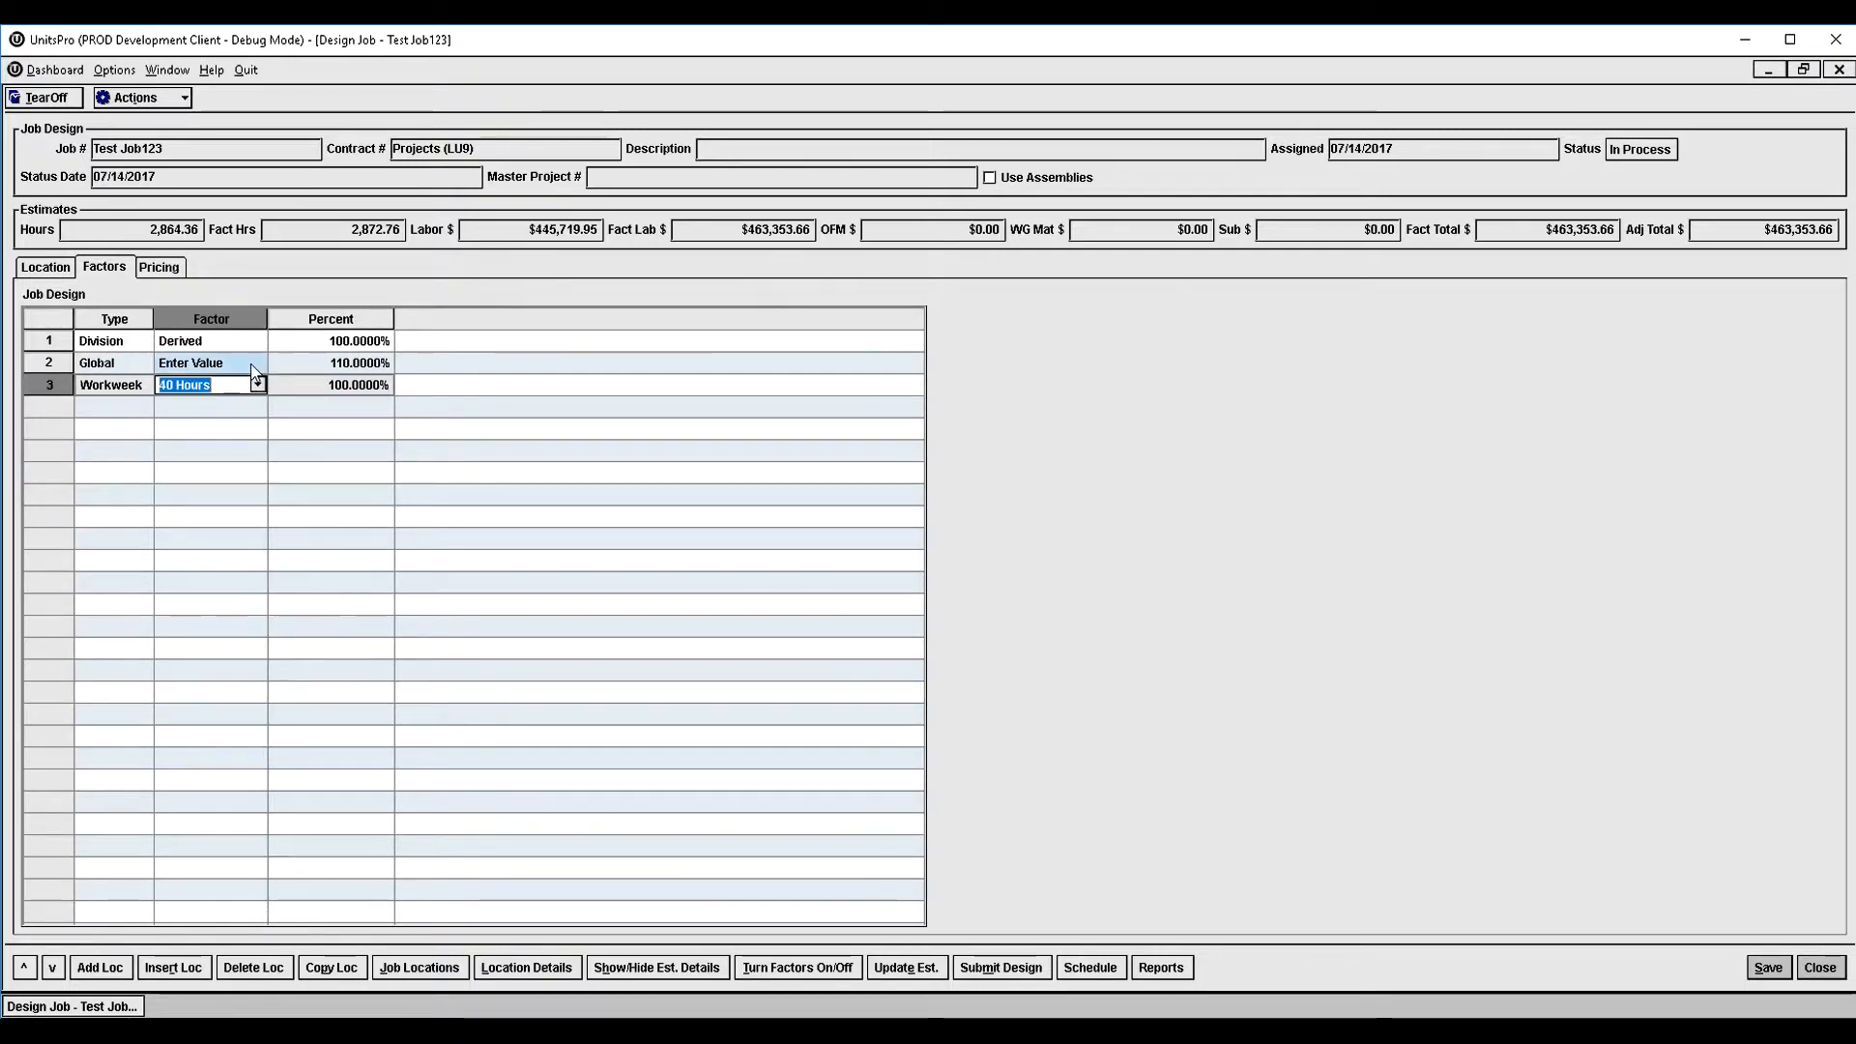
pyautogui.click(45, 270)
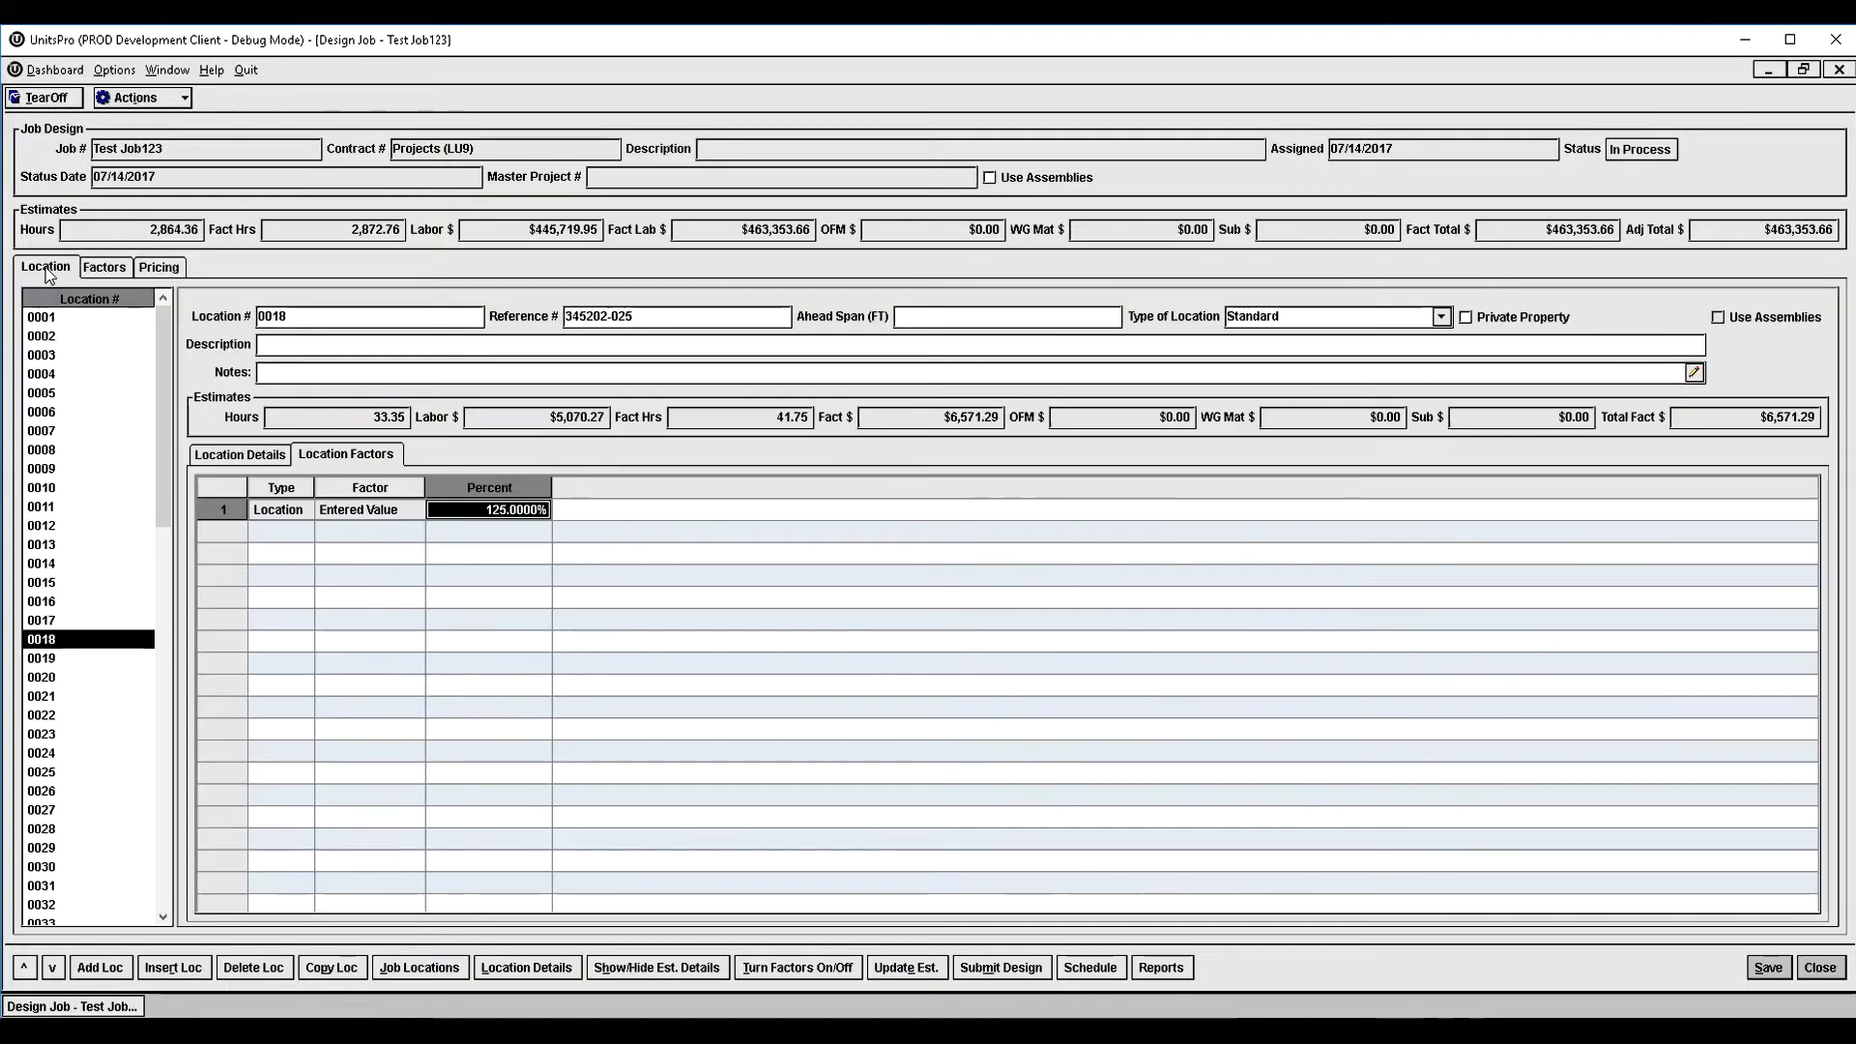
pyautogui.click(903, 975)
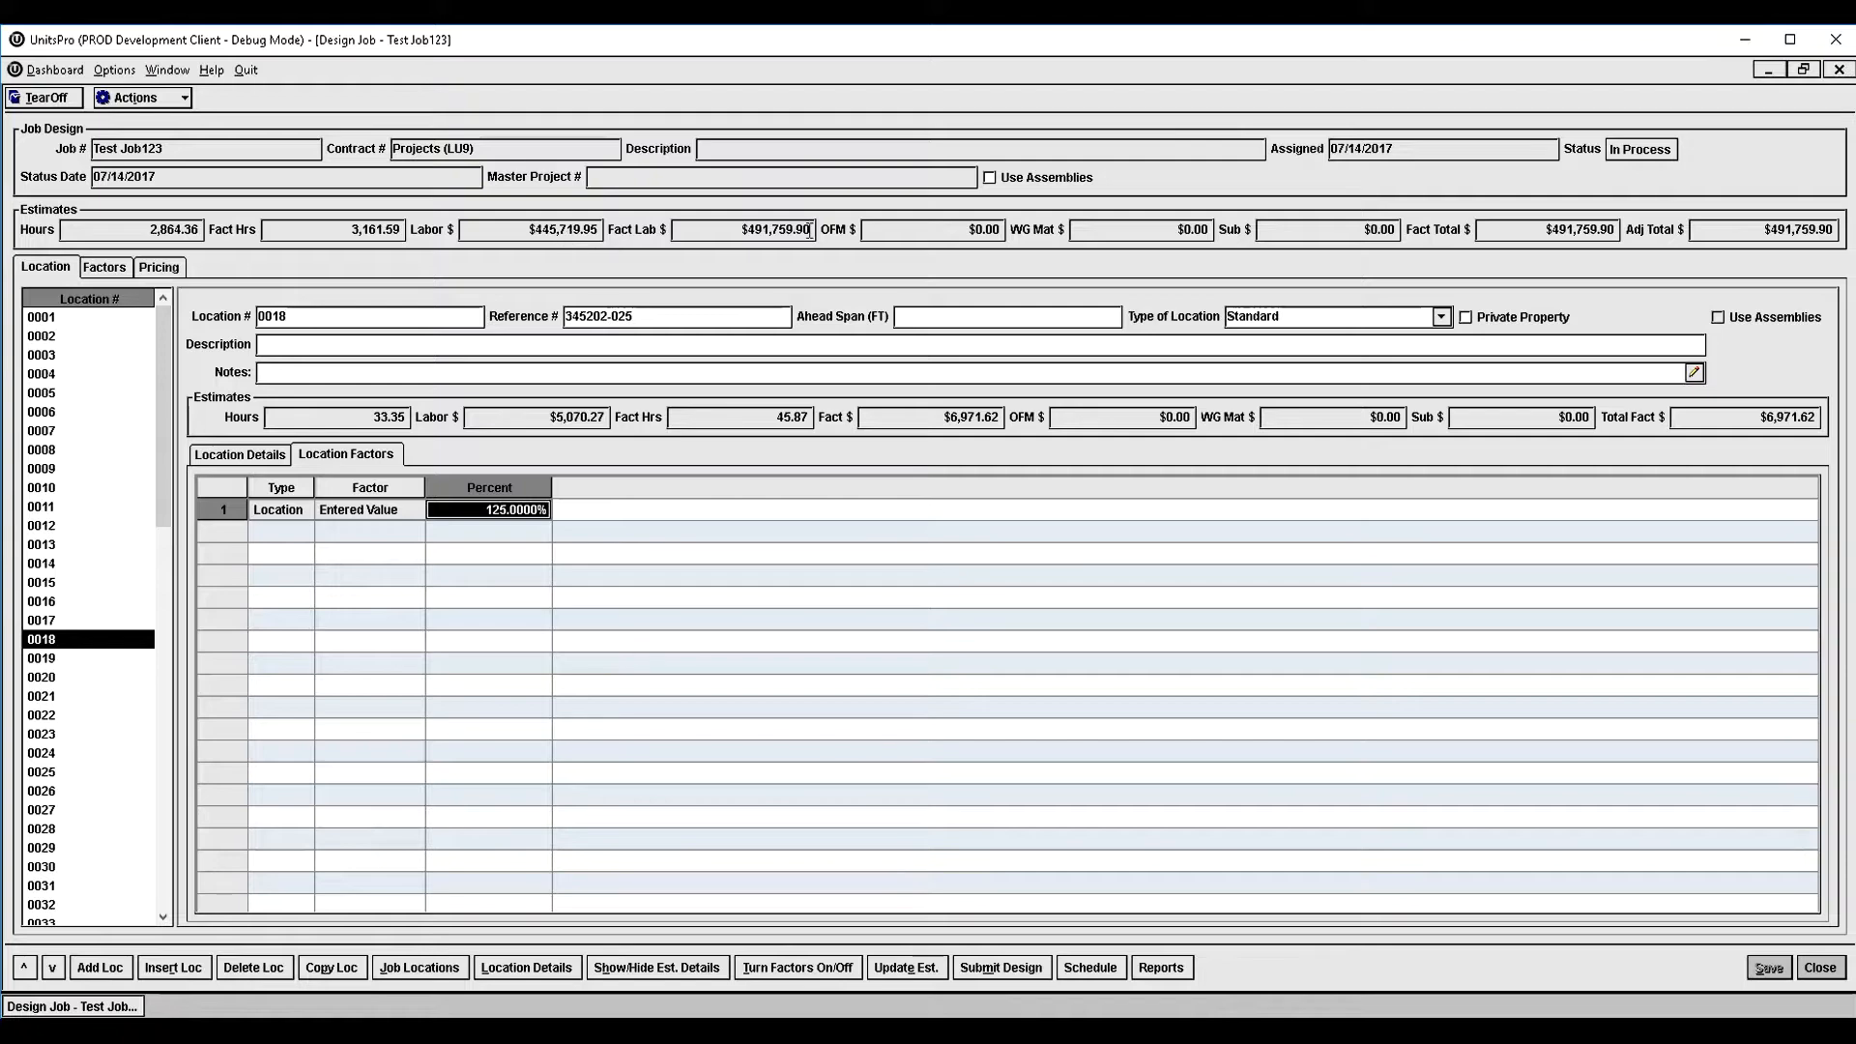
# - Set the adjusted labor price of billable unit O-01.01, POLE - INSTALL < 55', to $1,000 and lock the prices of all billable units
pyautogui.click(162, 267)
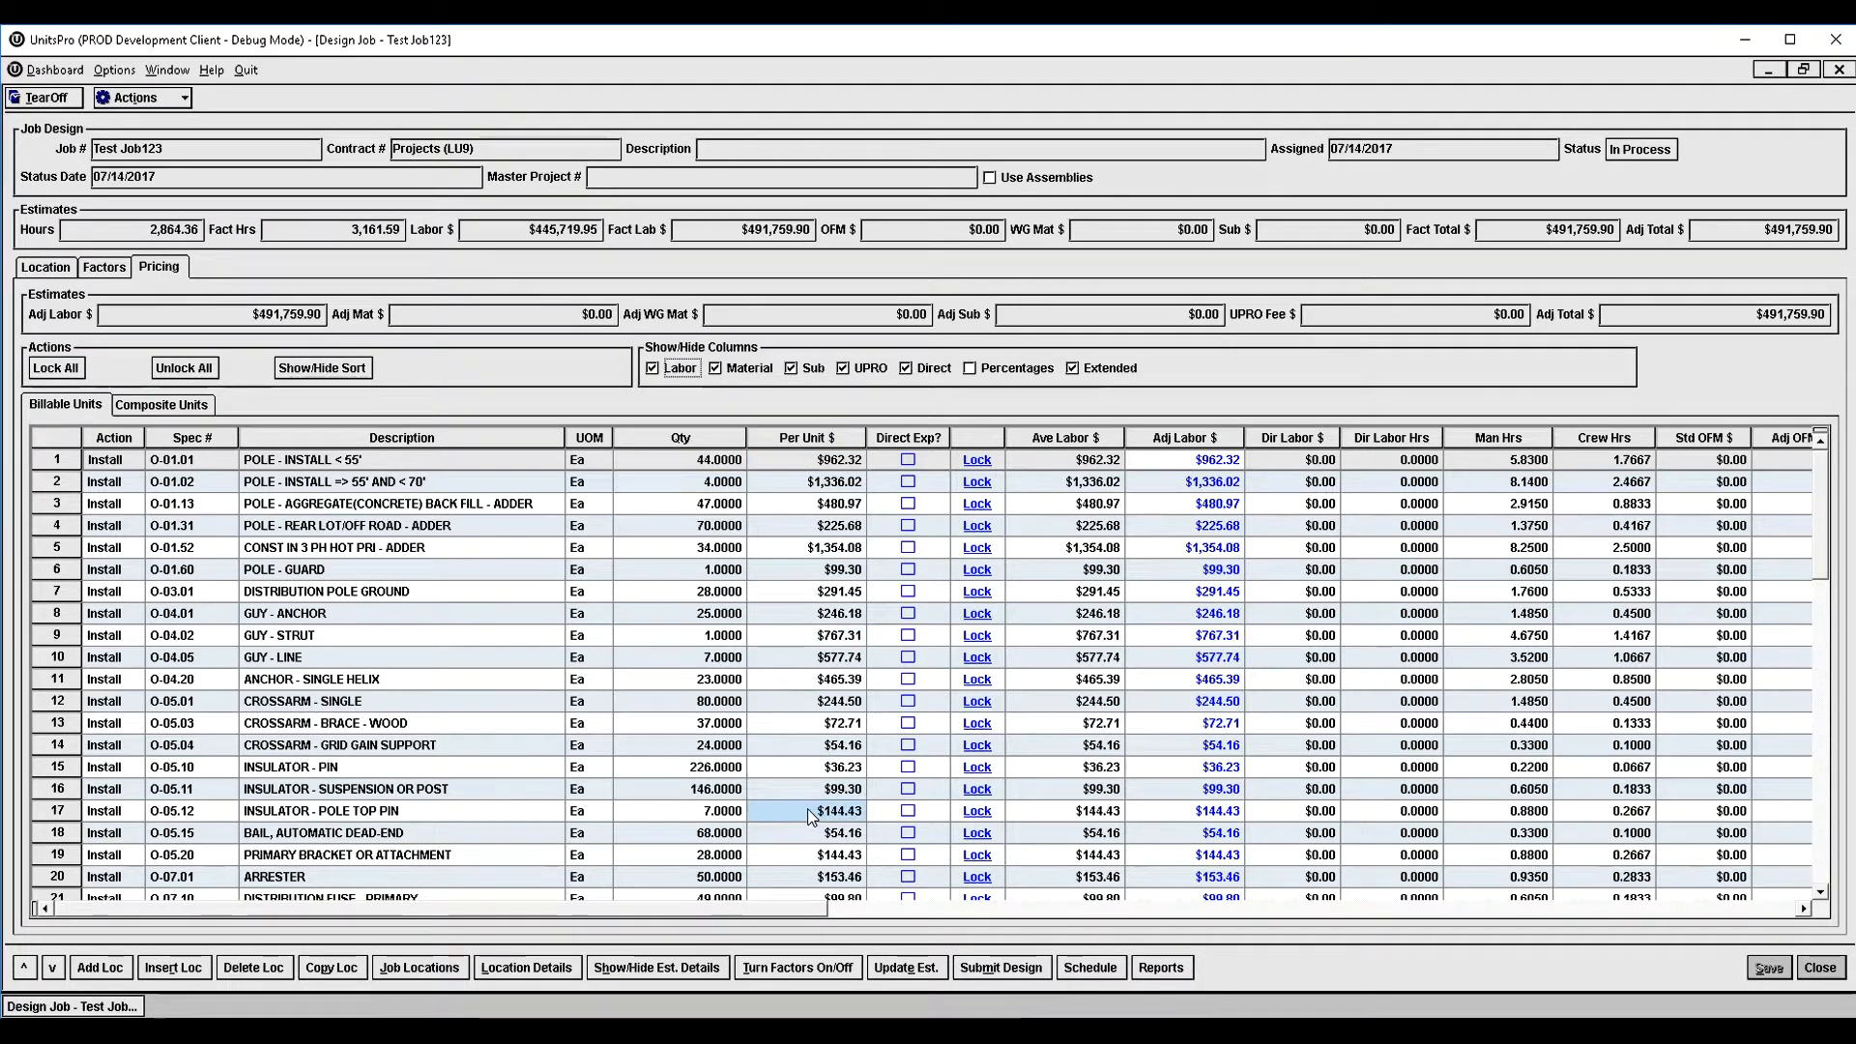
pyautogui.scroll(-3, 810, 815)
pyautogui.scroll(3, 826, 754)
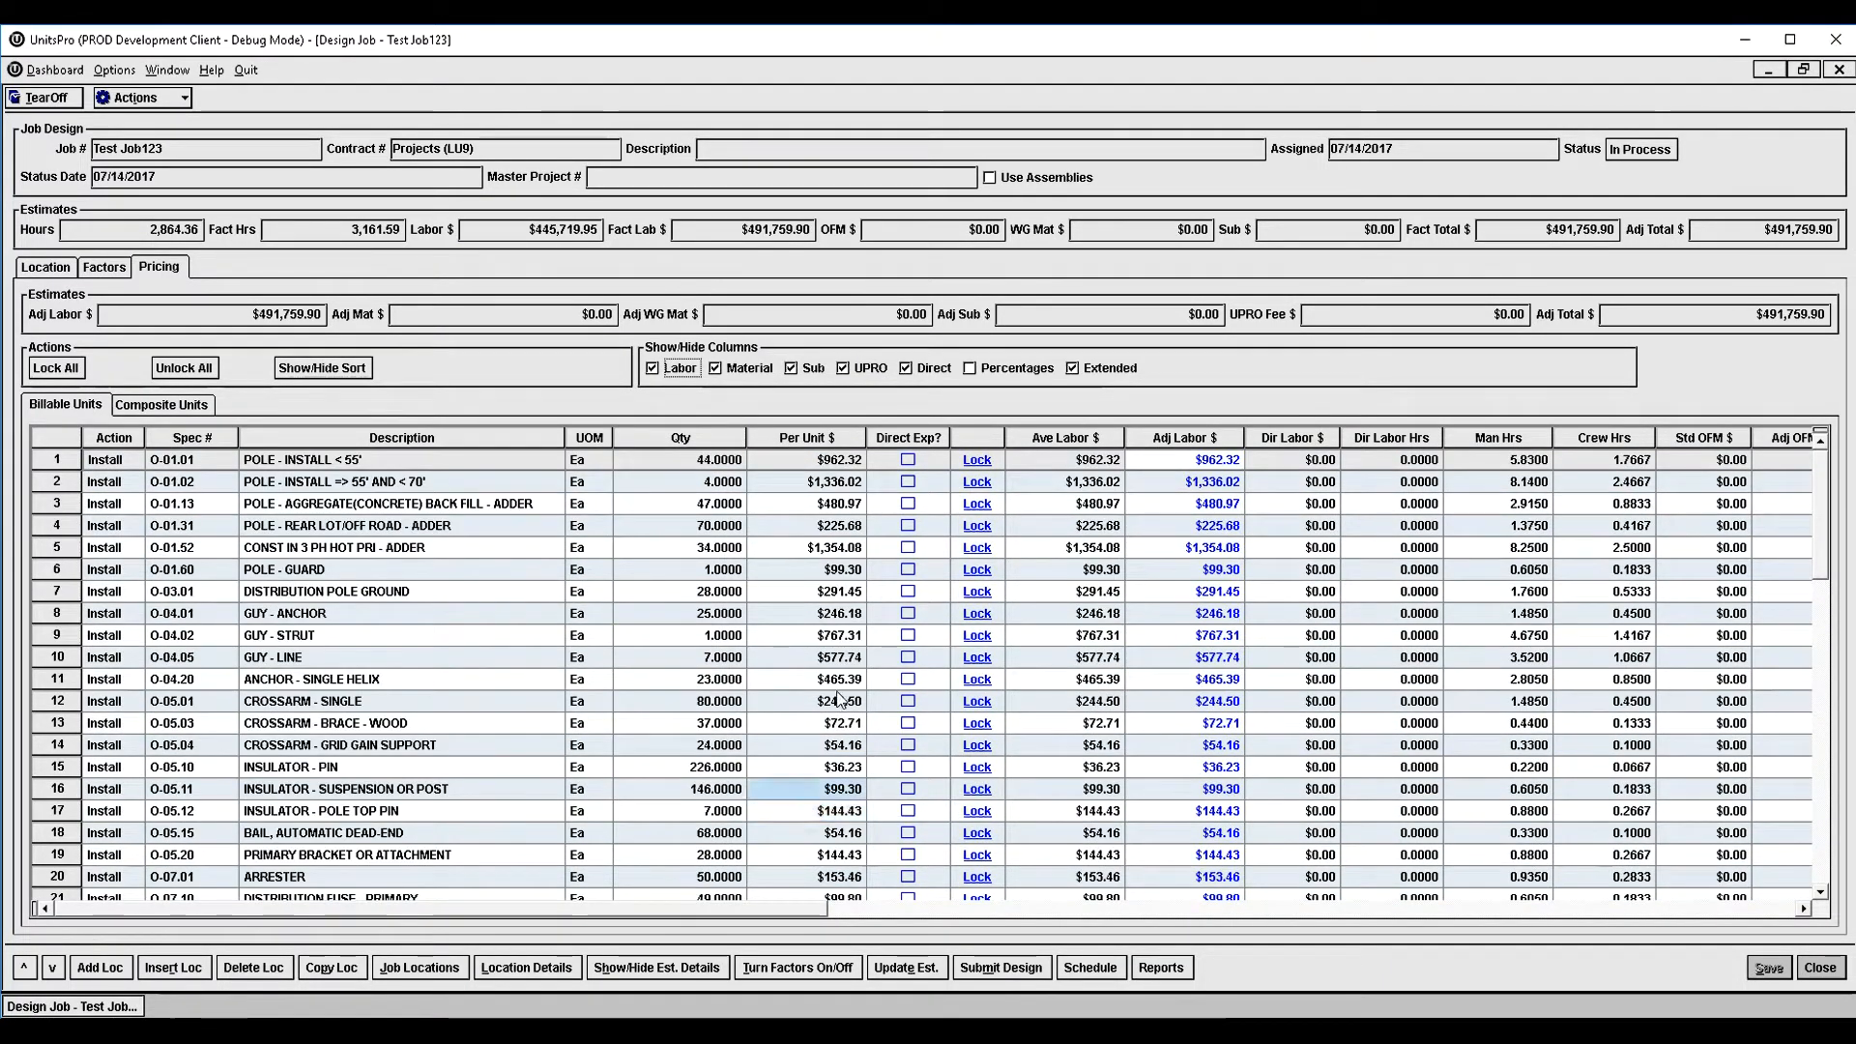
pyautogui.doubleClick(1169, 468)
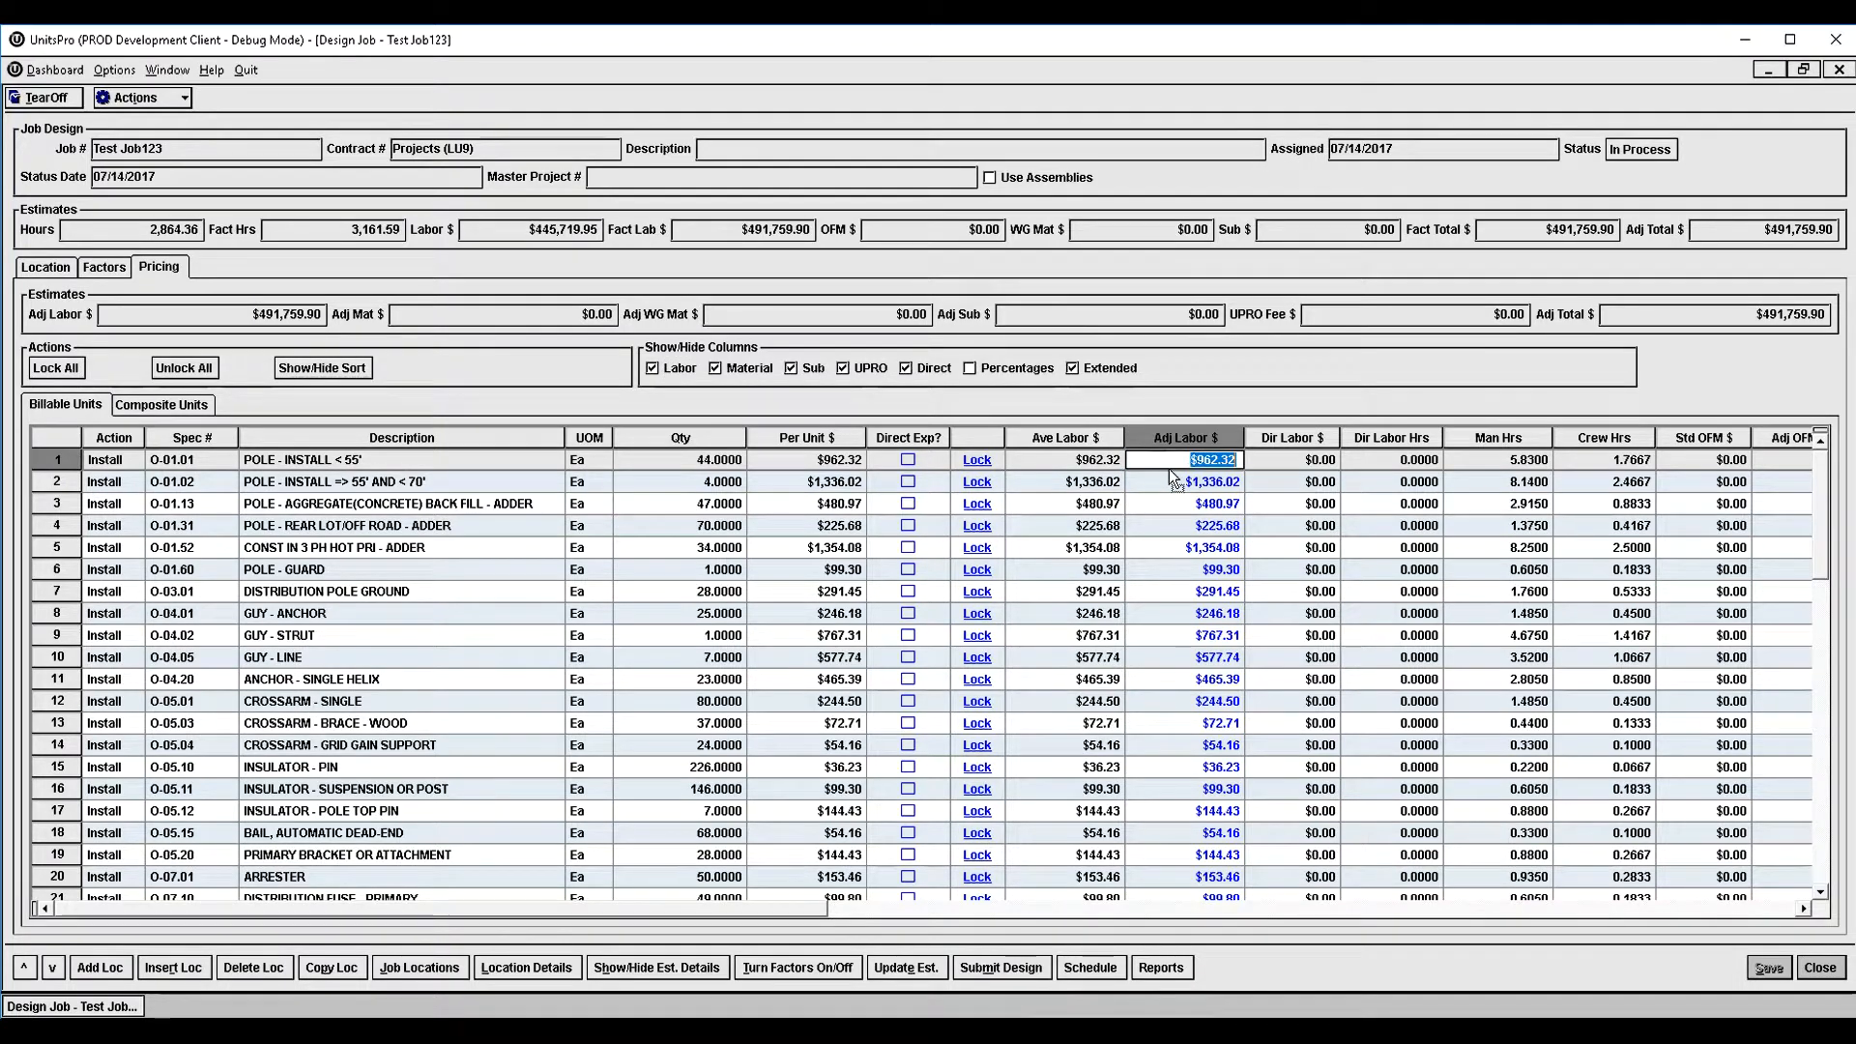
pyautogui.write('1000')
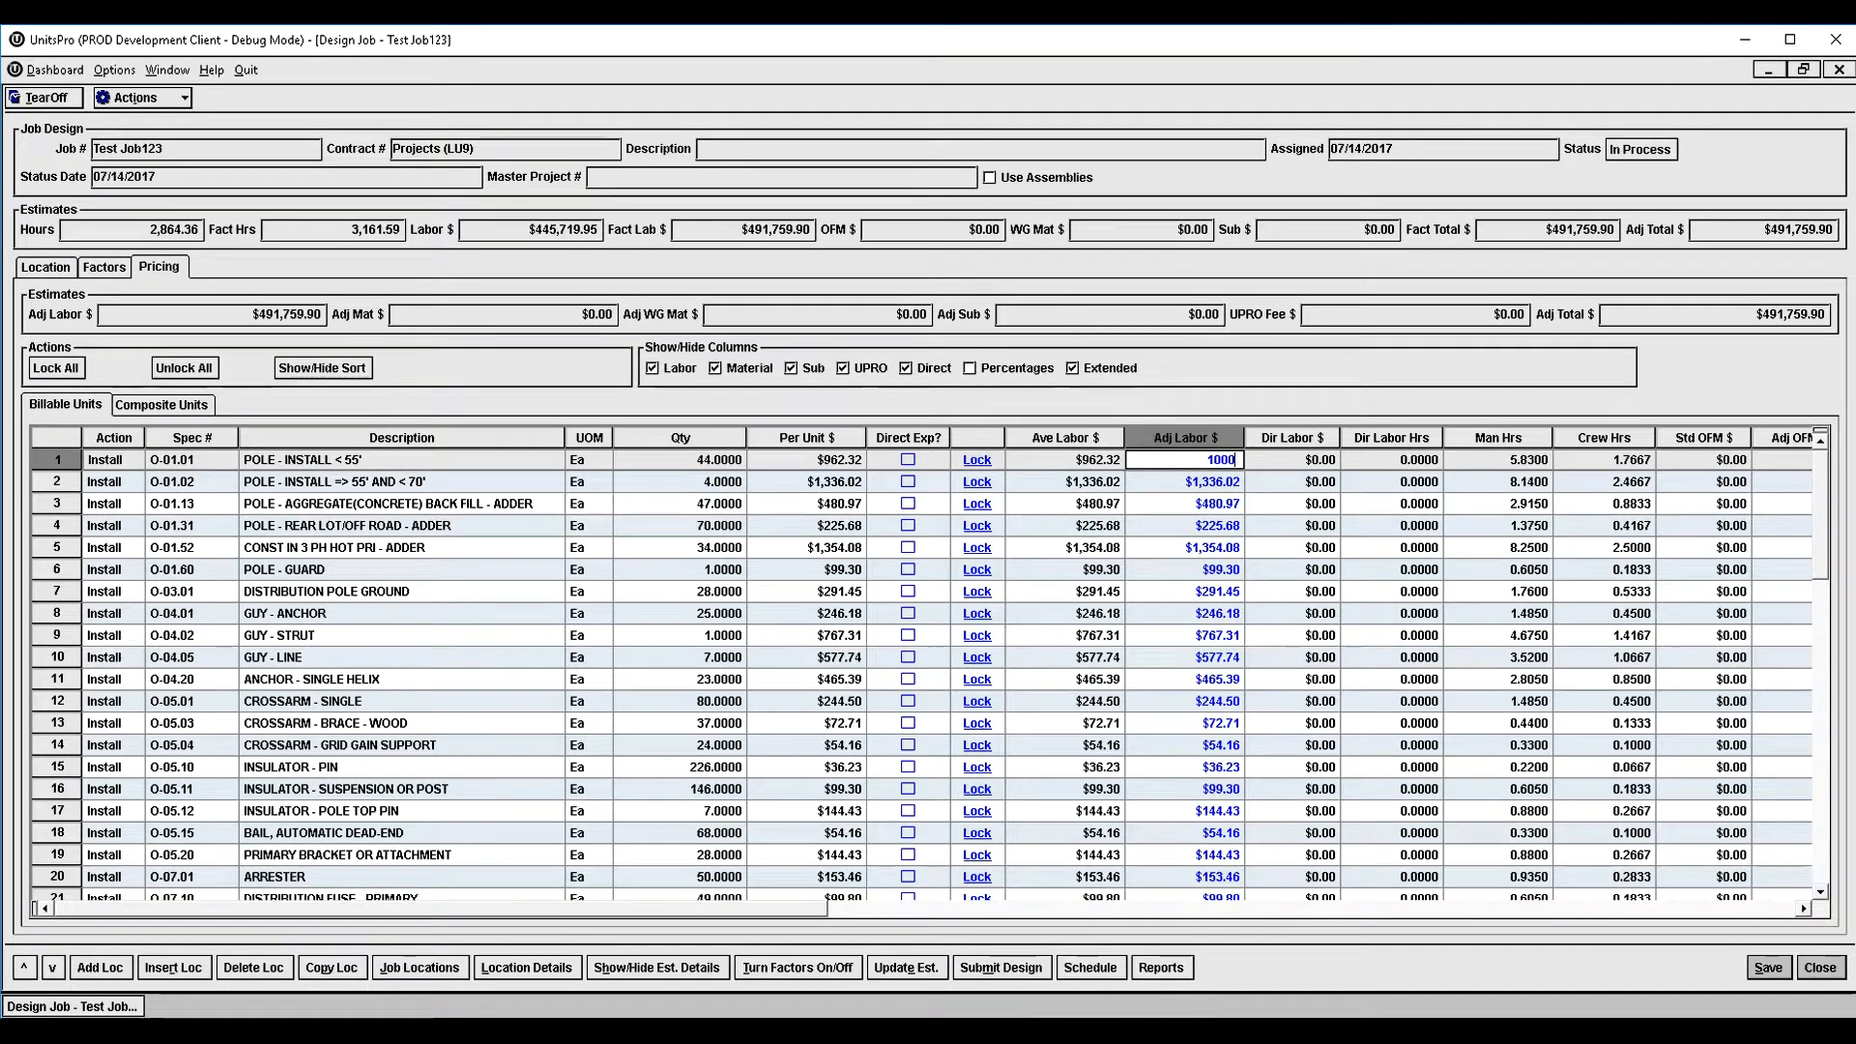
pyautogui.click(1183, 483)
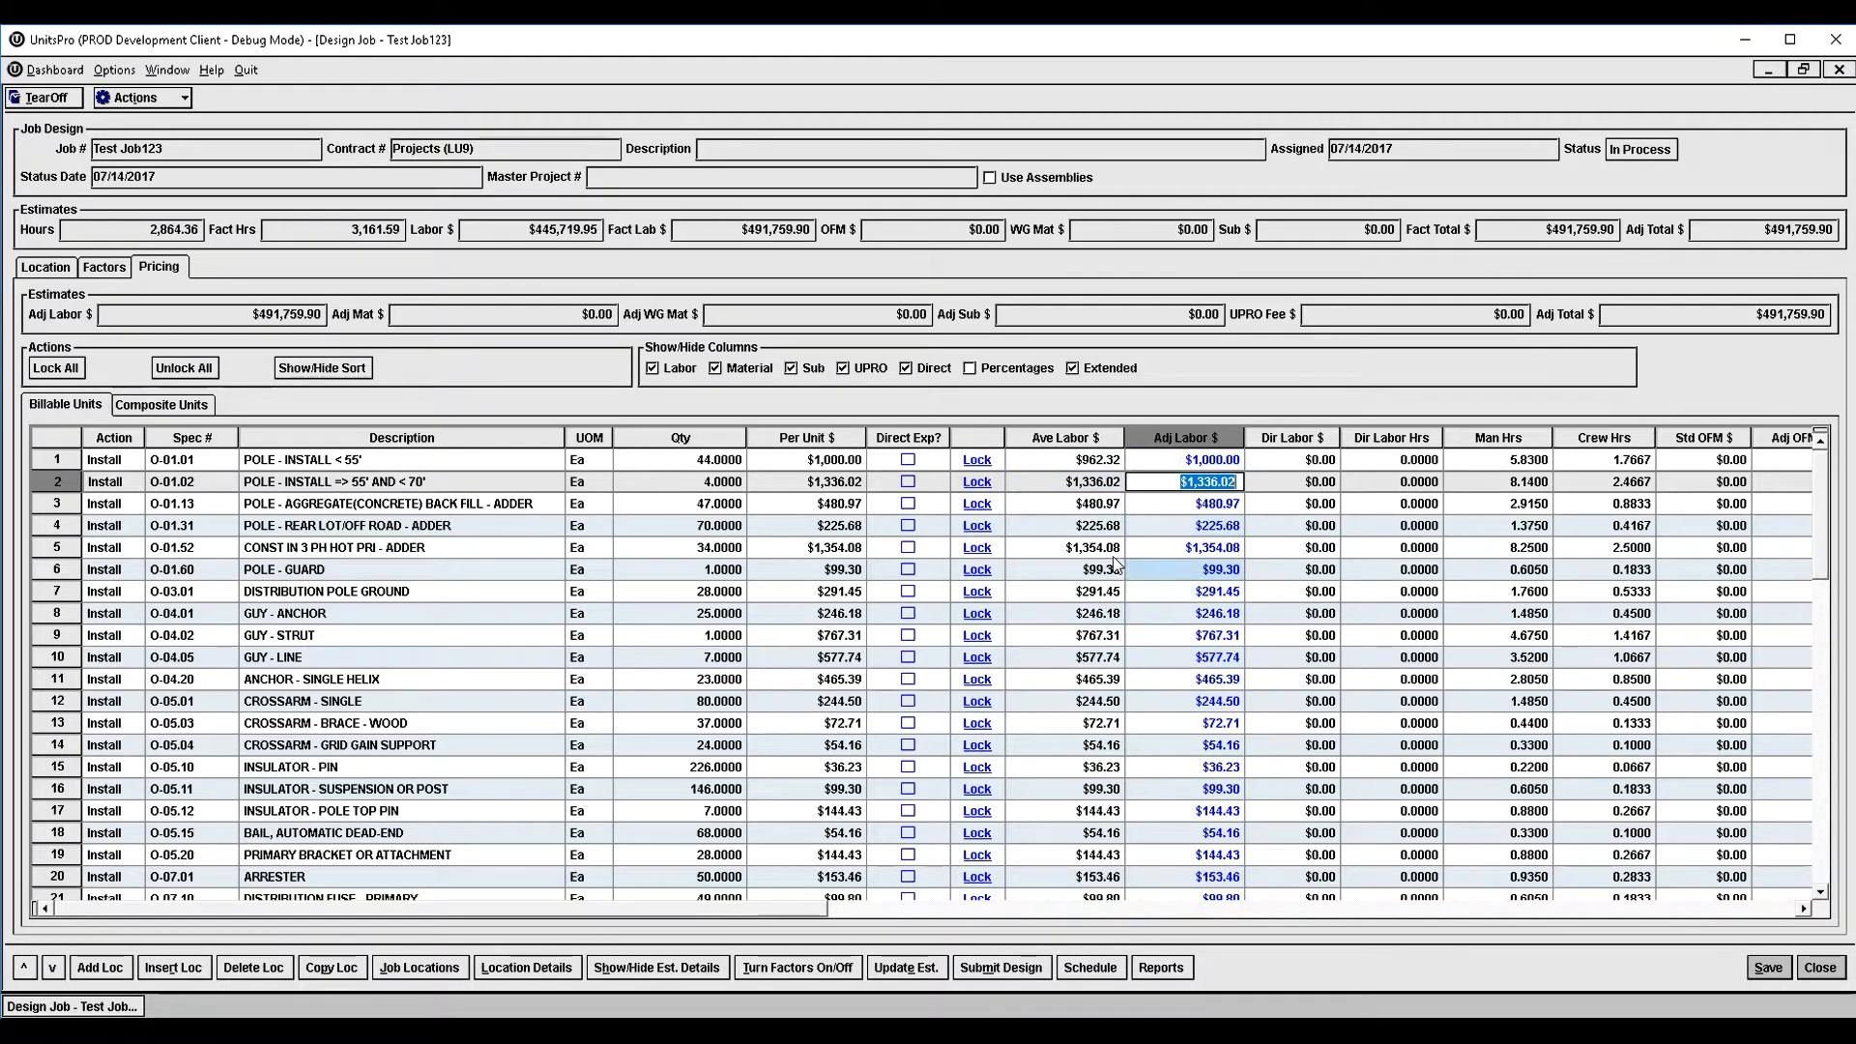
pyautogui.click(978, 460)
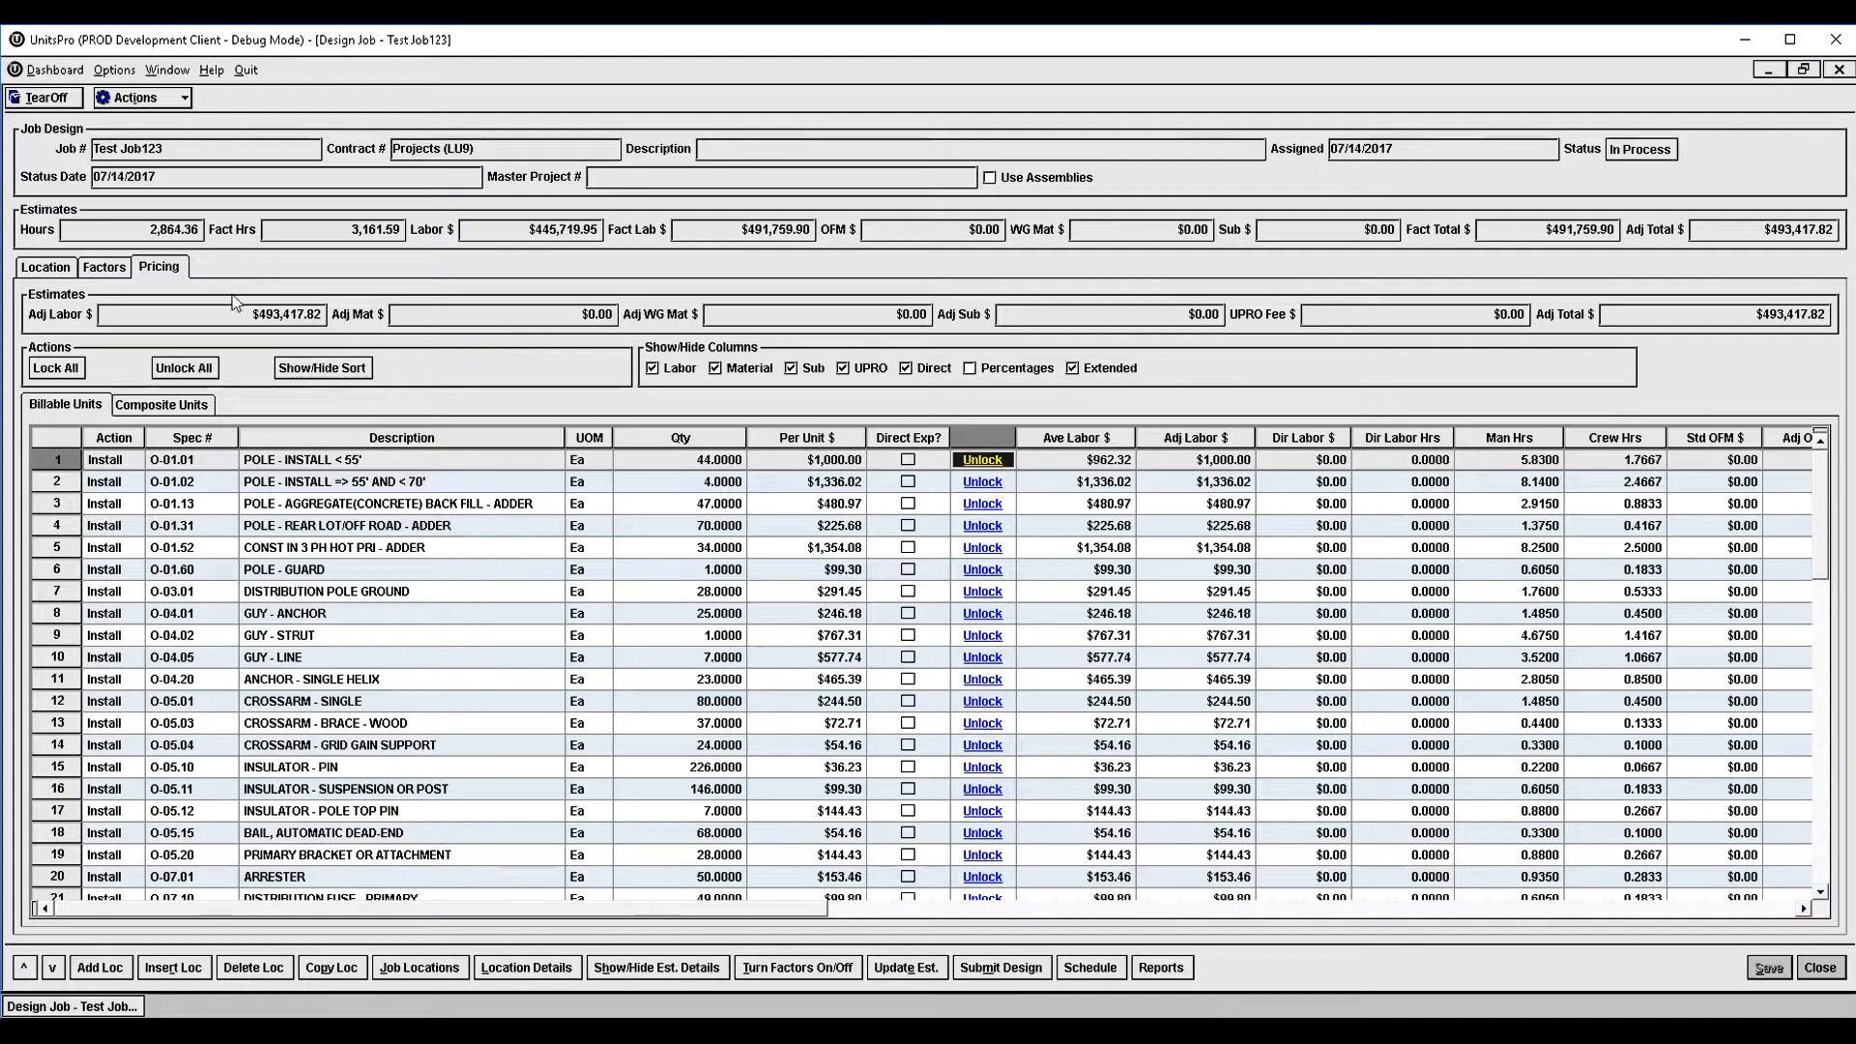
# - Review the unit details and location factors of location 0003, along with the job-level factors
pyautogui.click(62, 273)
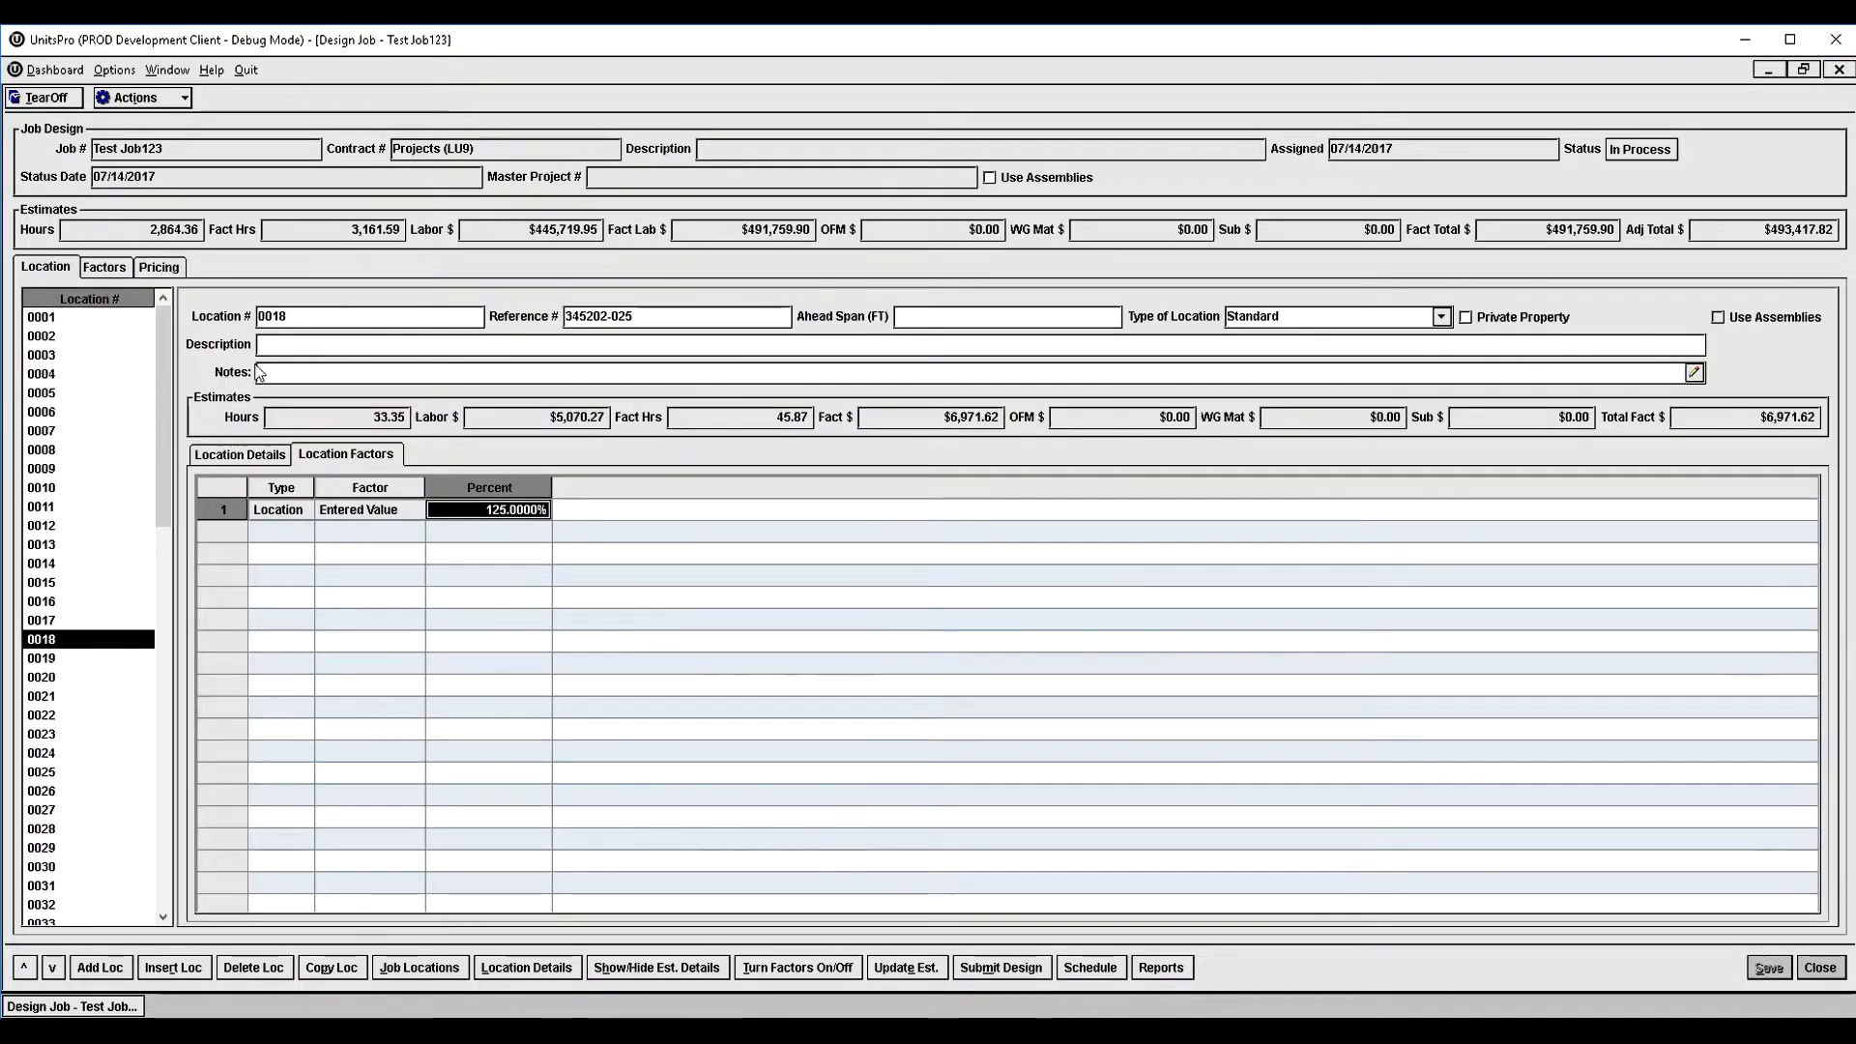
pyautogui.click(38, 355)
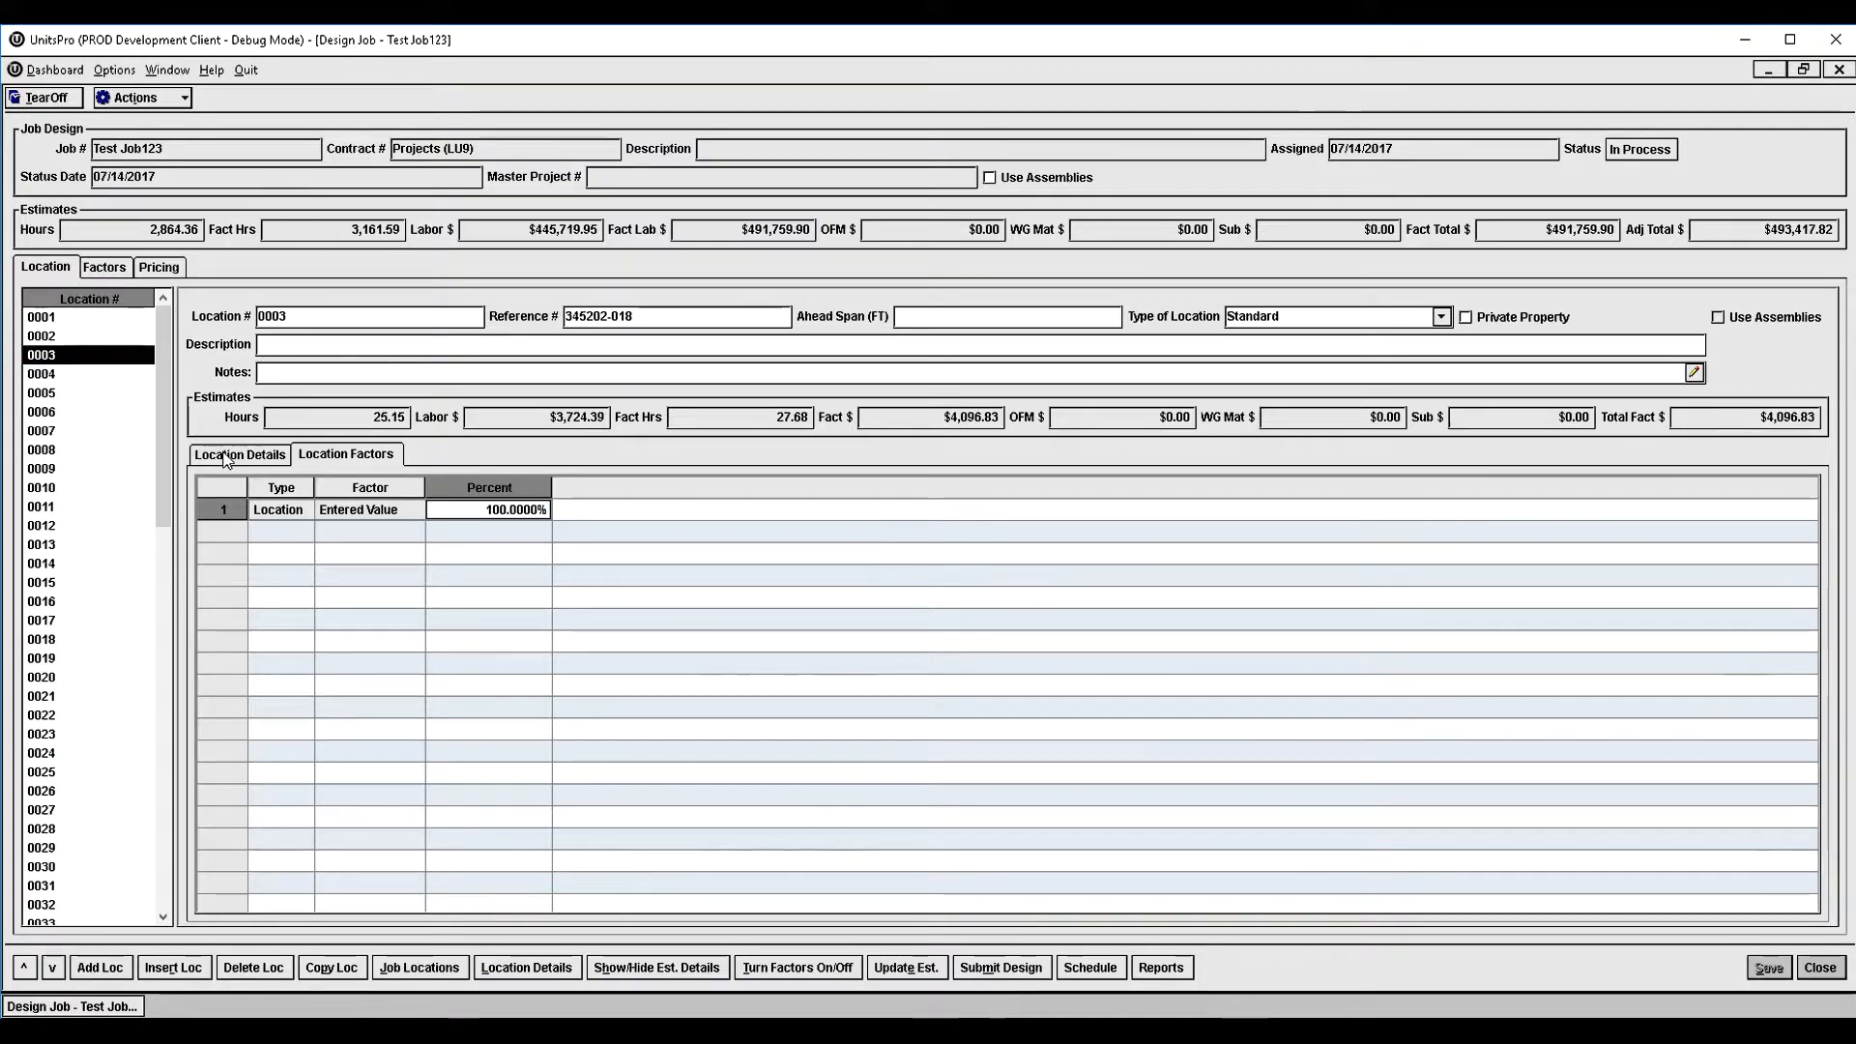
pyautogui.click(232, 457)
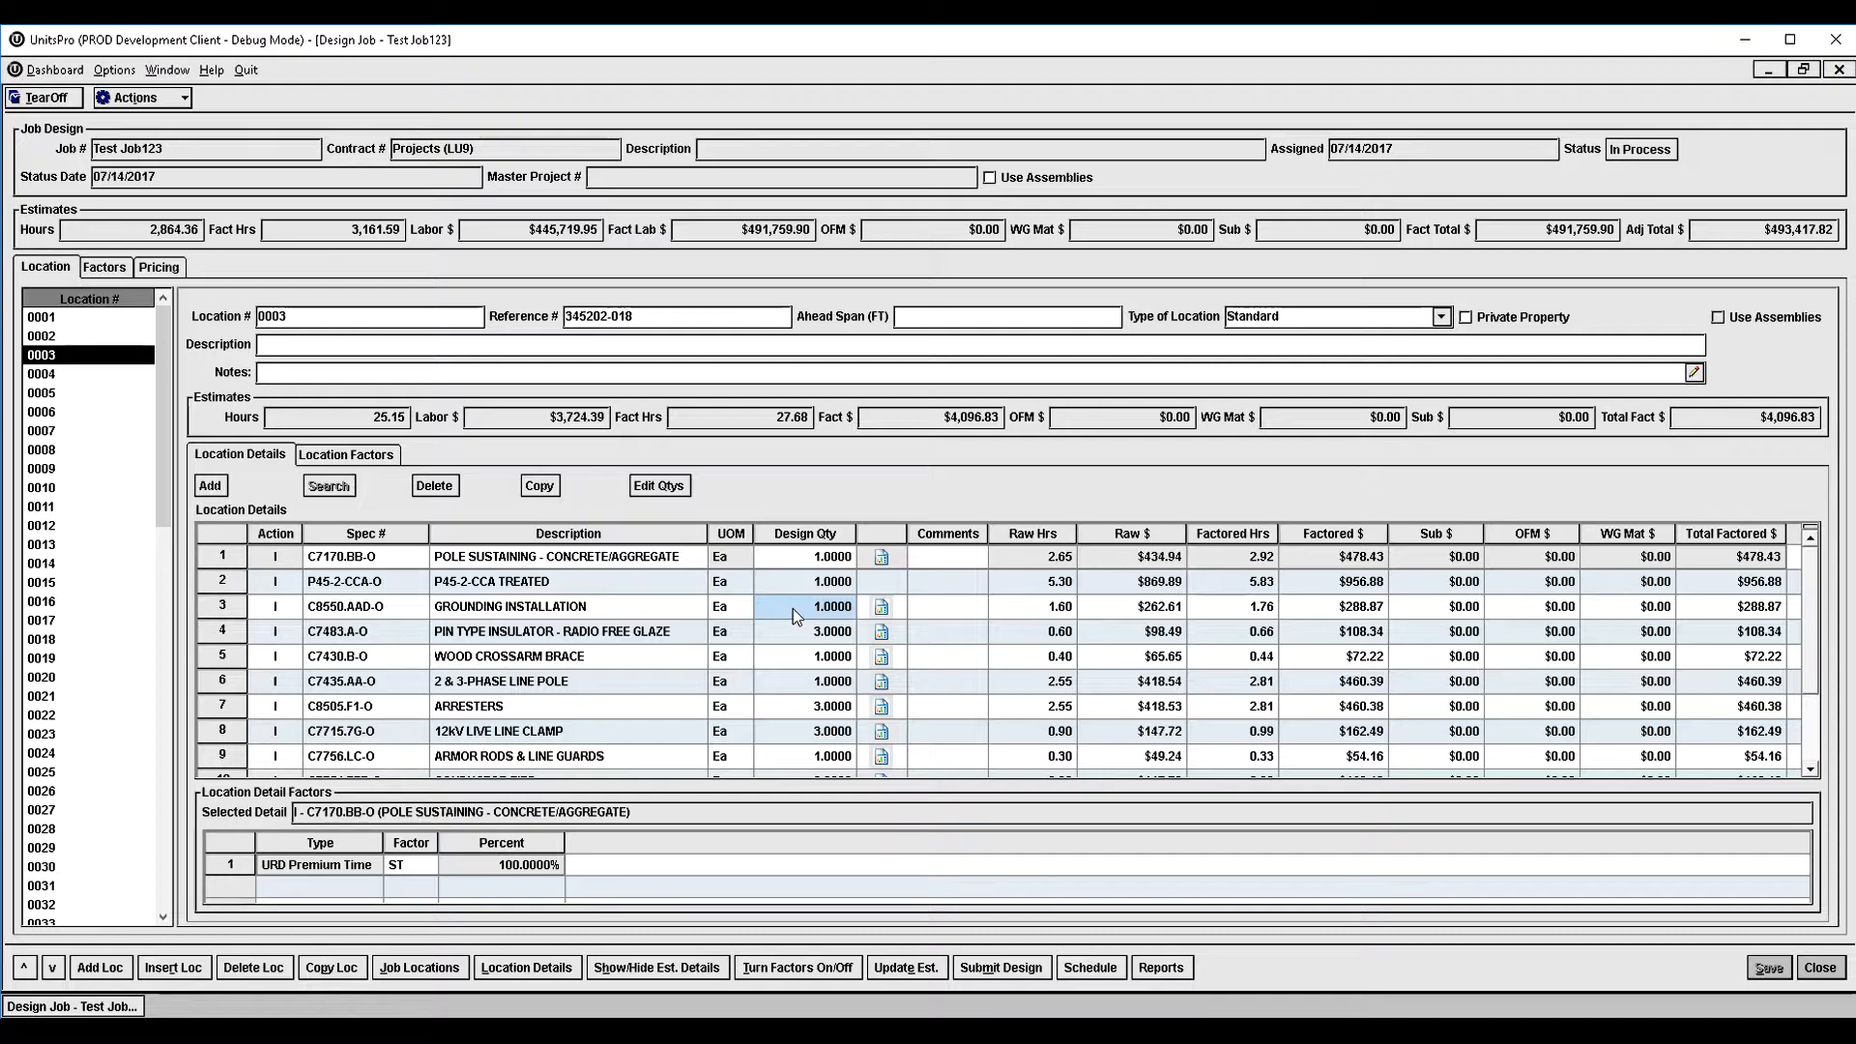
pyautogui.click(380, 458)
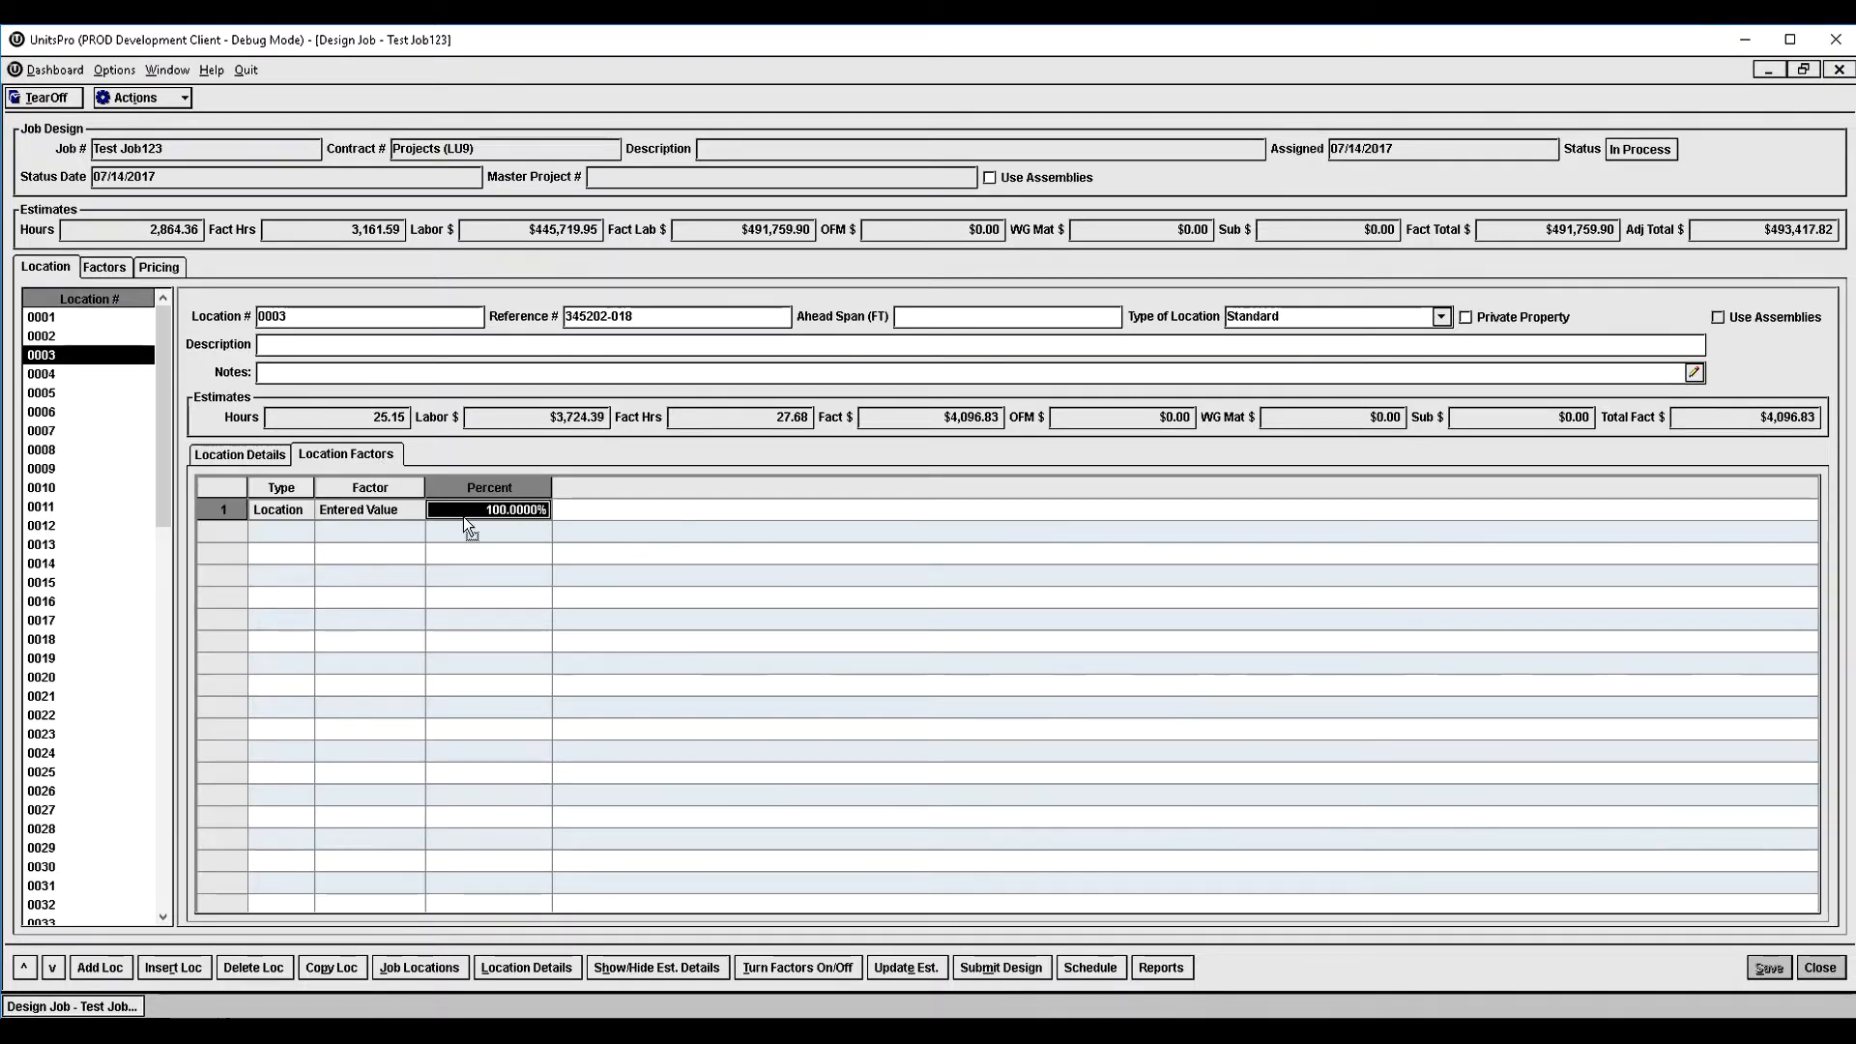
pyautogui.click(241, 458)
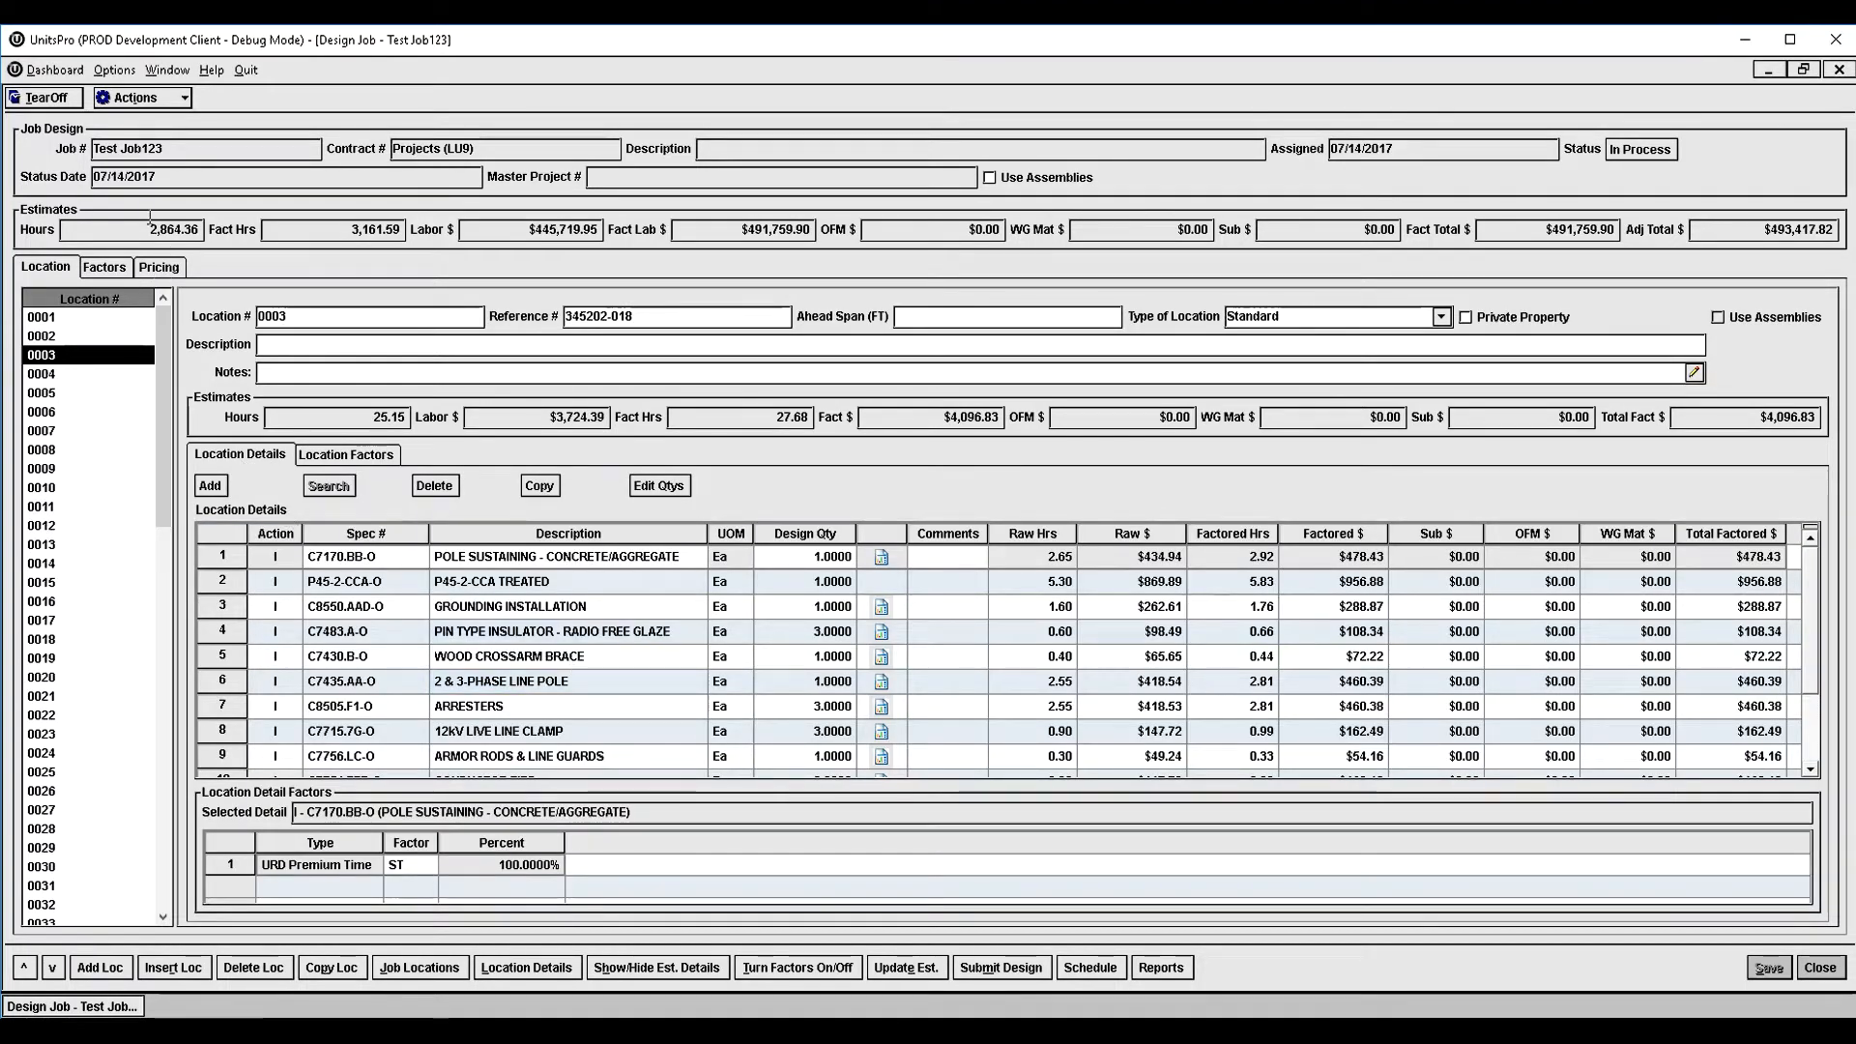
pyautogui.click(112, 270)
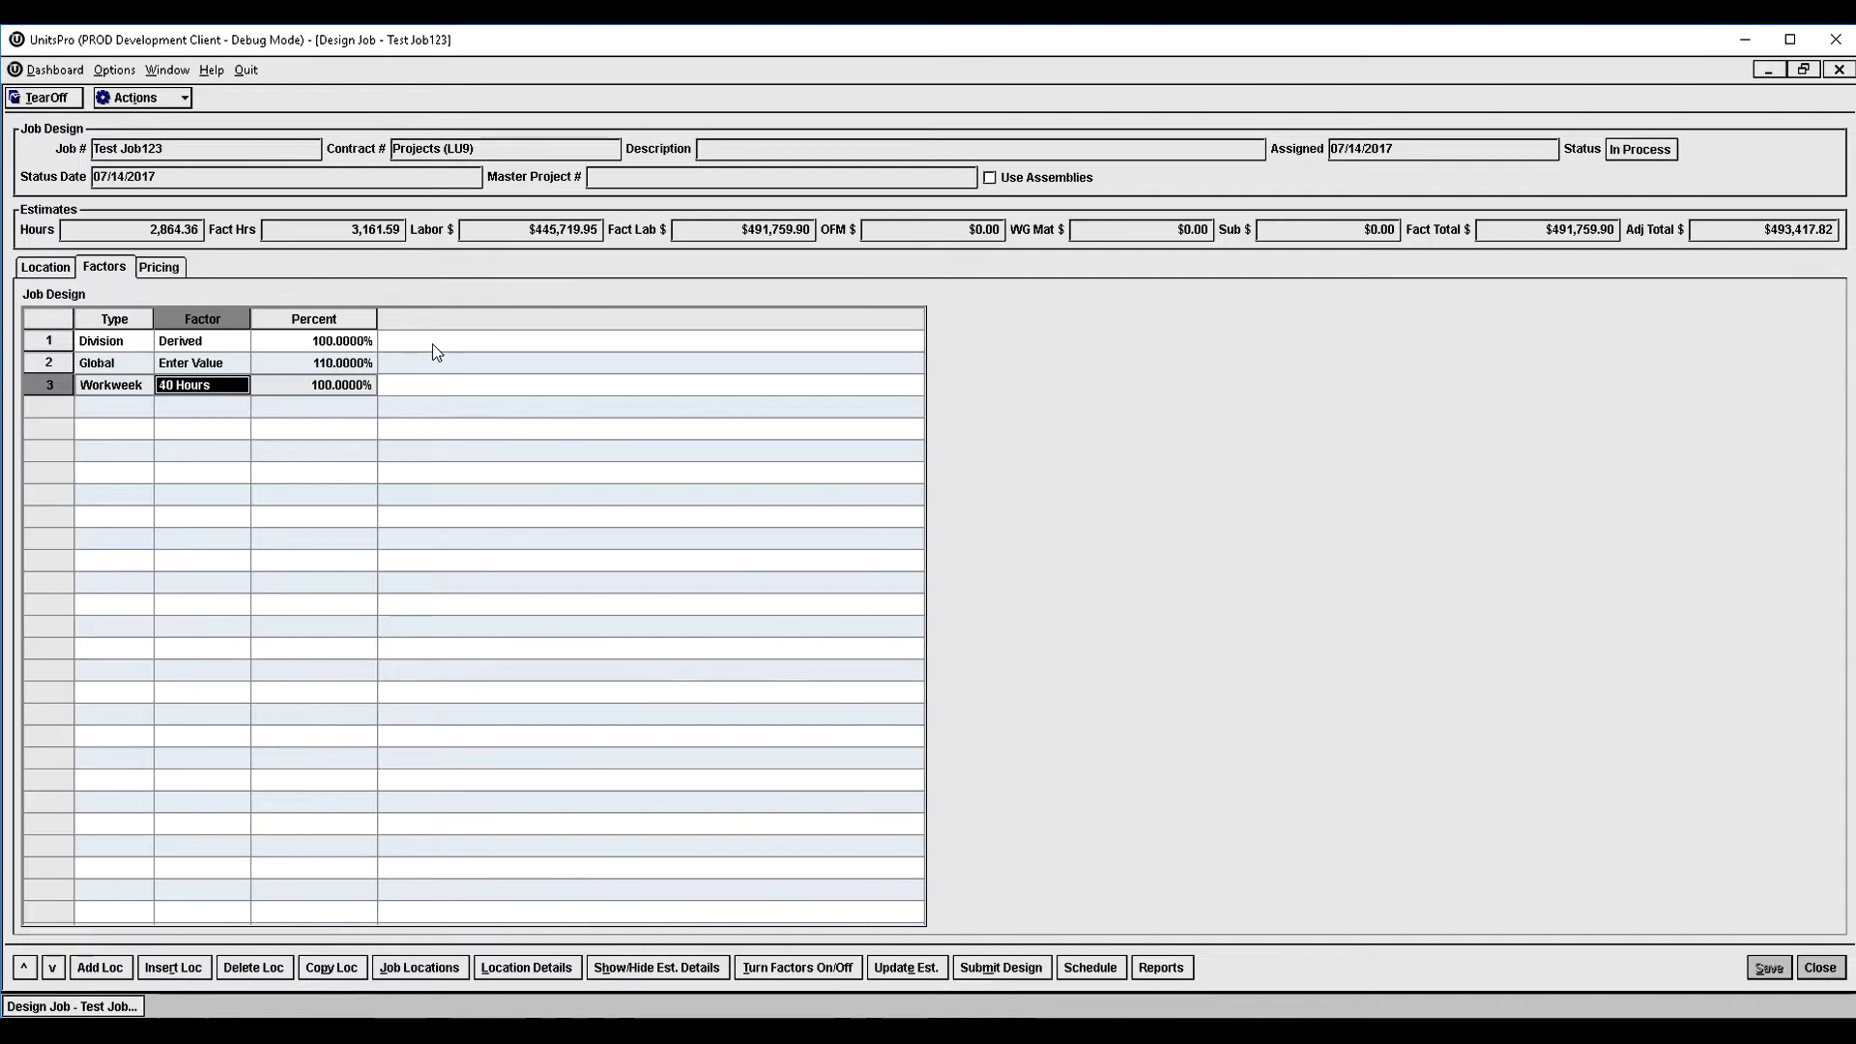